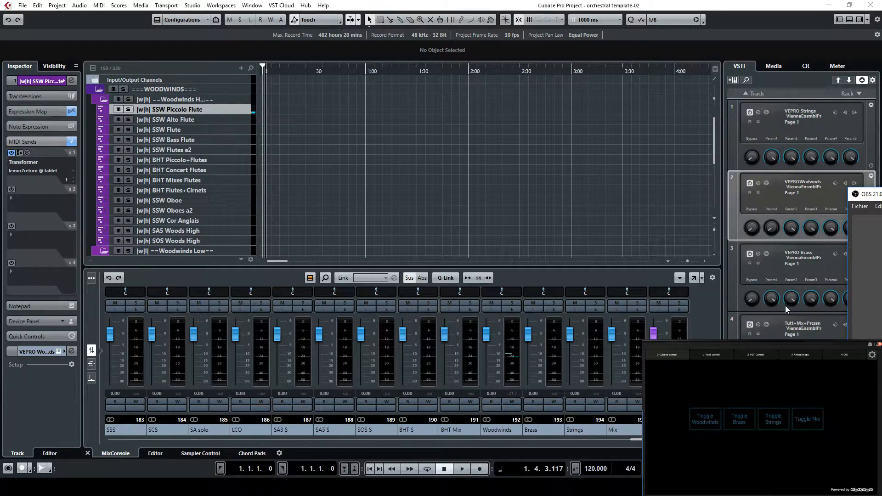
# Collapse the WOODWINDS, BRASS and STRINGS folders in the track list
pyautogui.scroll(-10, 107, 118)
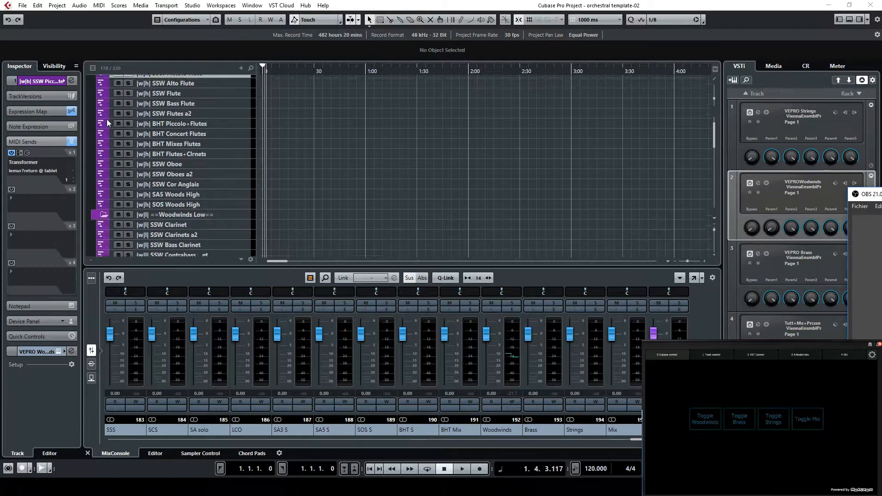
pyautogui.scroll(10, 159, 144)
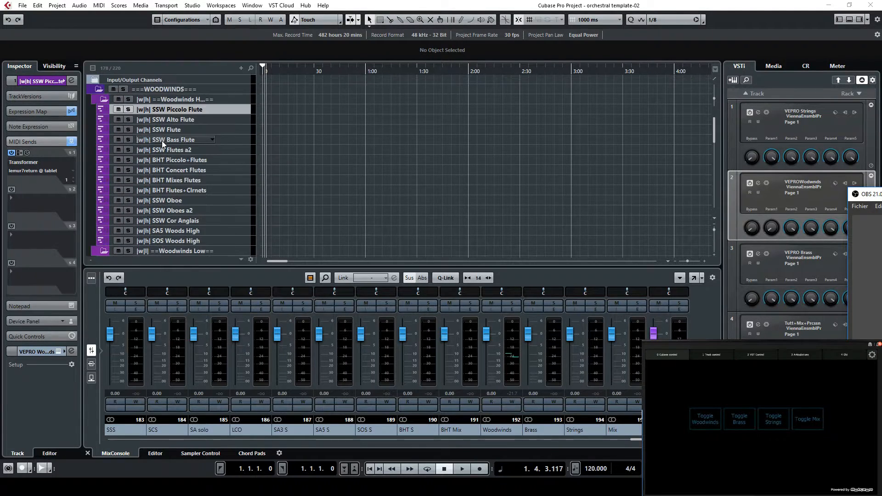
pyautogui.click(103, 100)
pyautogui.click(98, 91)
pyautogui.click(98, 99)
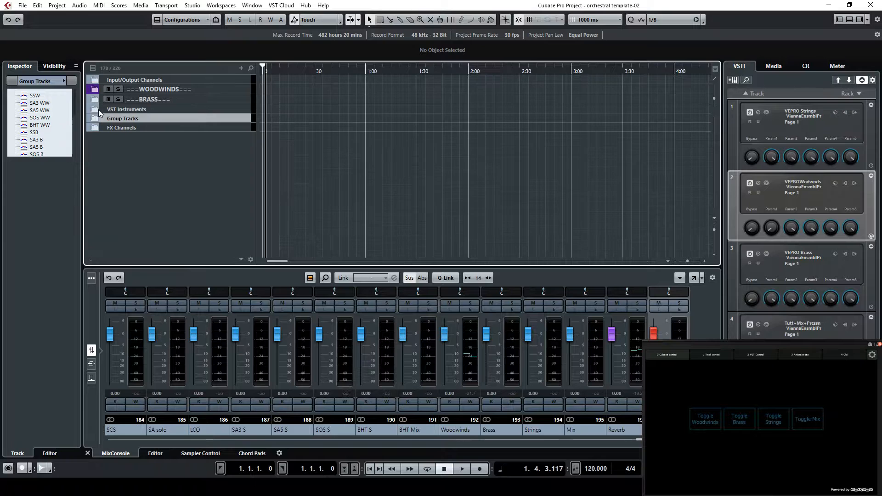
pyautogui.click(98, 108)
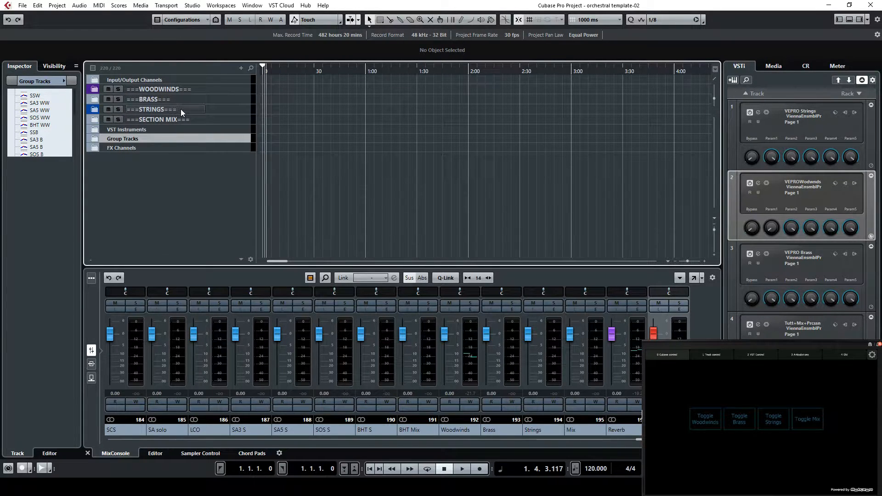
# Expand the WOODWINDS folder and select the SSW Piccolo Flute, SSW Alto Flute, SSW Flute and SSW Oboe tracks one after another
pyautogui.click(96, 90)
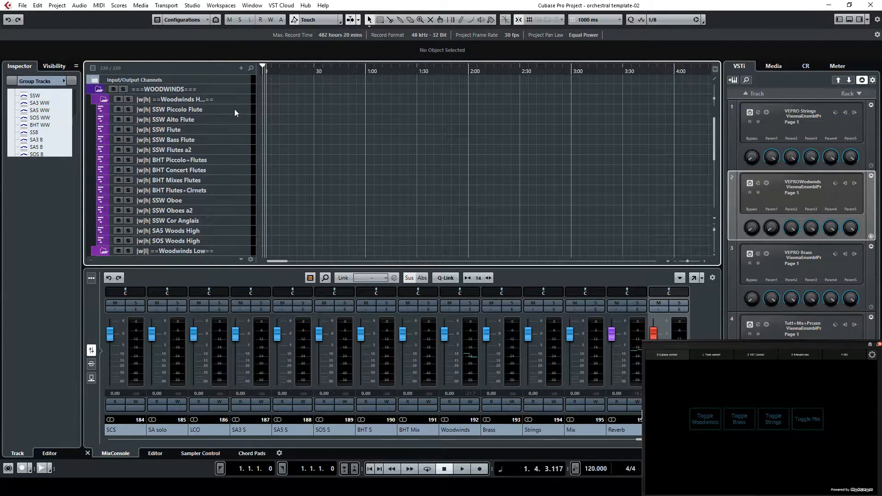
pyautogui.click(235, 110)
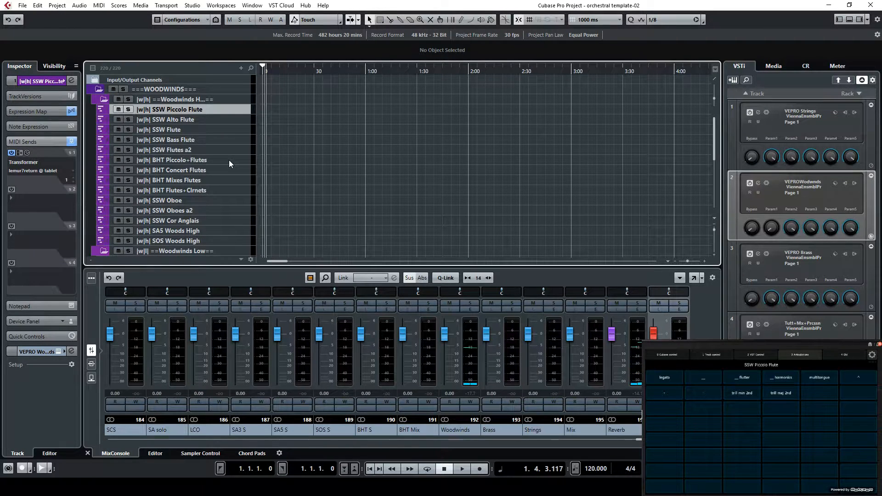
pyautogui.click(227, 121)
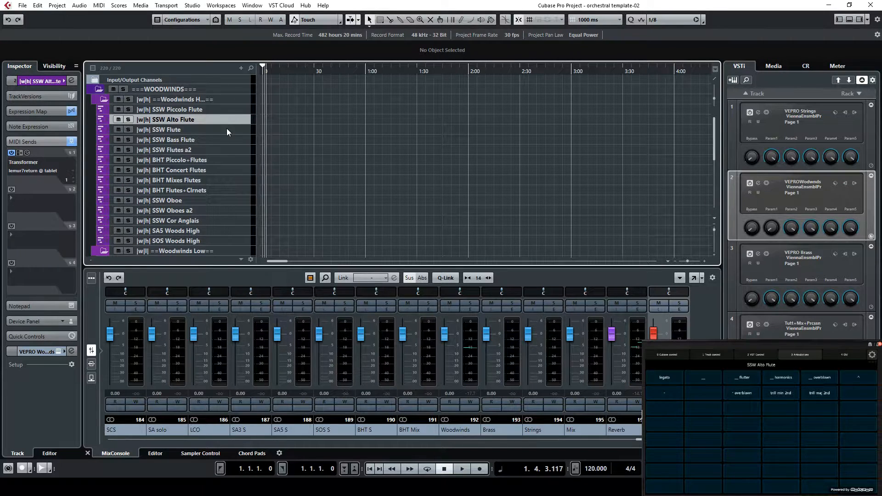
pyautogui.click(226, 128)
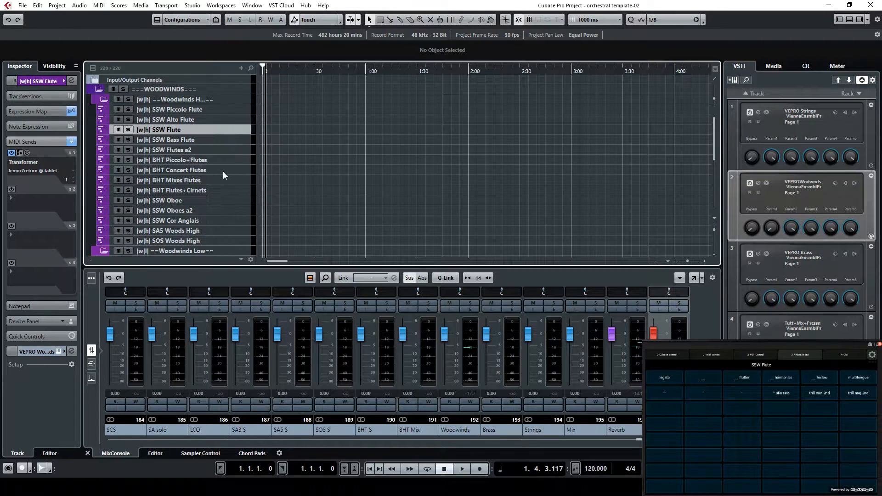
pyautogui.click(234, 201)
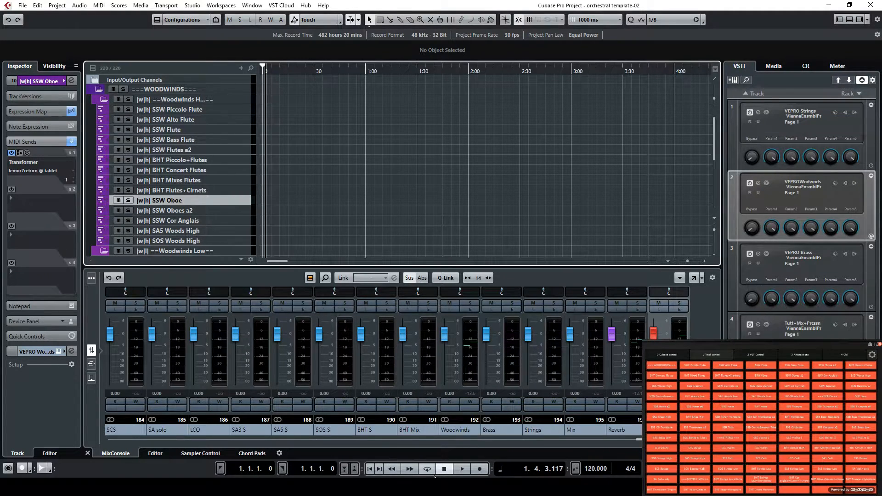
# Switch to the PowerPoint presentation showing the Changing Articulations slide
pyautogui.hotkey('alt', 'Tab')
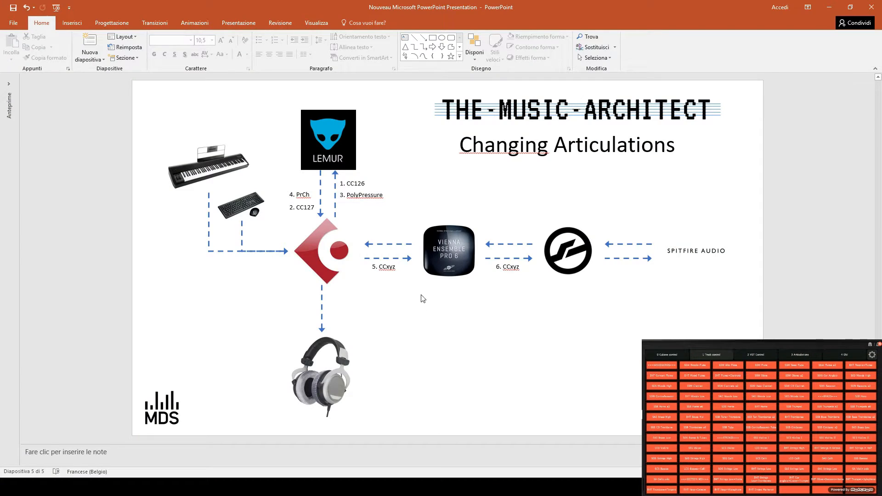
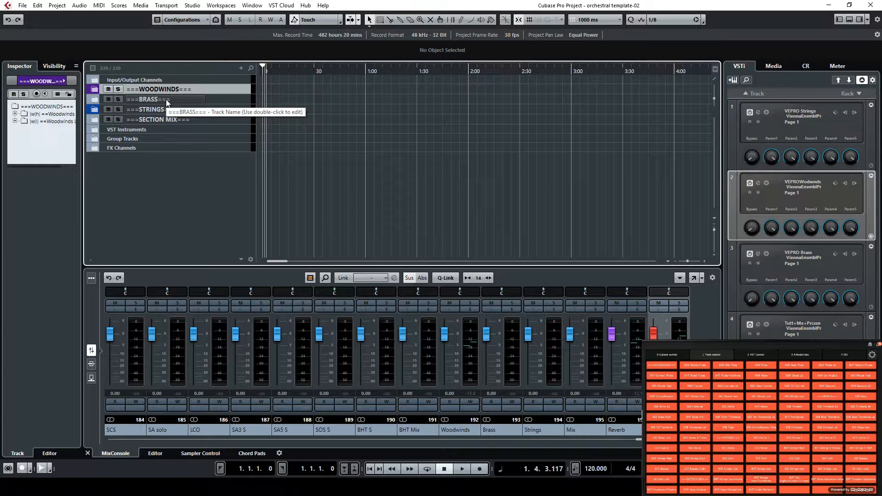
# Expand the WOODWINDS folder and look through the tracks of its Woodwinds High subfolder, collapsing the subfolder at the end
pyautogui.click(165, 100)
pyautogui.click(98, 91)
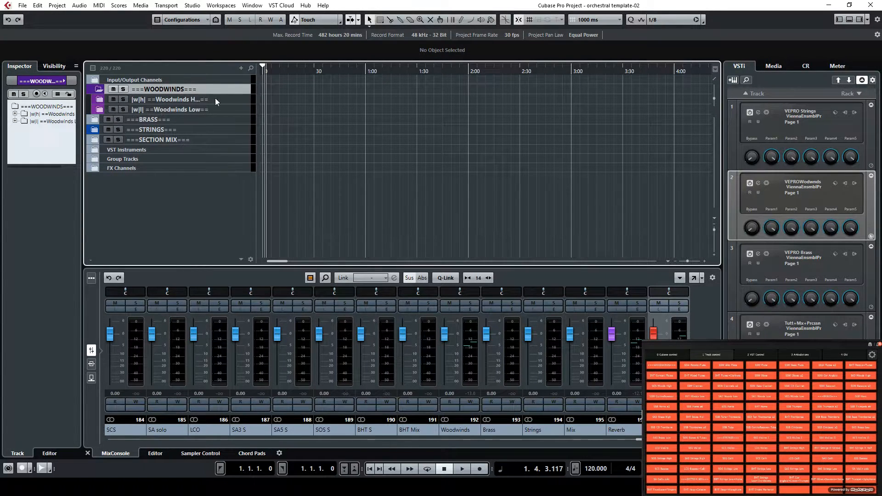
pyautogui.click(99, 99)
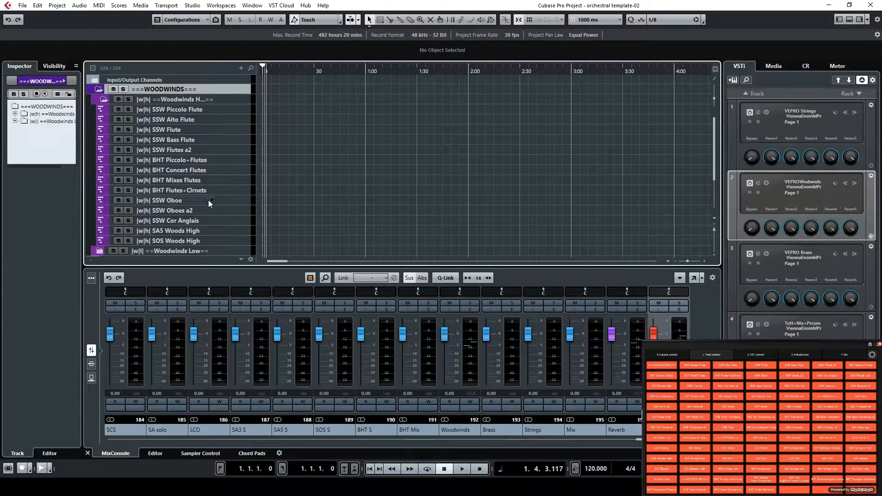
pyautogui.scroll(-3, 208, 200)
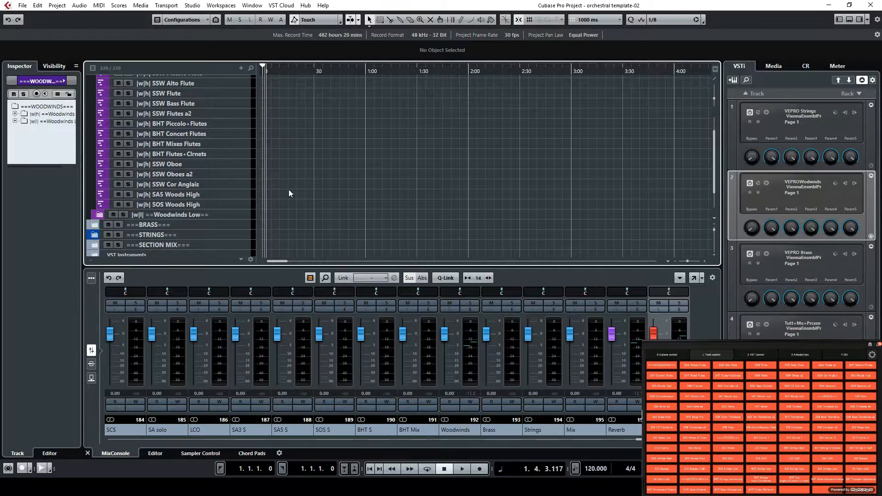
pyautogui.scroll(3, 193, 188)
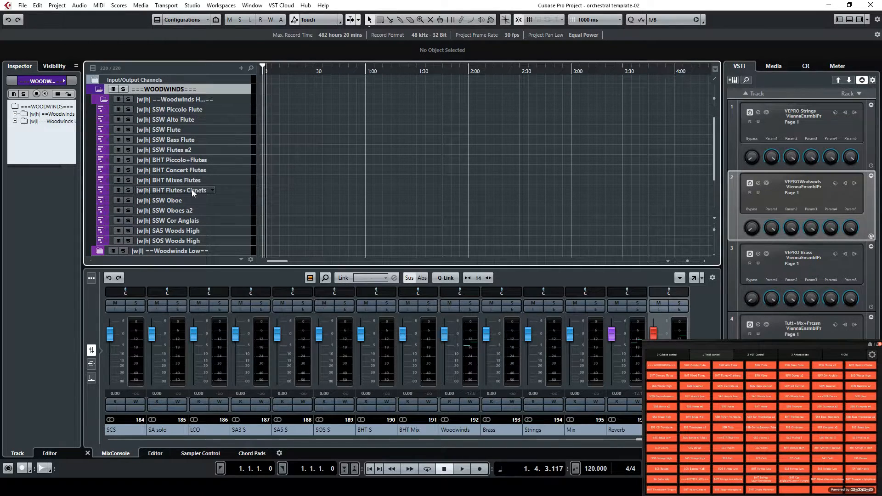
pyautogui.click(102, 100)
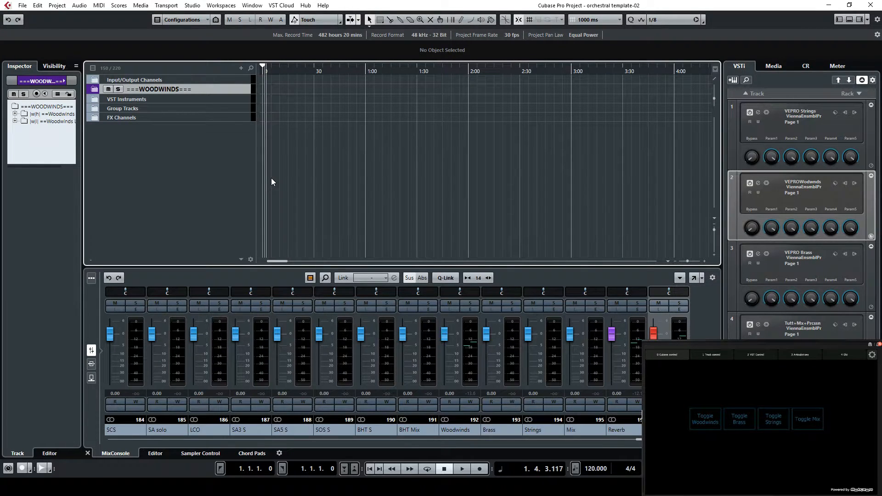
# Expand WOODWINDS and its Woodwinds High subfolder and record a MIDI part about 6 seconds long on the SSW Piccolo Flute track
pyautogui.click(95, 91)
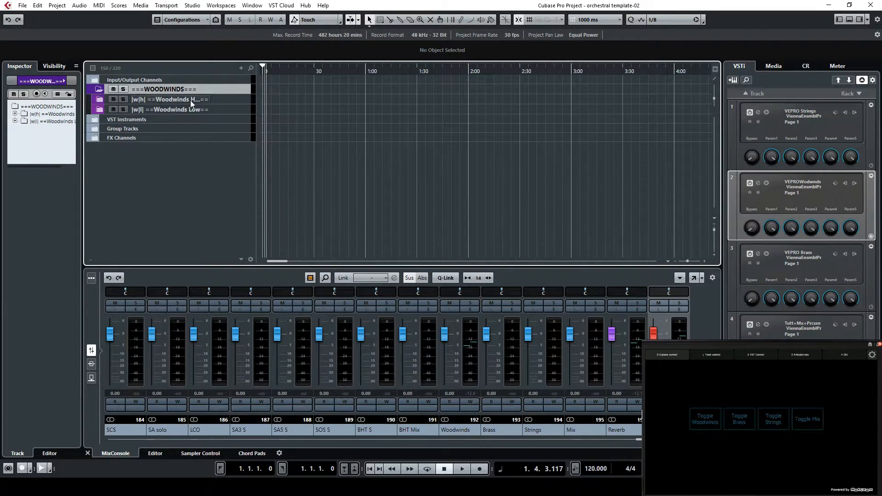
pyautogui.click(103, 99)
pyautogui.click(232, 107)
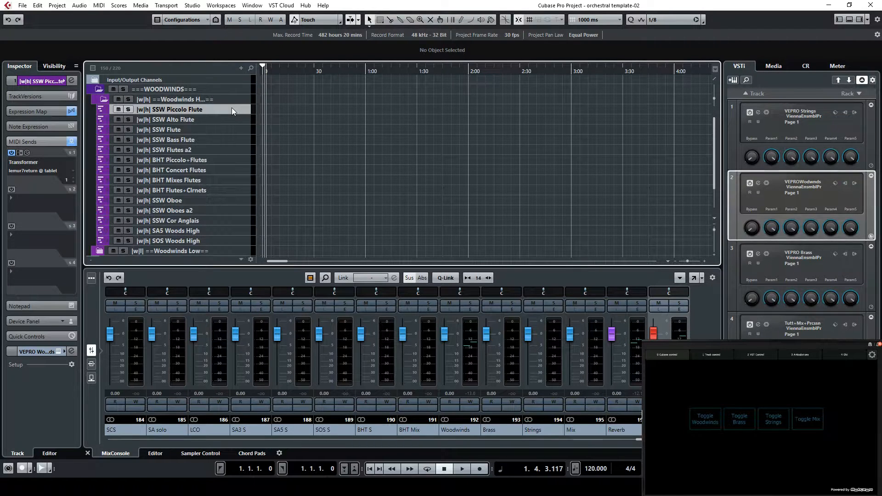
pyautogui.click(478, 469)
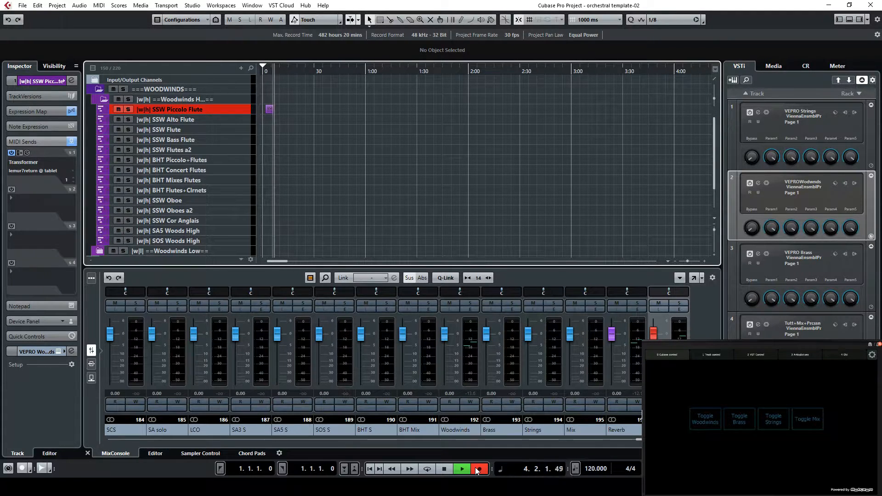
pyautogui.click(444, 470)
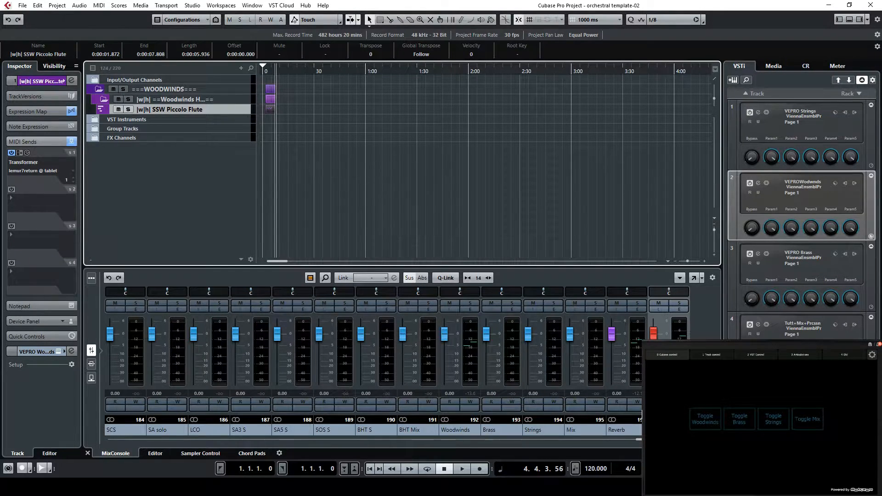
# Switch to the PowerPoint presentation to show the Track visibility slide, and return to Cubase
pyautogui.click(257, 486)
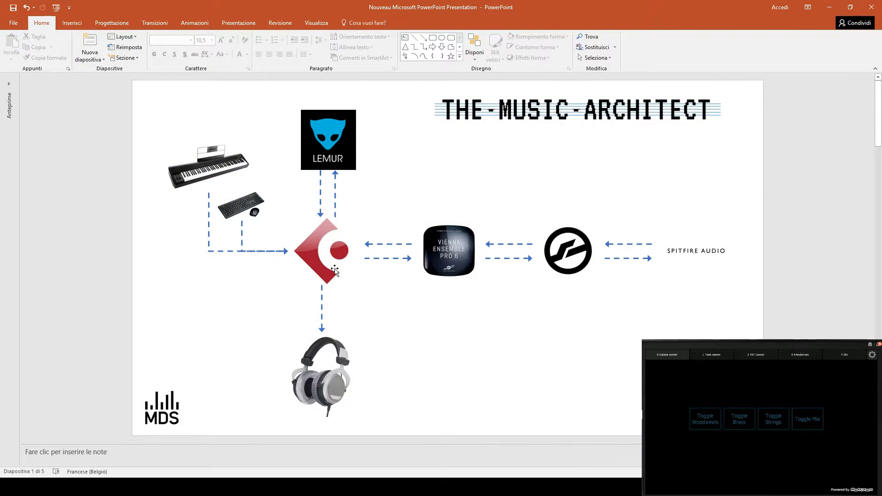
pyautogui.scroll(-1, 353, 242)
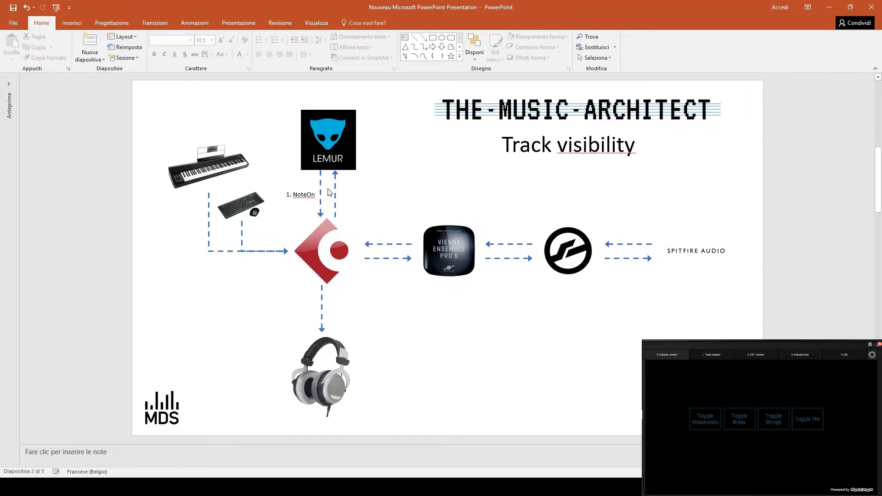
pyautogui.click(827, 8)
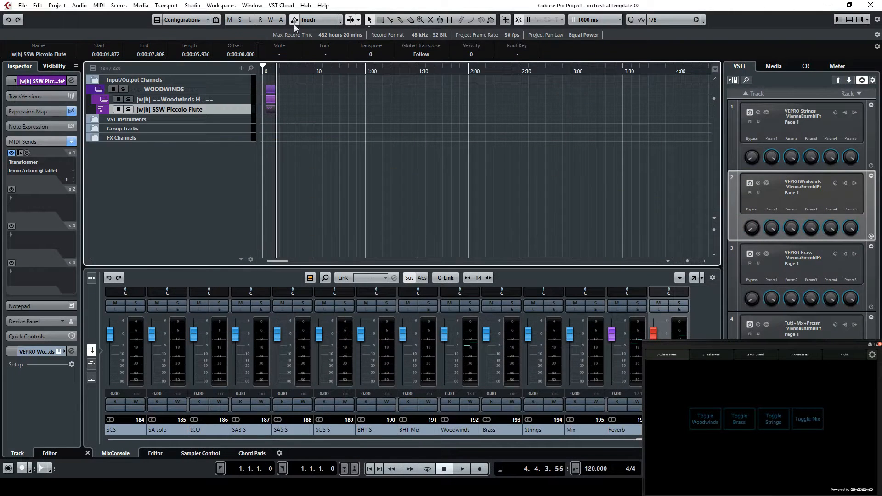
# Open Studio Setup and locate the Toggle Woodwinds control and its MIDI status in the upper table of Generic Remote 2
pyautogui.click(192, 5)
pyautogui.click(238, 165)
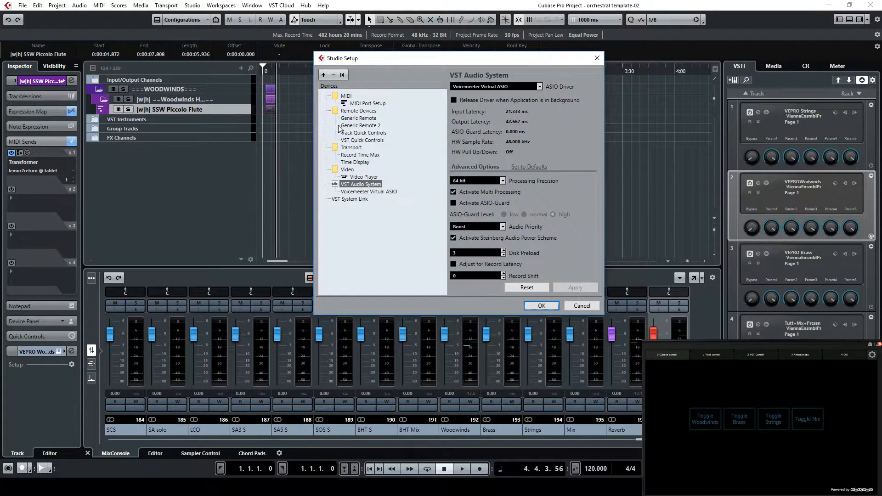
pyautogui.click(371, 126)
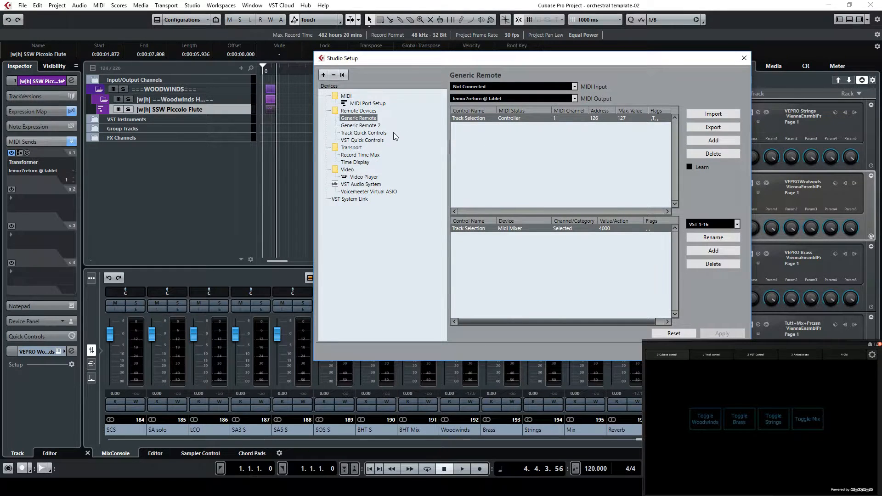
pyautogui.moveTo(675, 129); pyautogui.dragTo(677, 198)
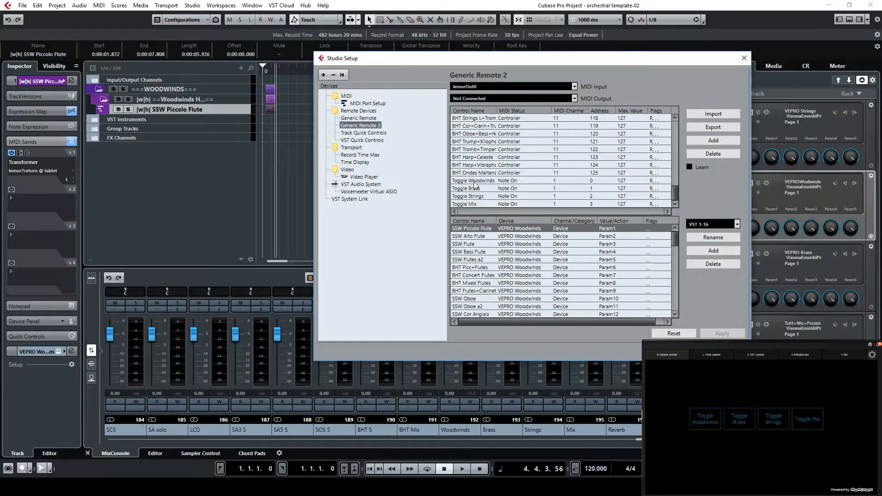
pyautogui.click(513, 182)
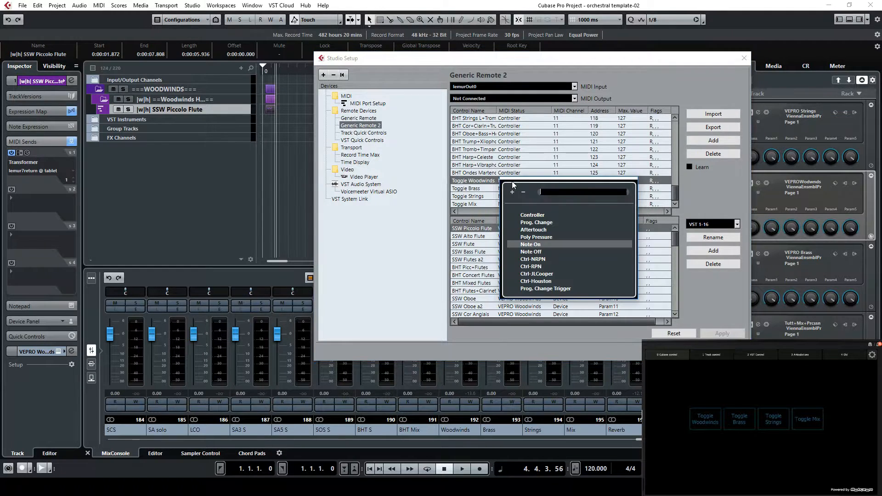
pyautogui.click(484, 183)
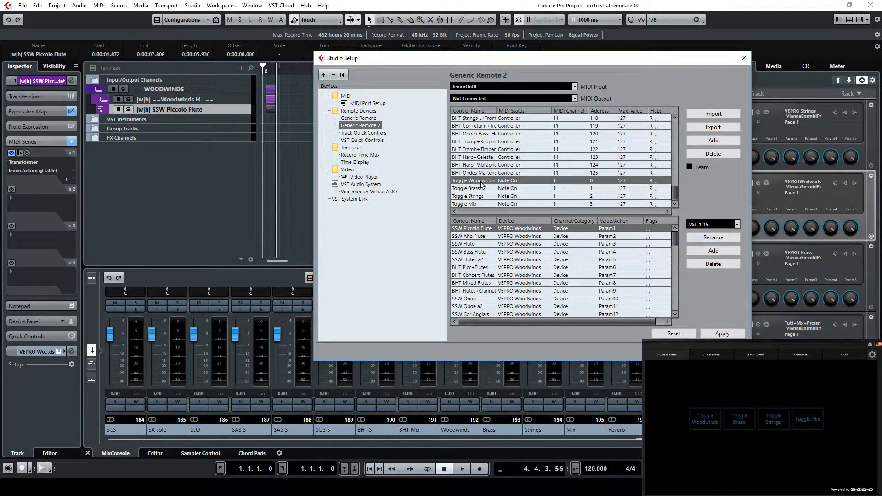
# Examine the command assigned to Toggle Woodwinds in the lower table, widening the Channel/Category column, and close Studio Setup
pyautogui.moveTo(675, 243); pyautogui.dragTo(677, 301)
pyautogui.click(482, 292)
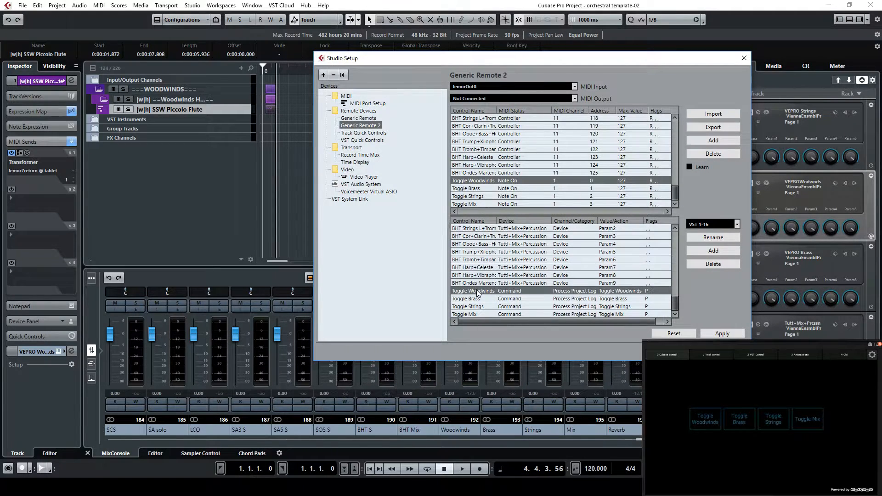
pyautogui.moveTo(597, 221); pyautogui.dragTo(627, 221)
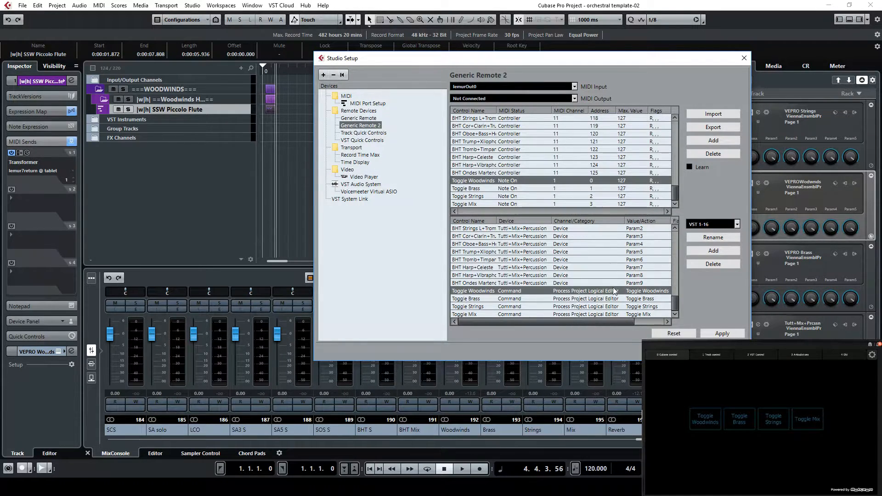
pyautogui.click(674, 353)
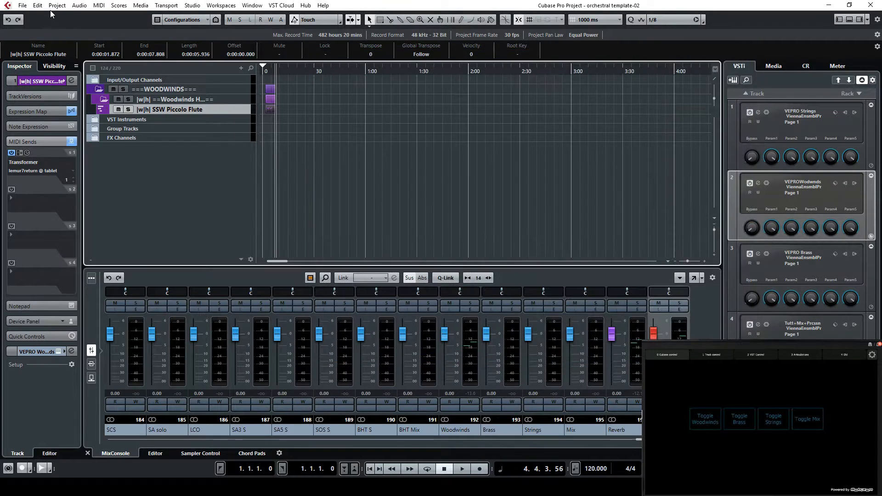
# Open the Project Logical Editor and load the Toggle Strings preset to examine its filter conditions and action, closing the editor when done
pyautogui.click(53, 8)
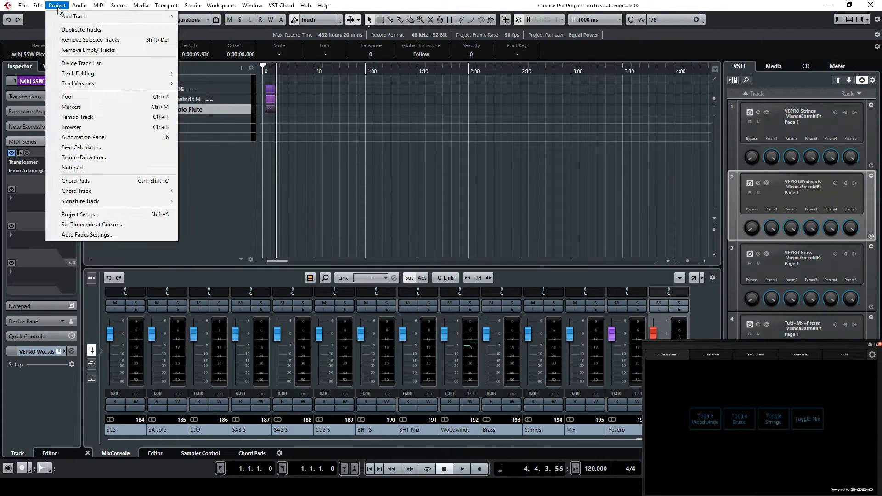
pyautogui.click(57, 5)
pyautogui.click(38, 5)
pyautogui.click(101, 252)
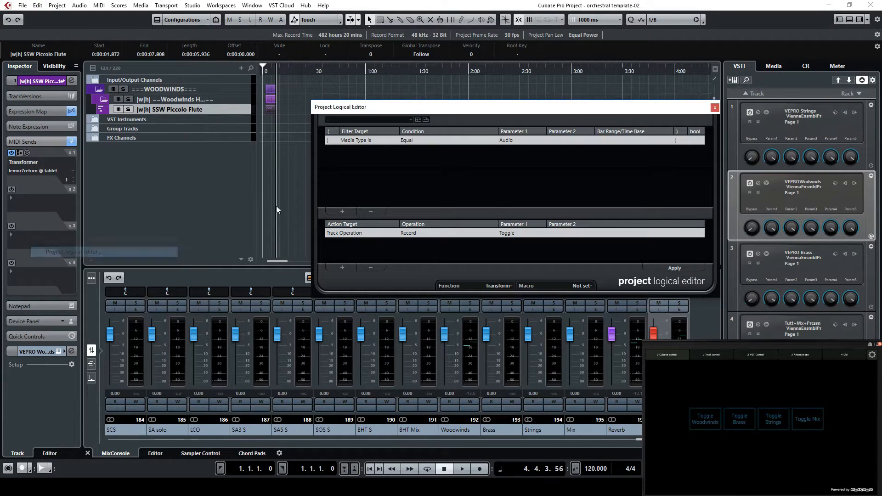
pyautogui.click(409, 120)
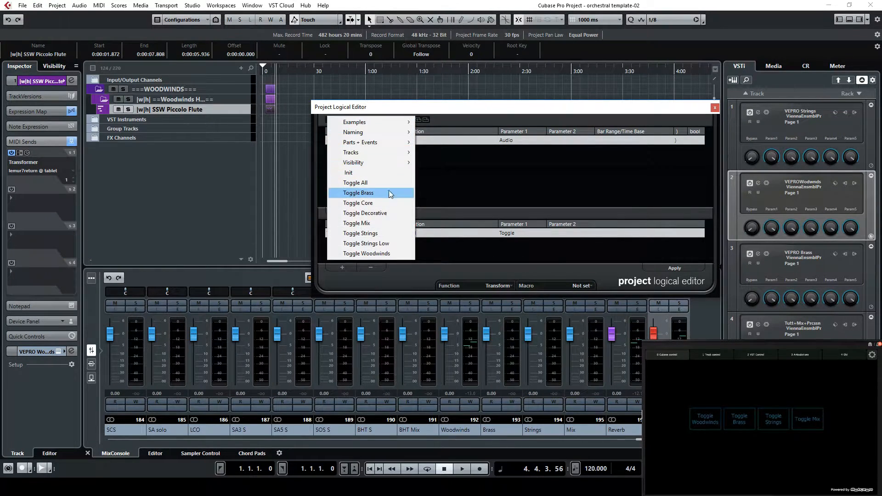
pyautogui.click(379, 229)
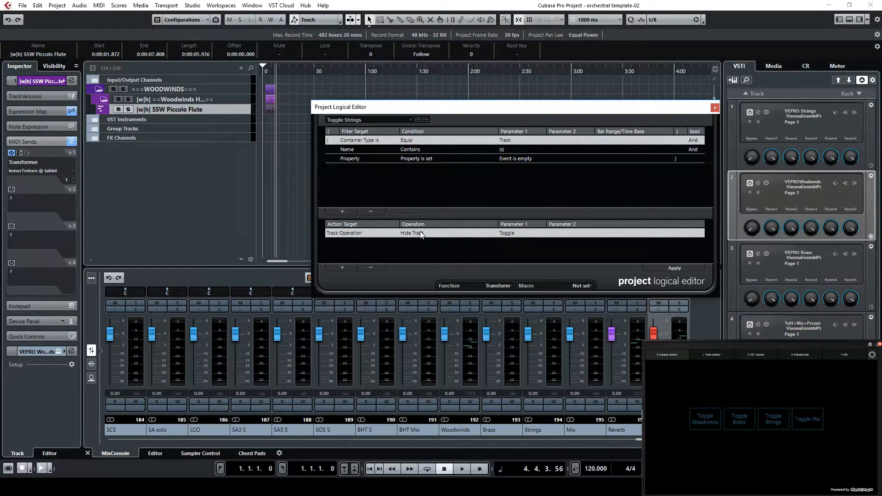
pyautogui.click(714, 107)
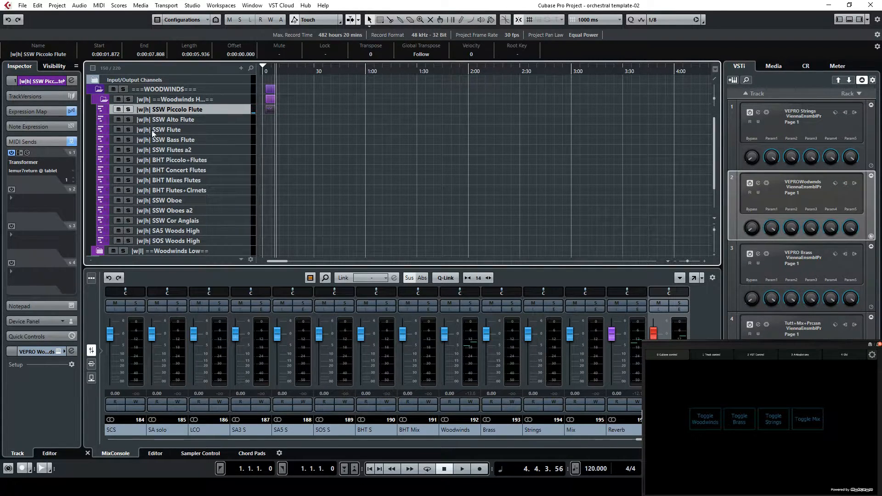
# Examine the name prefixes of the high woodwind tracks, and expand the BRASS folder to look through its tracks
pyautogui.scroll(-2, 169, 181)
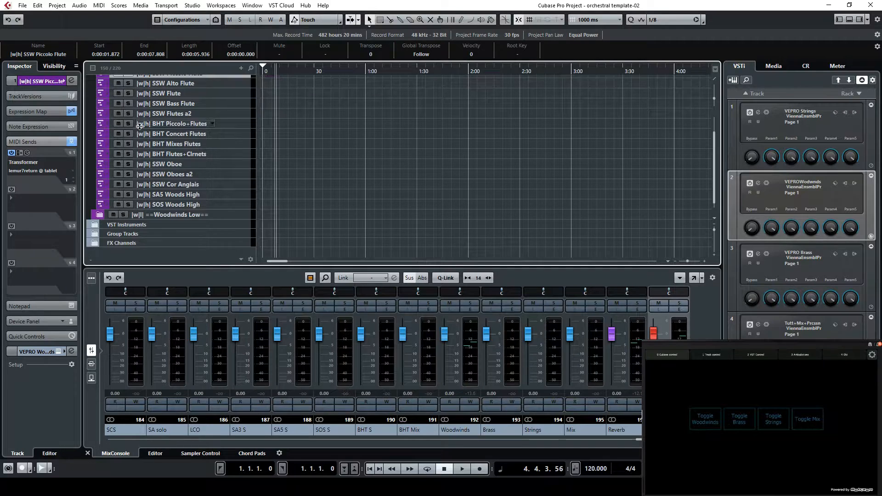
pyautogui.scroll(2, 140, 125)
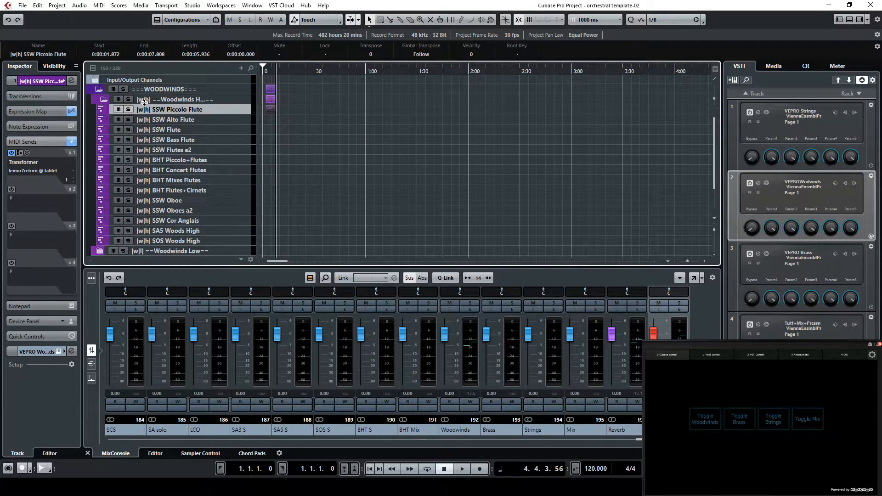
pyautogui.scroll(-2, 150, 178)
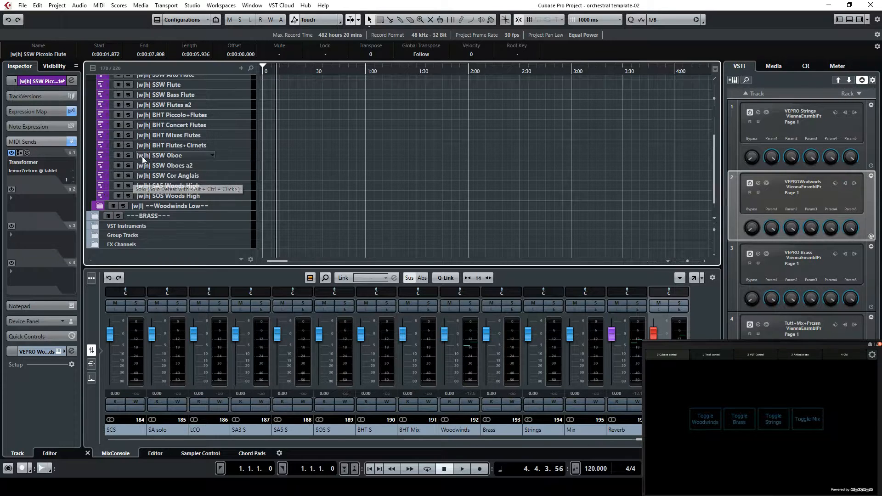
pyautogui.scroll(-1, 142, 156)
pyautogui.click(93, 205)
pyautogui.scroll(-2, 172, 195)
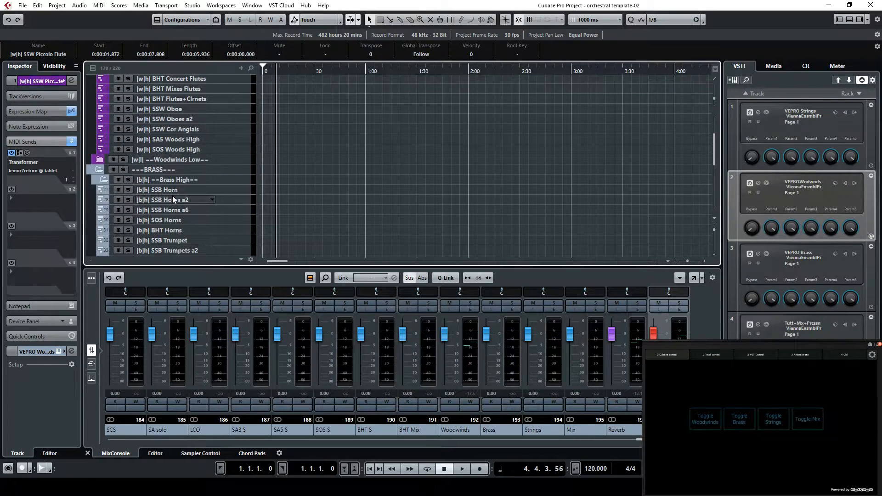
pyautogui.scroll(-3, 150, 206)
pyautogui.scroll(-5, 151, 205)
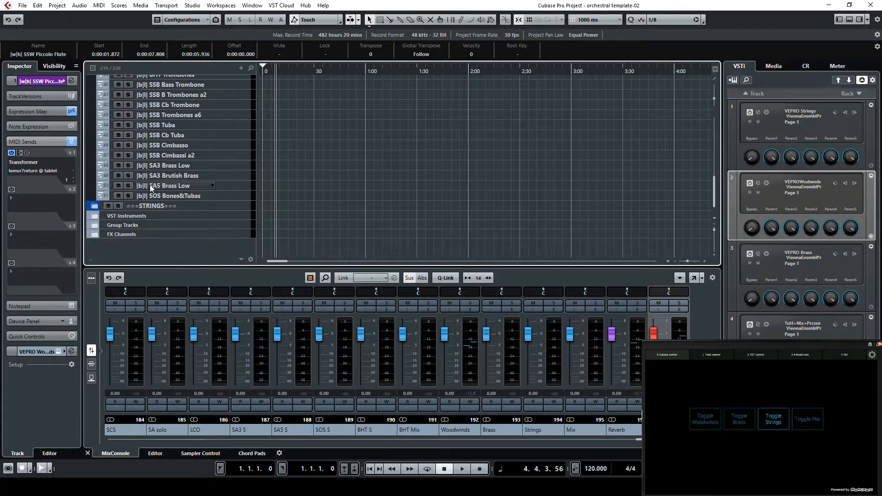
# Expand the STRINGS folder, check the name prefixes of its tracks, and return to the start of the track list
pyautogui.click(94, 205)
pyautogui.scroll(-3, 134, 189)
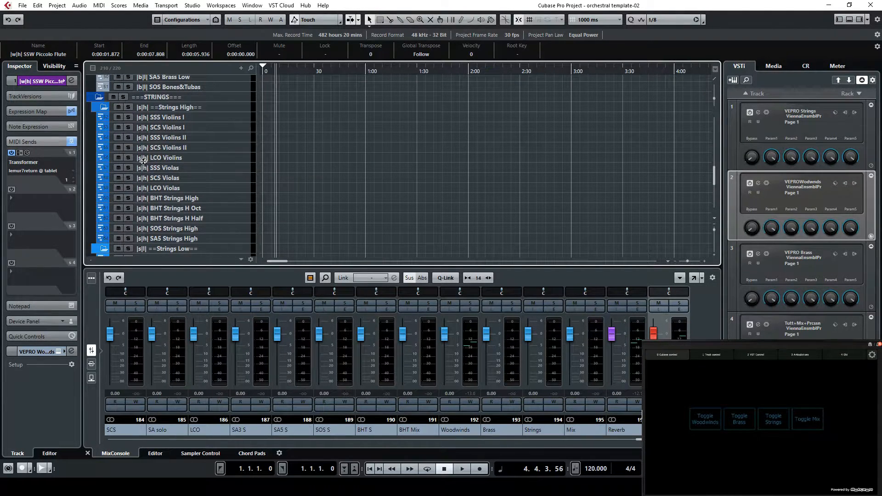
pyautogui.scroll(10, 142, 117)
pyautogui.scroll(1, 145, 132)
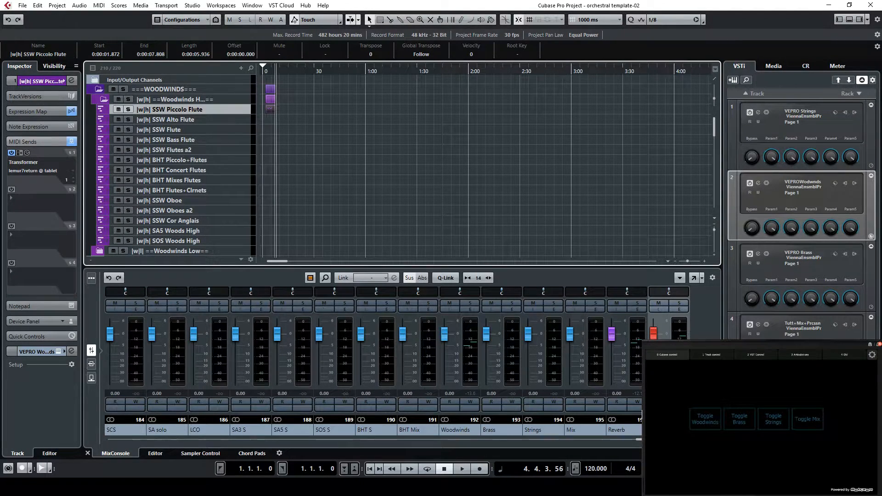
# Bring the first MixConsole channels into view and inspect which channel types the mixer filter shows
pyautogui.moveTo(574, 440); pyautogui.dragTo(124, 430)
pyautogui.click(310, 278)
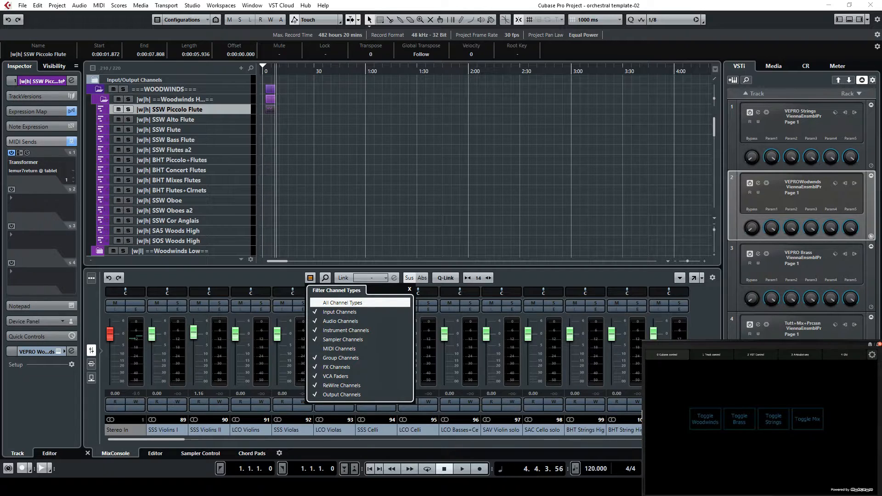
pyautogui.click(642, 410)
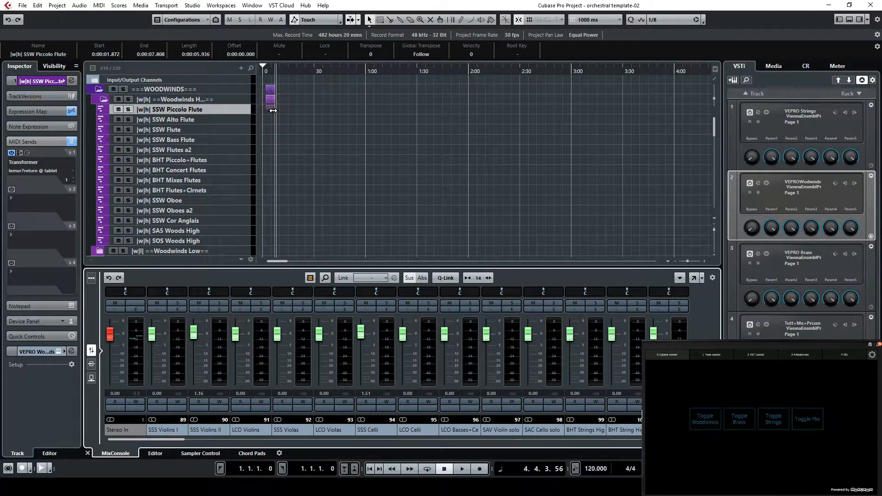
# Delete the recorded MIDI part from the SSW Piccolo Flute track
pyautogui.click(271, 107)
pyautogui.press('Delete')
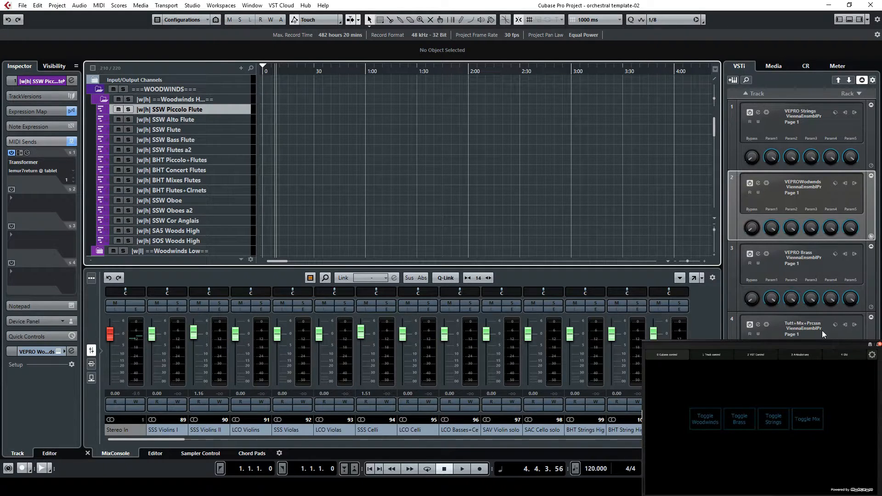
# Switch to Vienna Ensemble Pro Server to view the Woodwinds instance
pyautogui.click(374, 487)
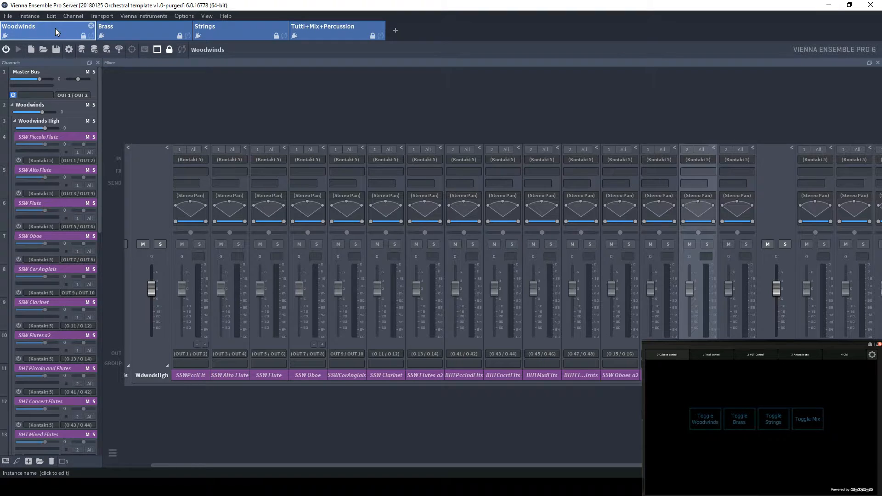
# View the Brass, Strings and Tutti+Mix+Percussion instances, and return to the first mixer channels of the Woodwinds instance
pyautogui.click(131, 29)
pyautogui.click(229, 25)
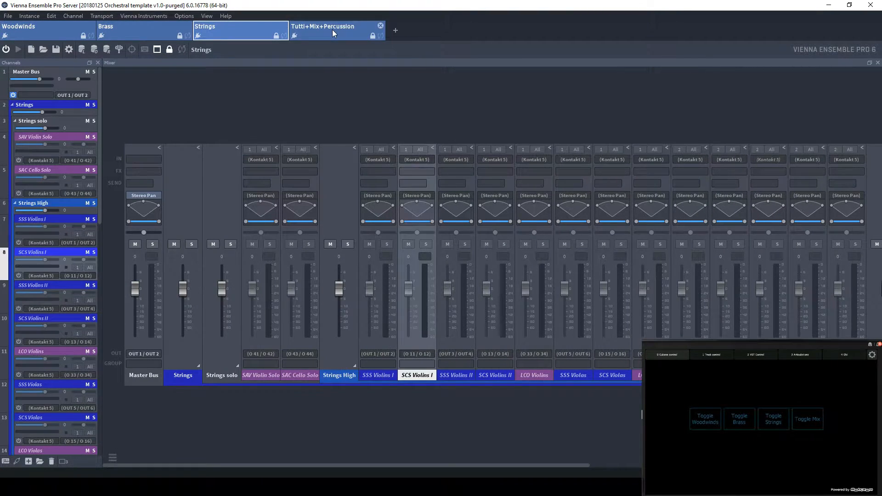
pyautogui.click(332, 29)
pyautogui.click(18, 33)
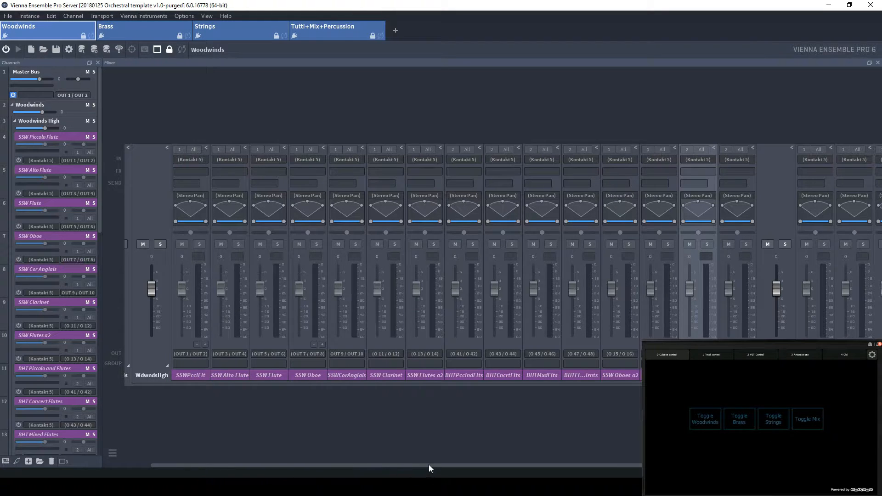
pyautogui.moveTo(525, 465); pyautogui.dragTo(325, 467)
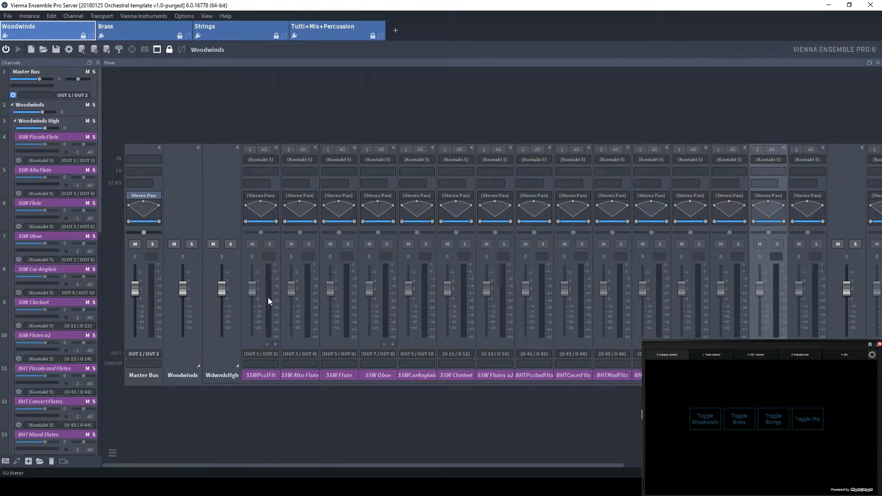
# Enable the SSW Piccolo Flute channel and open its Kontakt 5 instrument to examine the loaded patches
pyautogui.click(18, 161)
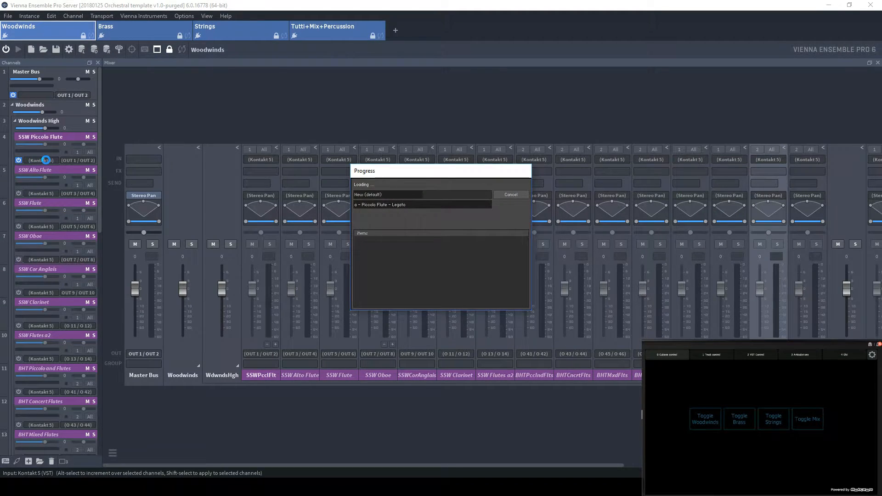
pyautogui.click(41, 160)
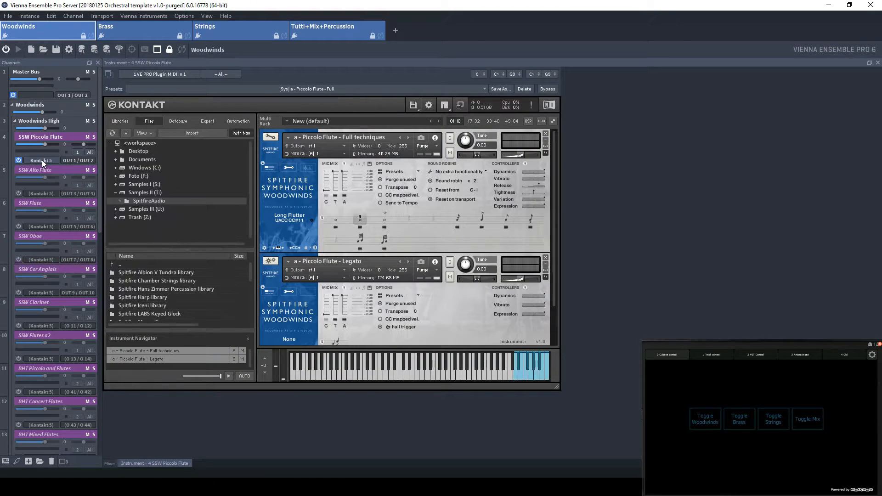
pyautogui.moveTo(553, 138)
pyautogui.mouseDown()
pyautogui.moveTo(557, 147)
pyautogui.moveTo(556, 132)
pyautogui.mouseUp()
pyautogui.moveTo(553, 162); pyautogui.dragTo(552, 159)
# Check the articulation locking options of the Piccolo Flute Full techniques patch, and disable the SSW Piccolo Flute channel again
pyautogui.click(306, 248)
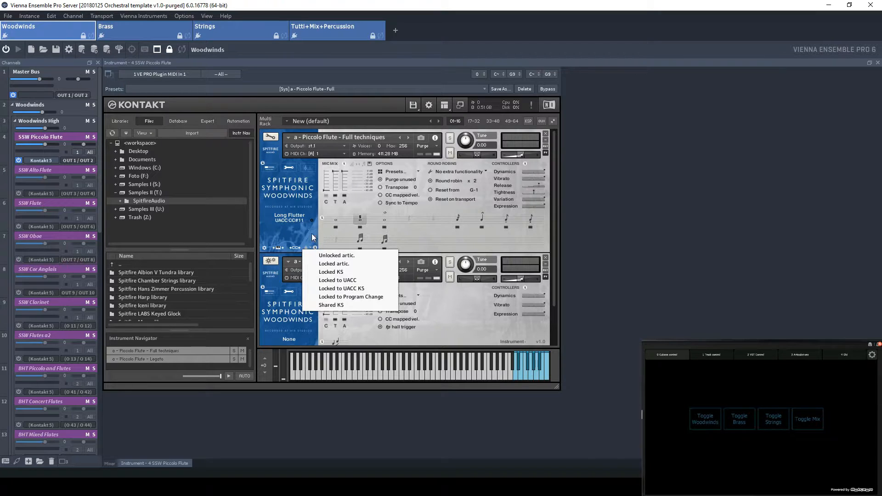
pyautogui.click(285, 210)
pyautogui.scroll(-1, 367, 251)
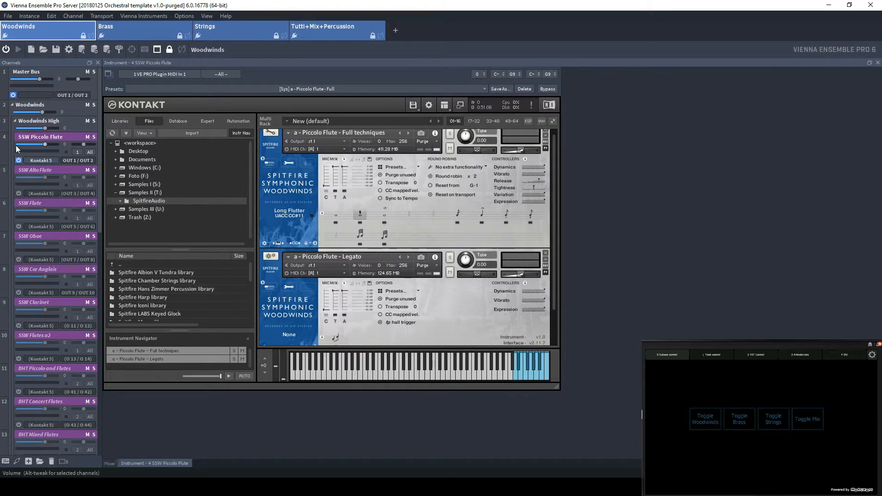
pyautogui.click(18, 161)
# Enable the SCS Violins I channel in the Strings instance and open its Kontakt 5 instrument
pyautogui.click(230, 27)
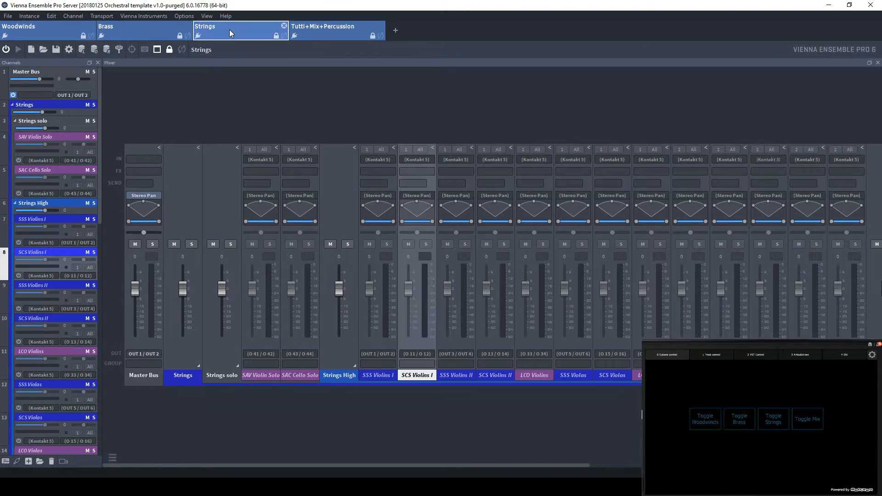
pyautogui.scroll(-5, 36, 224)
pyautogui.scroll(-3, 36, 224)
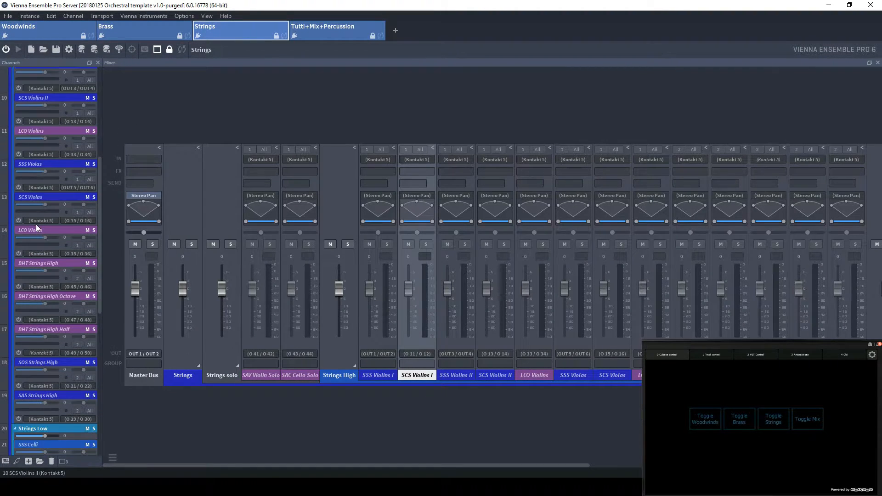
pyautogui.scroll(3, 43, 224)
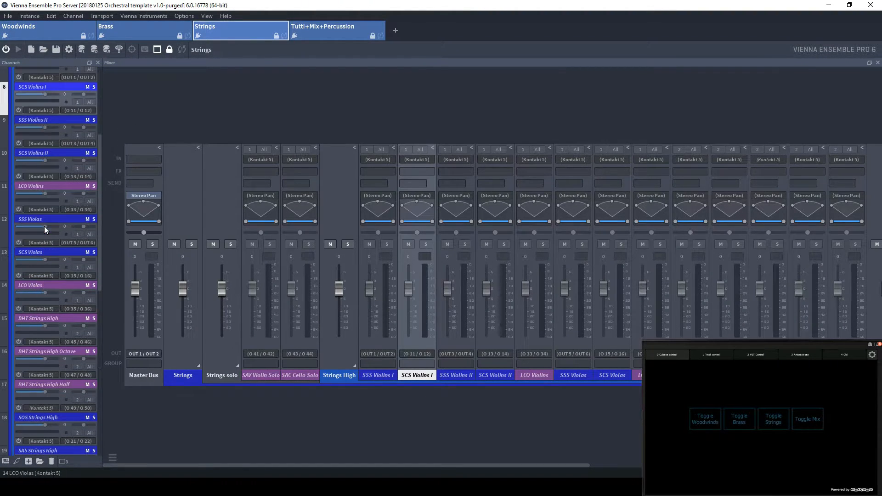
pyautogui.click(40, 111)
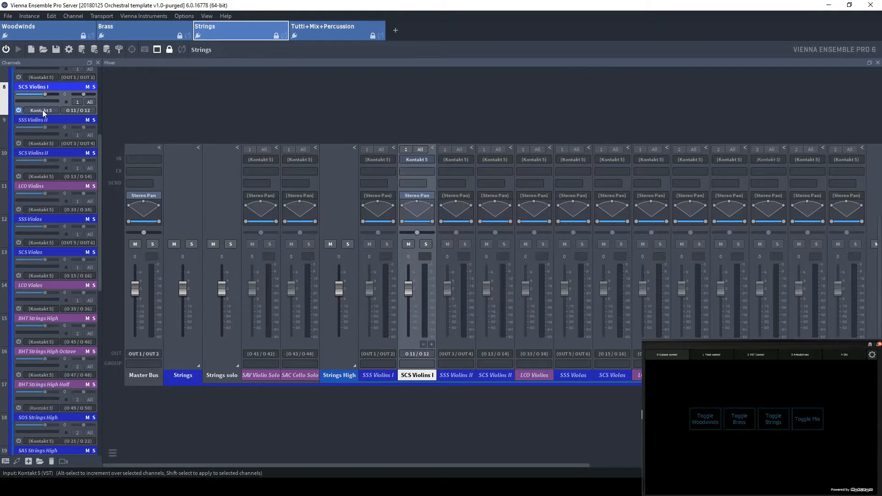
pyautogui.click(41, 110)
# Review the Violins 1 patches in the Kontakt rack and check the articulation locking options of the Core techniques patch
pyautogui.moveTo(556, 147)
pyautogui.mouseDown()
pyautogui.moveTo(563, 290)
pyautogui.moveTo(552, 133)
pyautogui.mouseUp()
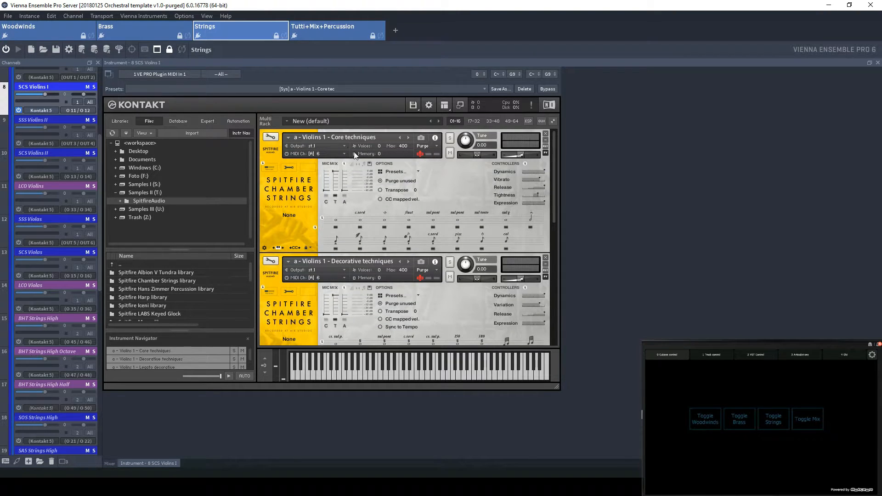
pyautogui.scroll(-6, 446, 228)
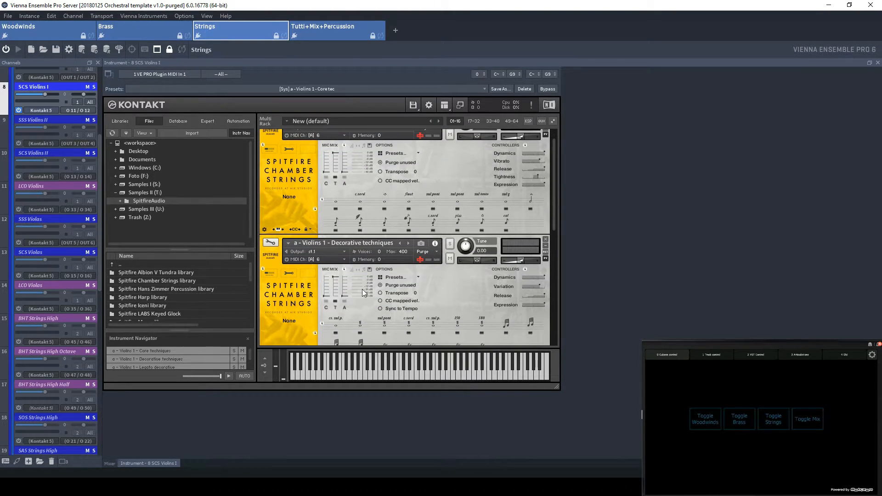
pyautogui.scroll(-3, 434, 298)
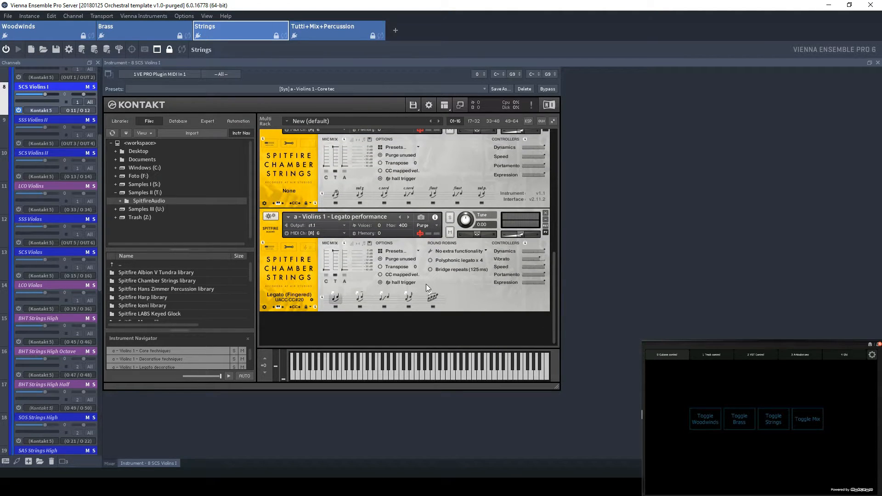
pyautogui.scroll(5, 429, 284)
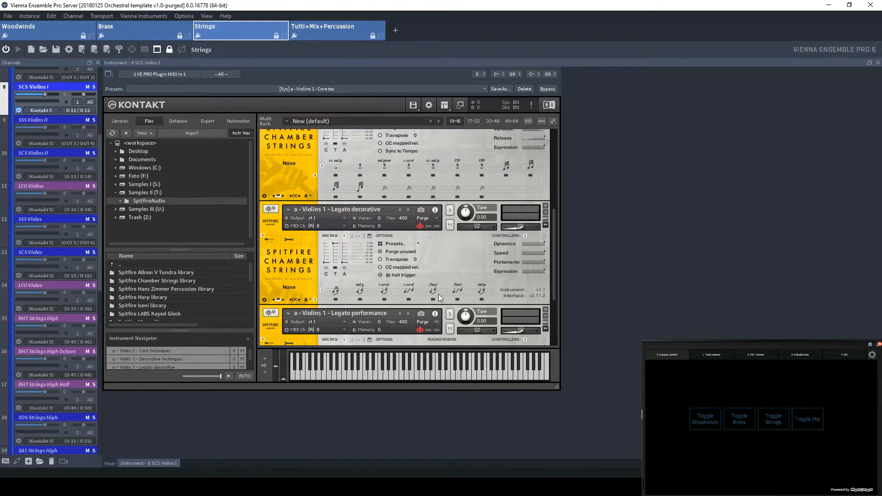
pyautogui.scroll(2, 434, 288)
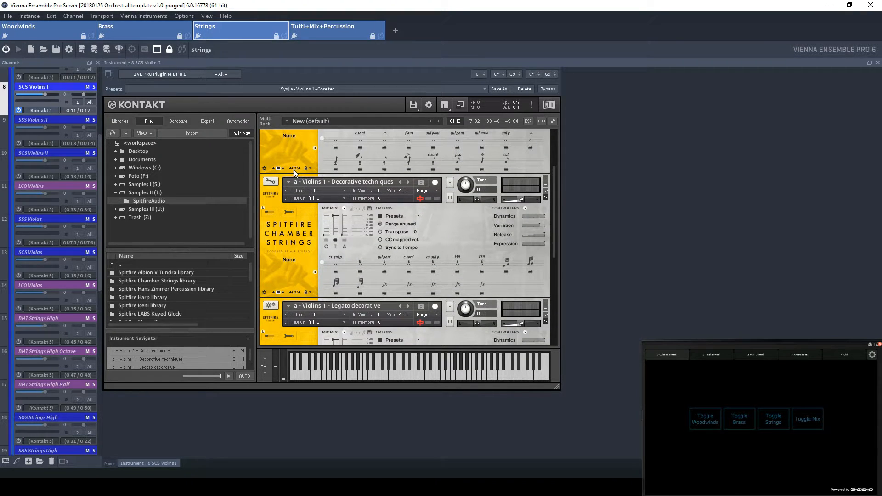
pyautogui.click(308, 168)
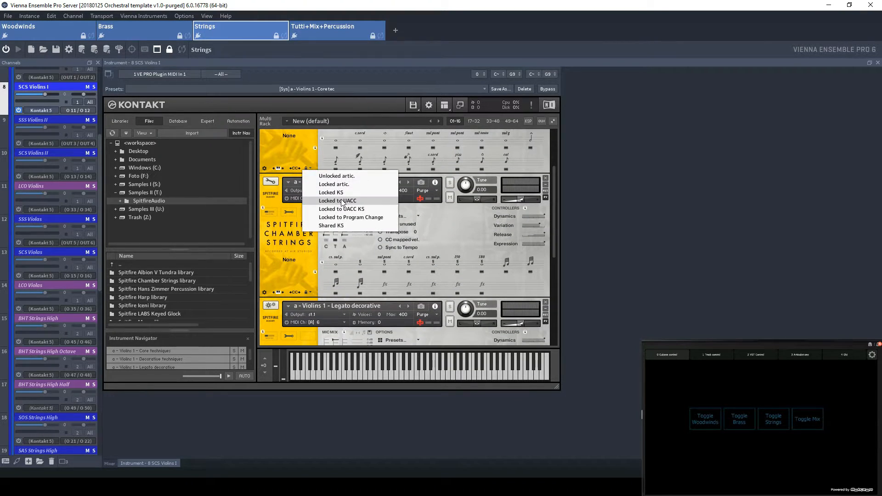
pyautogui.click(558, 204)
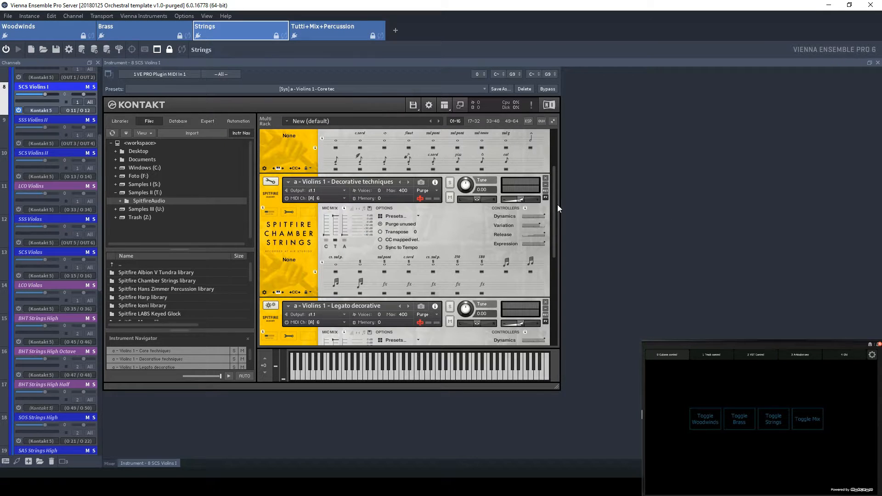
# Examine the Legato decorative and Legato performance patches, and return to the Decorative techniques patch
pyautogui.scroll(-2, 553, 185)
pyautogui.scroll(-3, 555, 252)
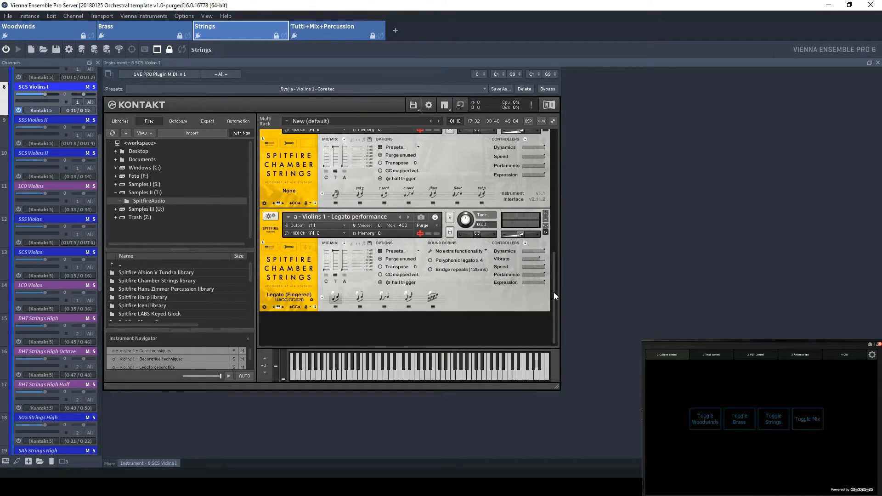
pyautogui.moveTo(554, 293); pyautogui.dragTo(535, 272)
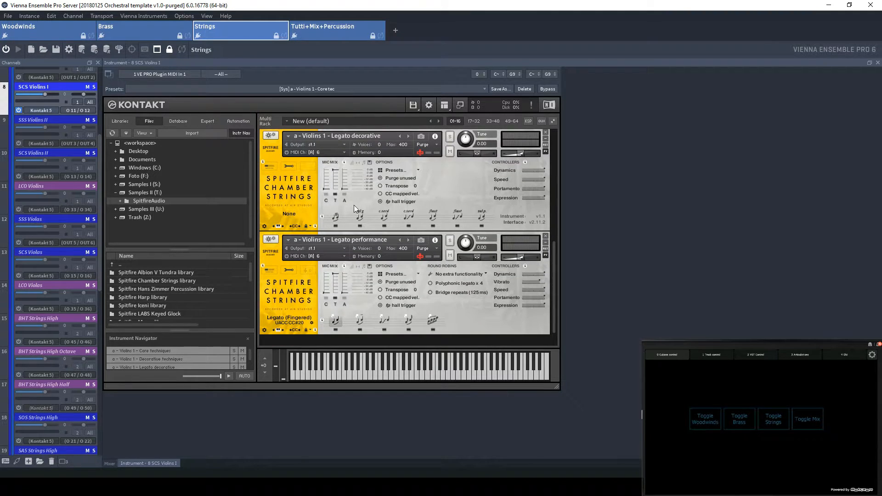
pyautogui.scroll(2, 353, 204)
pyautogui.scroll(3, 353, 213)
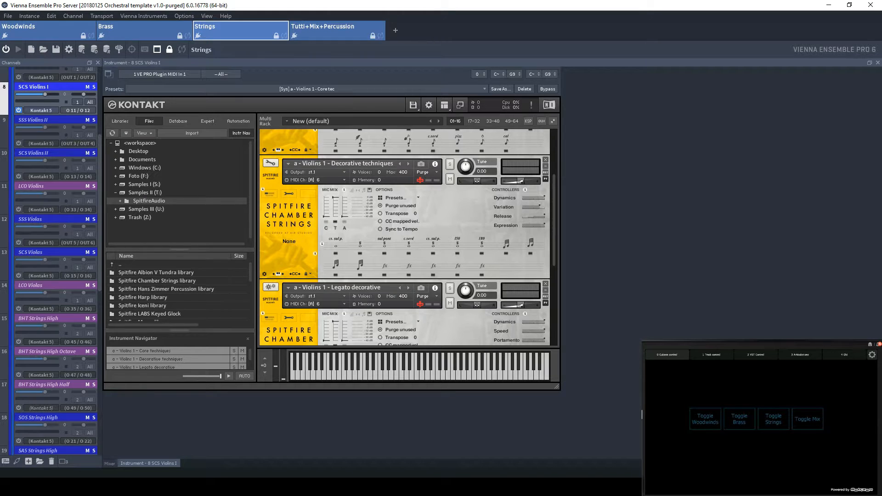
# Switch to Cubase, collapse the WOODWINDS folder and show the tracks inside the STRINGS folder
pyautogui.click(482, 487)
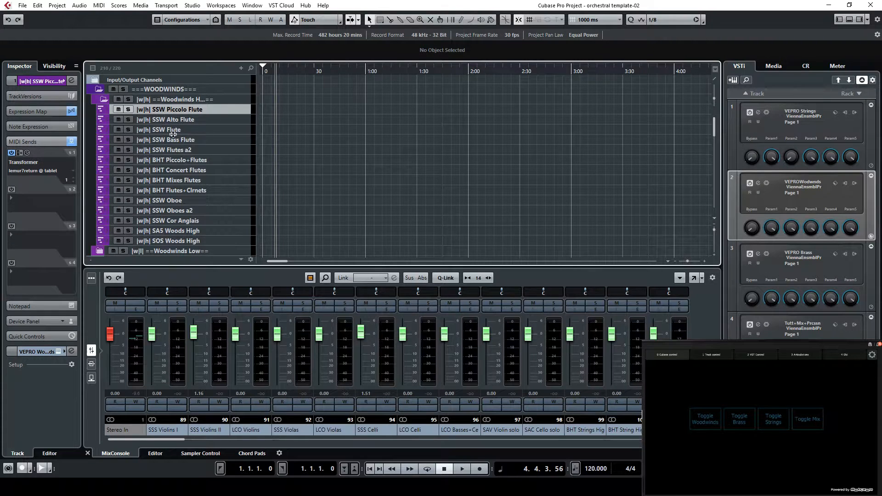
pyautogui.click(99, 88)
pyautogui.click(97, 99)
pyautogui.click(97, 109)
pyautogui.click(97, 108)
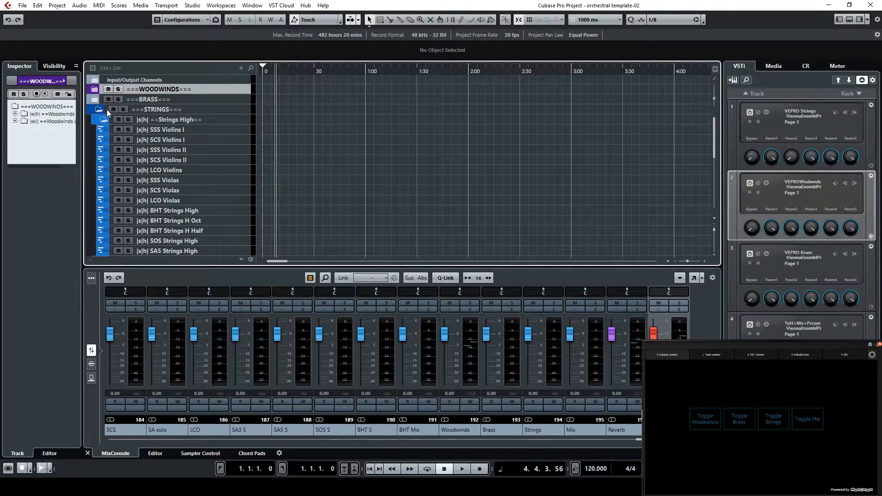
# Select the SCS Violins I track and check the available MIDI output ports without changing its routing
pyautogui.click(224, 141)
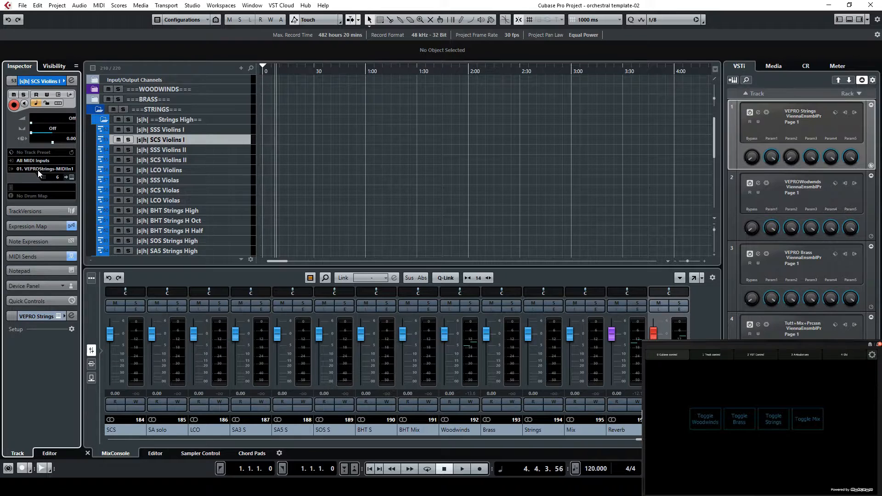
pyautogui.click(38, 169)
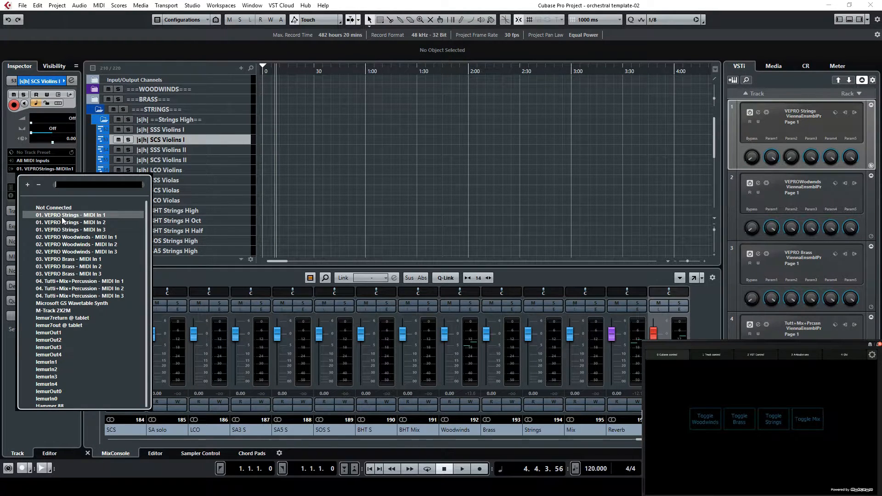
pyautogui.click(36, 171)
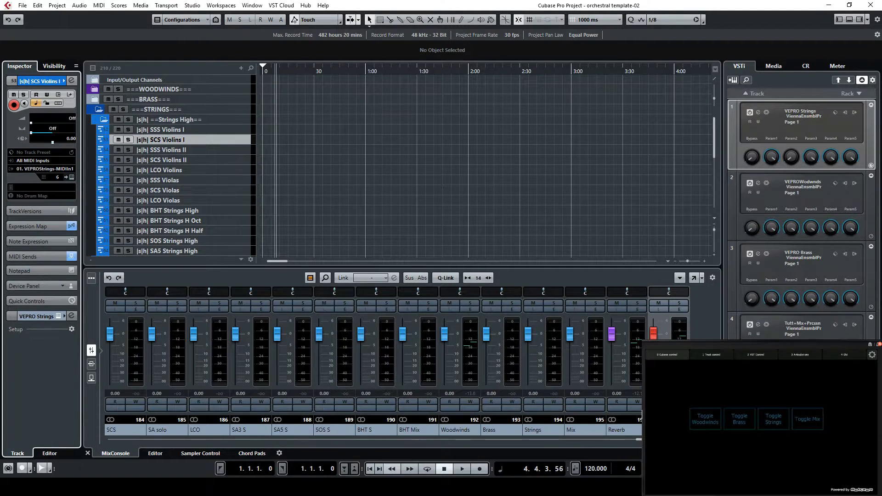
# Check the output pair of SCS Violins I in Vienna Ensemble Pro Server and in the VEPRO Strings output list in Cubase
pyautogui.click(396, 487)
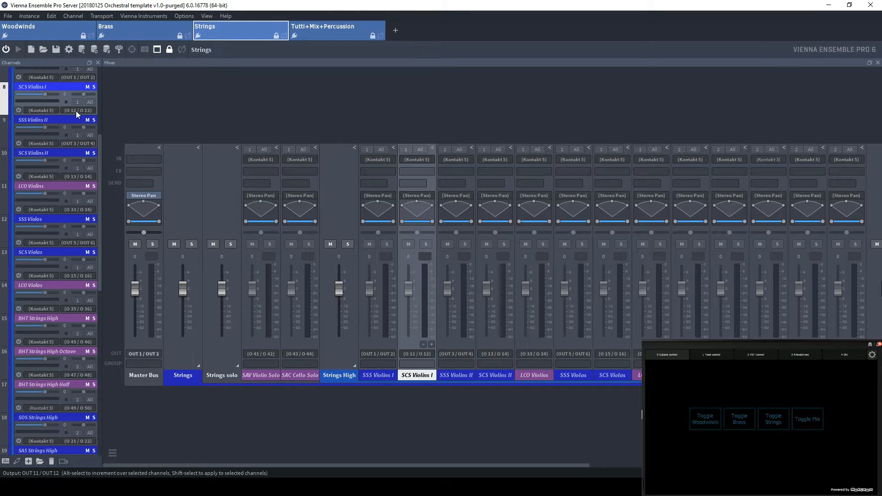
pyautogui.scroll(3, 82, 129)
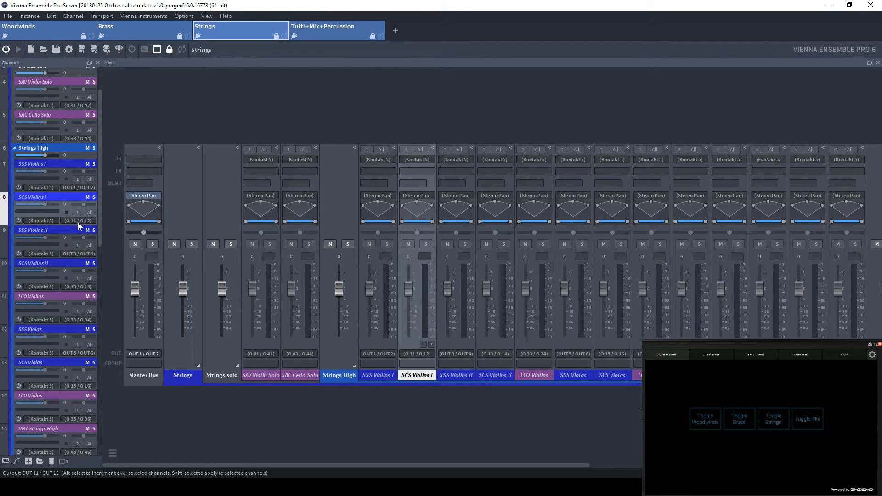
pyautogui.click(828, 5)
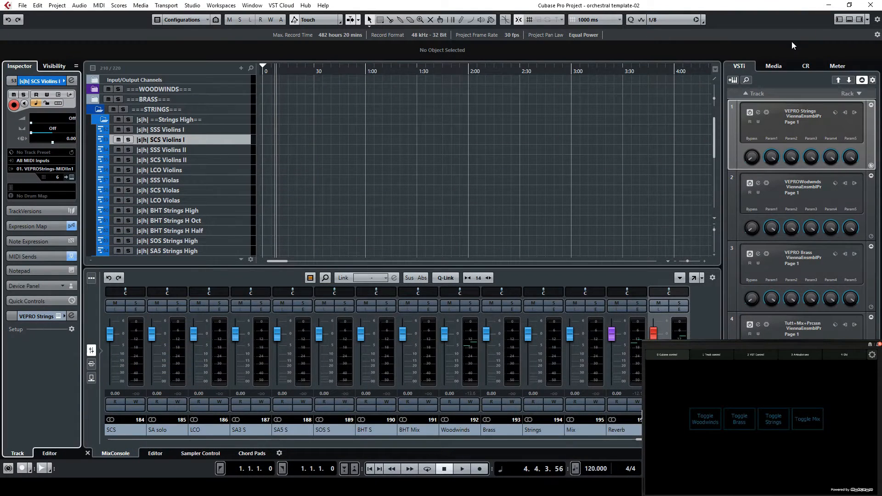
pyautogui.click(853, 113)
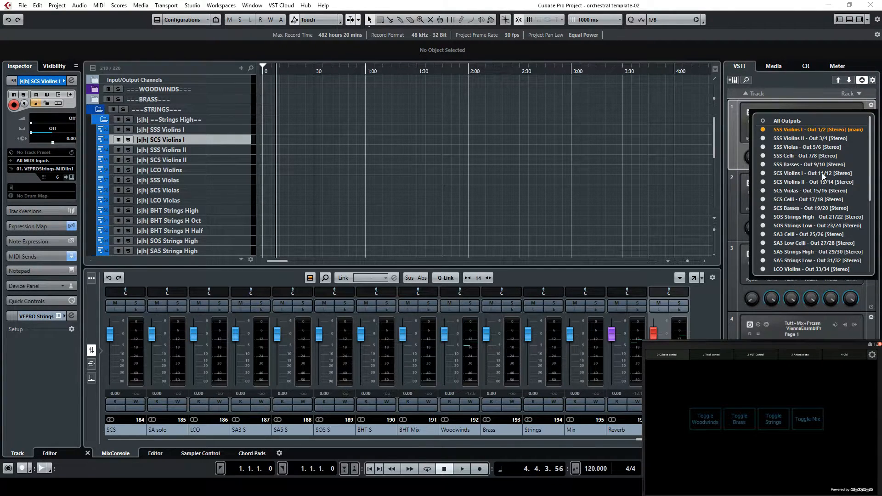
pyautogui.click(591, 443)
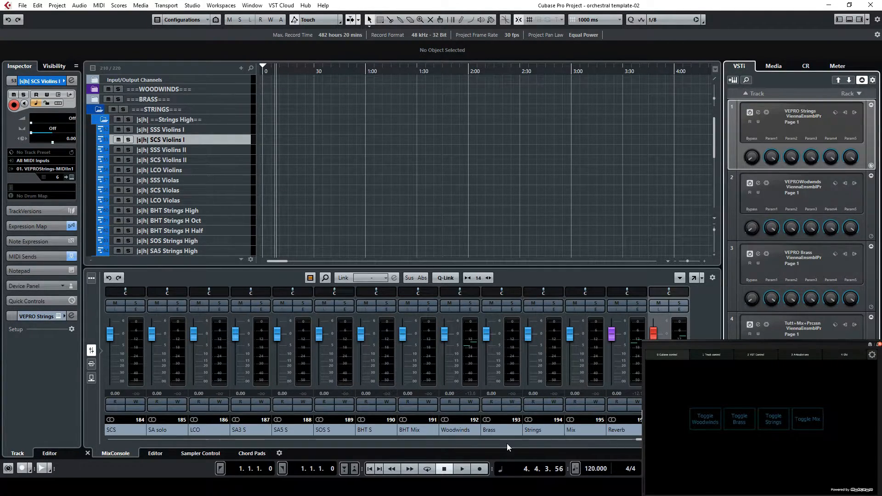
# Locate the SCS Violins I output channel among the MixConsole channels and select it
pyautogui.moveTo(639, 440); pyautogui.dragTo(118, 445)
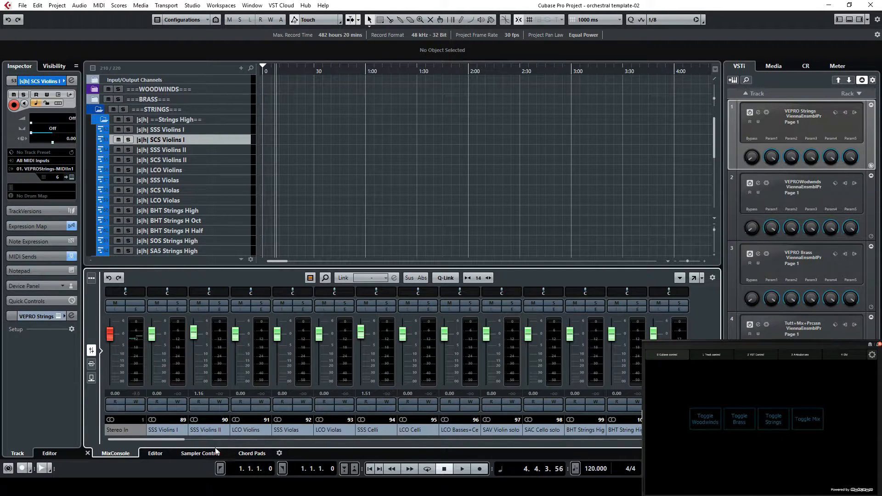
pyautogui.moveTo(134, 443); pyautogui.dragTo(181, 440)
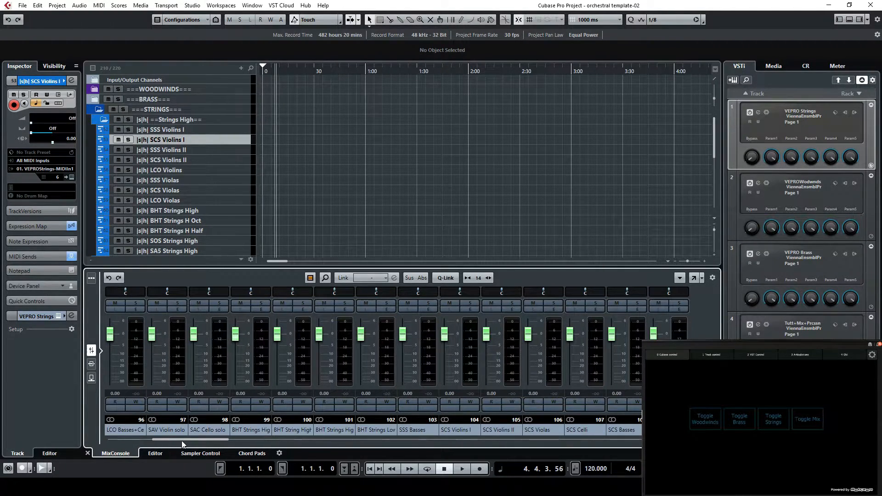
pyautogui.click(468, 432)
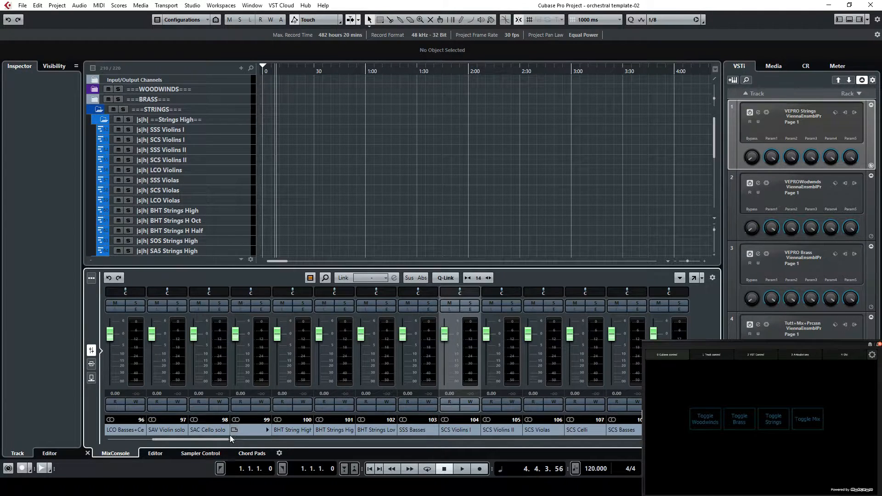
# Open the full MixConsole window and enlarge its fader section
pyautogui.click(193, 5)
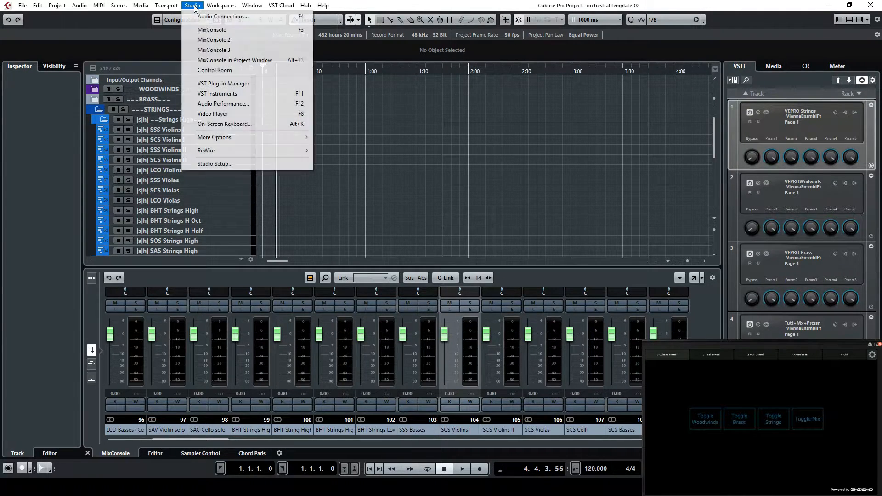
pyautogui.click(212, 30)
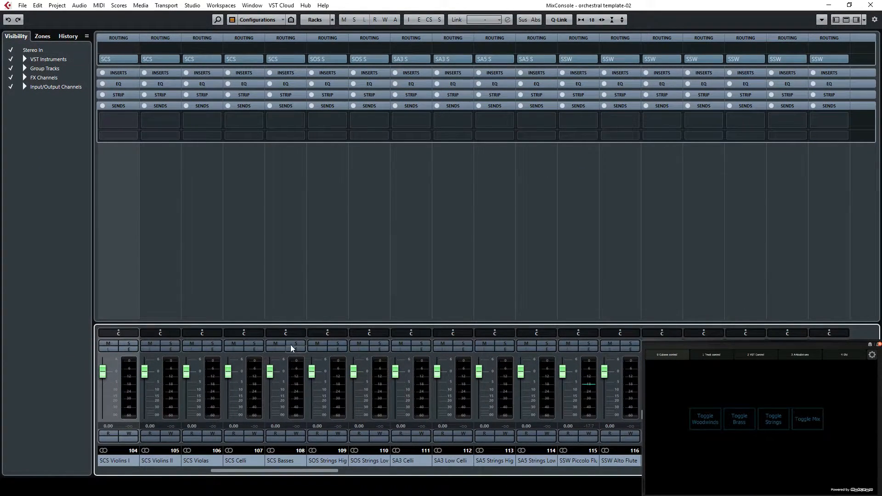
pyautogui.moveTo(291, 328); pyautogui.dragTo(297, 218)
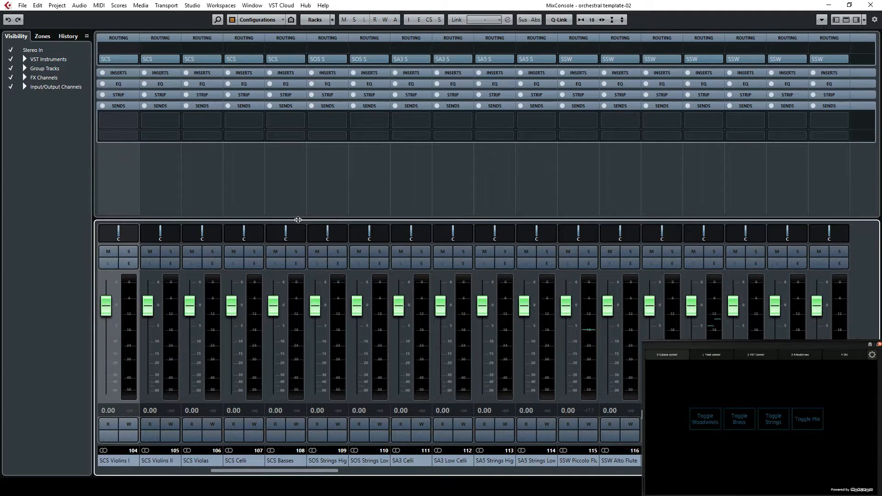
# View the group channels in the MixConsole and return to the output routing of SCS Violins I
pyautogui.moveTo(308, 473); pyautogui.dragTo(611, 473)
pyautogui.moveTo(744, 473)
pyautogui.mouseDown()
pyautogui.moveTo(763, 473)
pyautogui.moveTo(750, 473)
pyautogui.mouseUp()
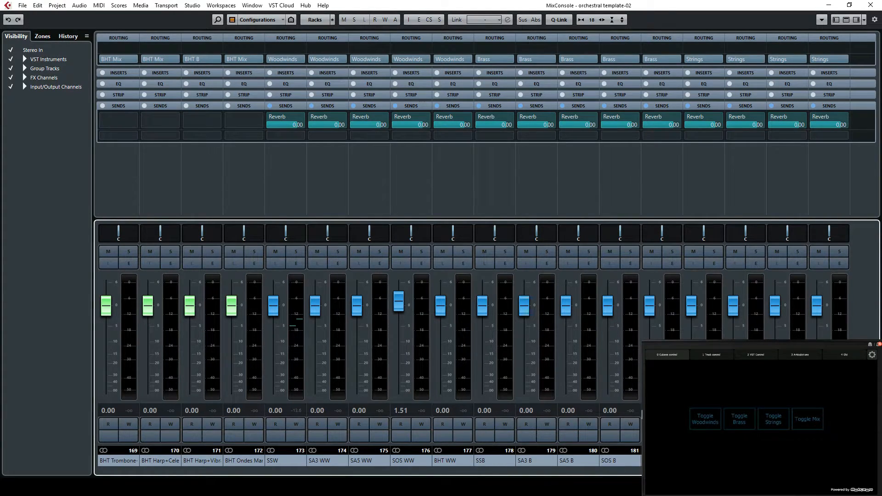
pyautogui.moveTo(753, 470); pyautogui.dragTo(247, 466)
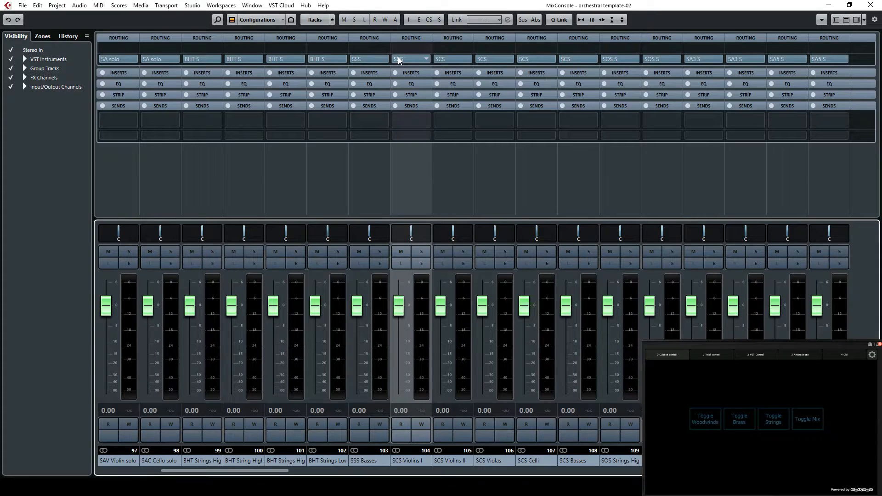
# Reduce the fader section's height slightly and check the output routing of the strings and woodwinds instrument channels
pyautogui.moveTo(367, 218); pyautogui.dragTo(367, 253)
pyautogui.moveTo(263, 471); pyautogui.dragTo(285, 471)
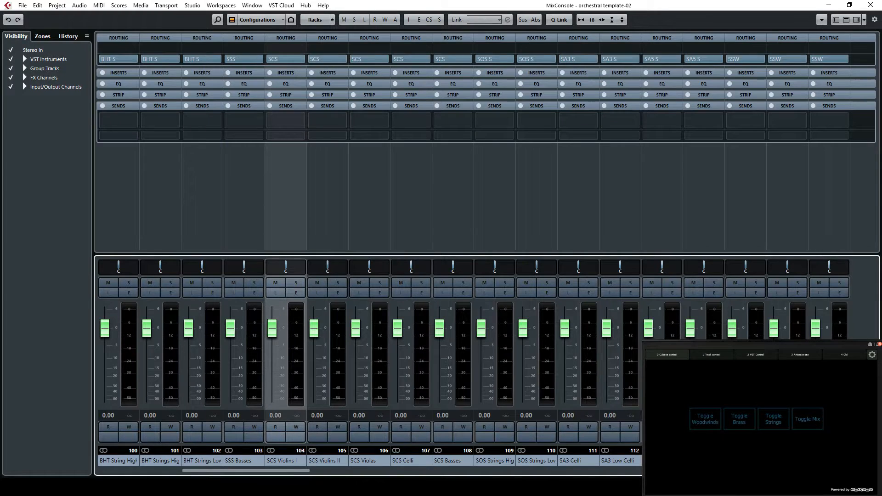
pyautogui.moveTo(286, 472); pyautogui.dragTo(447, 476)
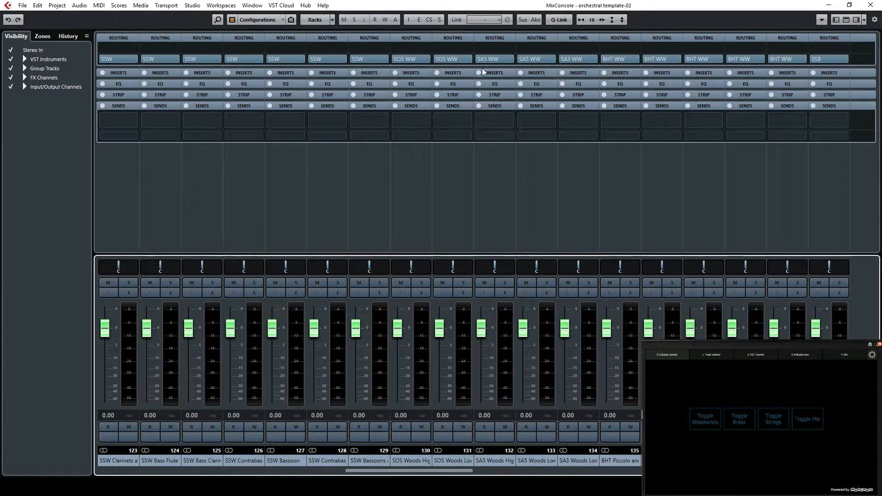
# Examine the routing and Reverb sends of the library groups, section groups and Stereo Out, and close the MixConsole window
pyautogui.moveTo(422, 471); pyautogui.dragTo(747, 472)
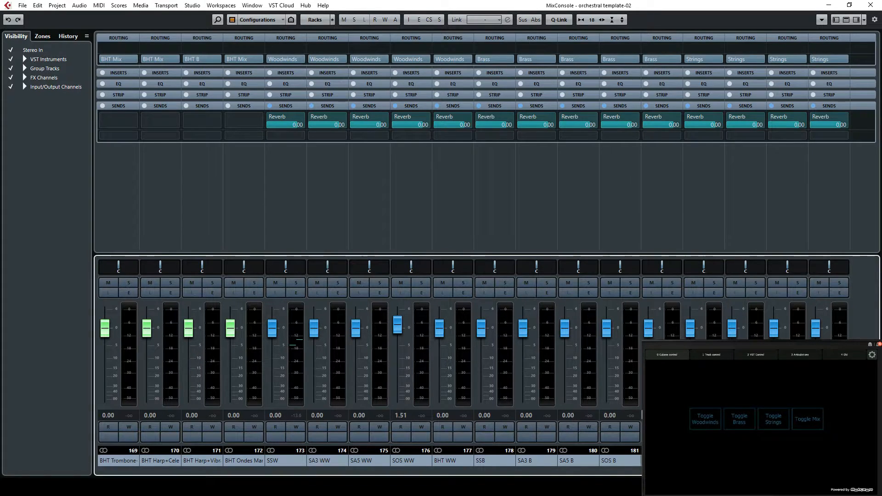
pyautogui.hscroll(6, 642, 411)
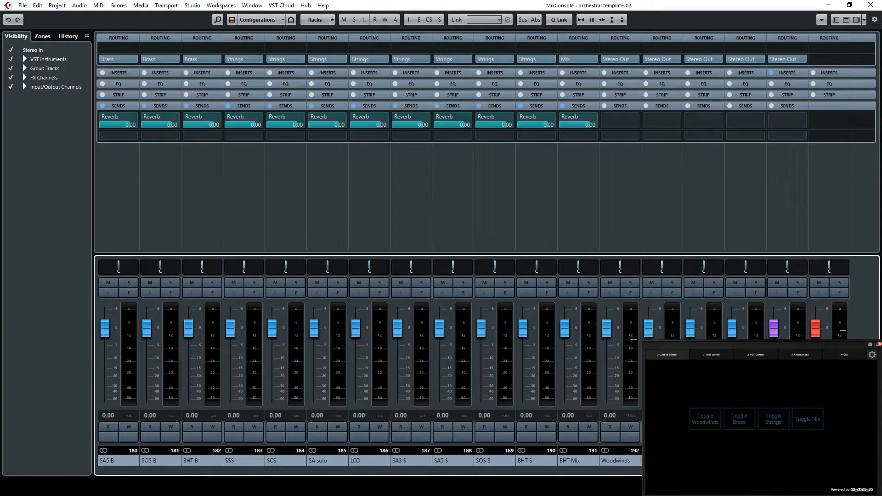
pyautogui.hscroll(-5, 642, 410)
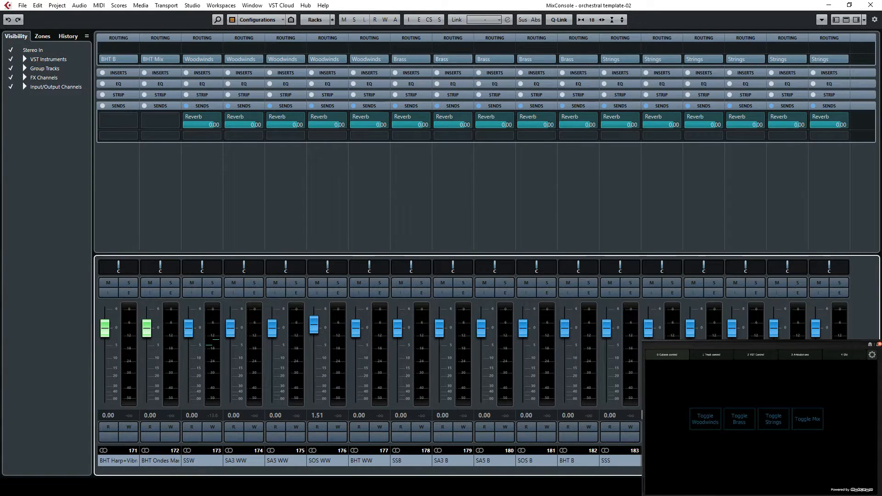
pyautogui.hscroll(6, 473, 248)
pyautogui.hscroll(-9, 474, 248)
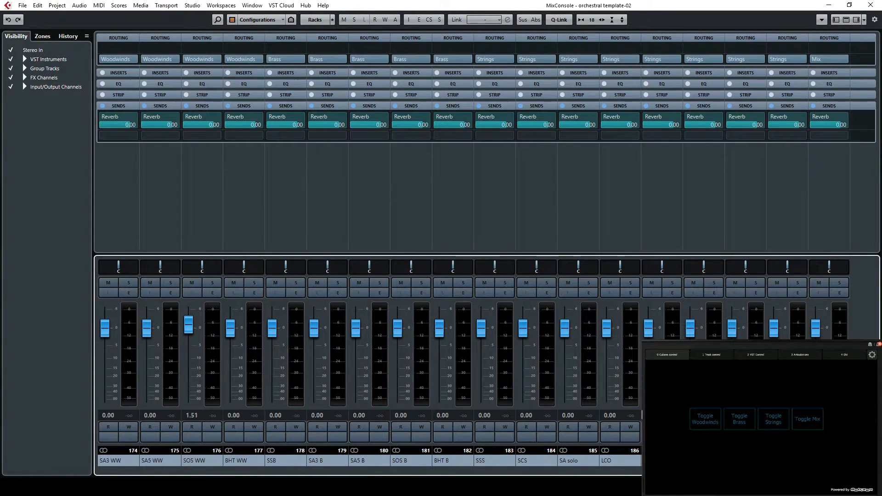
pyautogui.hscroll(1, 473, 248)
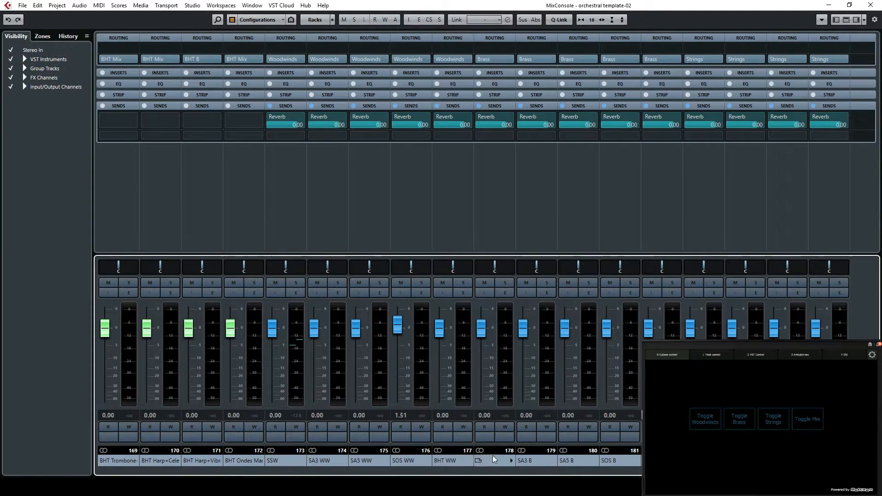
pyautogui.moveTo(798, 471); pyautogui.dragTo(843, 471)
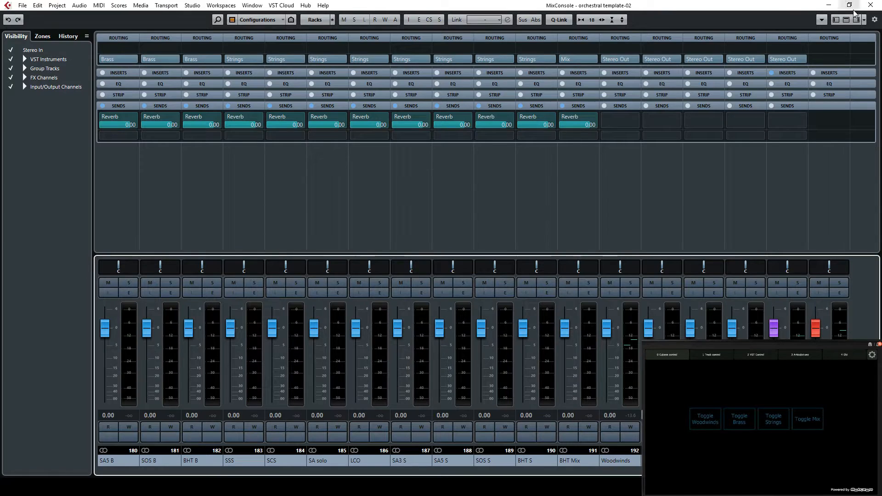
pyautogui.click(869, 6)
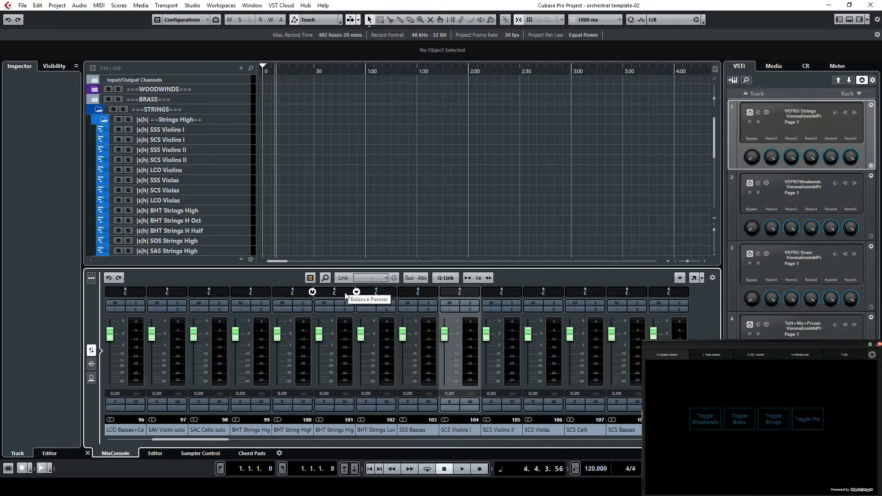
# Switch to Vienna Ensemble Pro Server and look through the channel list of the Strings instance
pyautogui.click(413, 487)
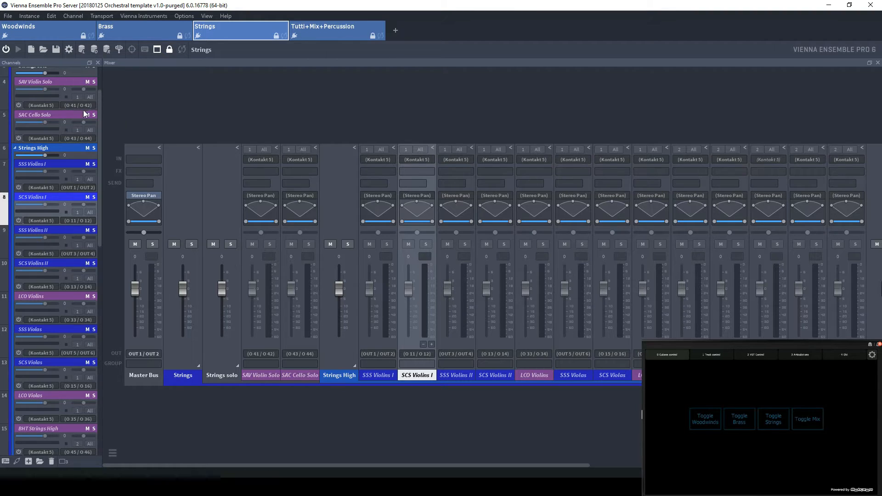
pyautogui.scroll(-5, 76, 263)
pyautogui.scroll(5, 76, 264)
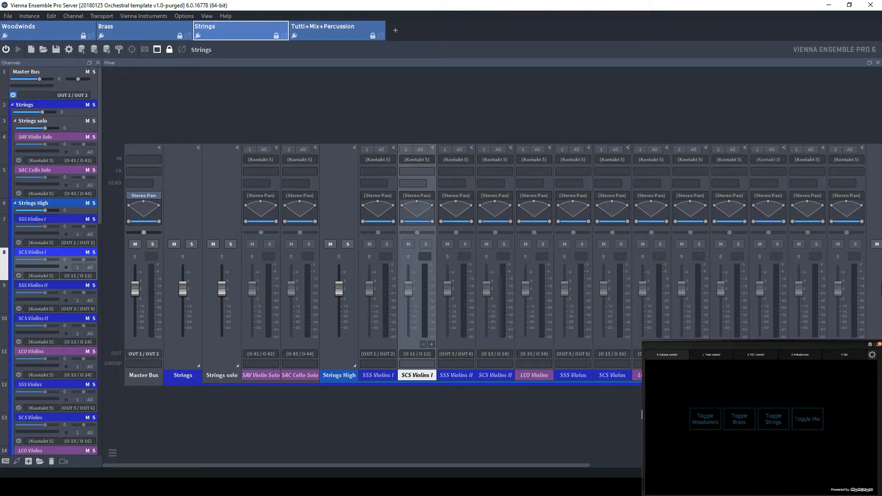
# Check the computer's memory usage in the Windows Task Manager and close it
pyautogui.rightClick(15, 487)
pyautogui.click(53, 388)
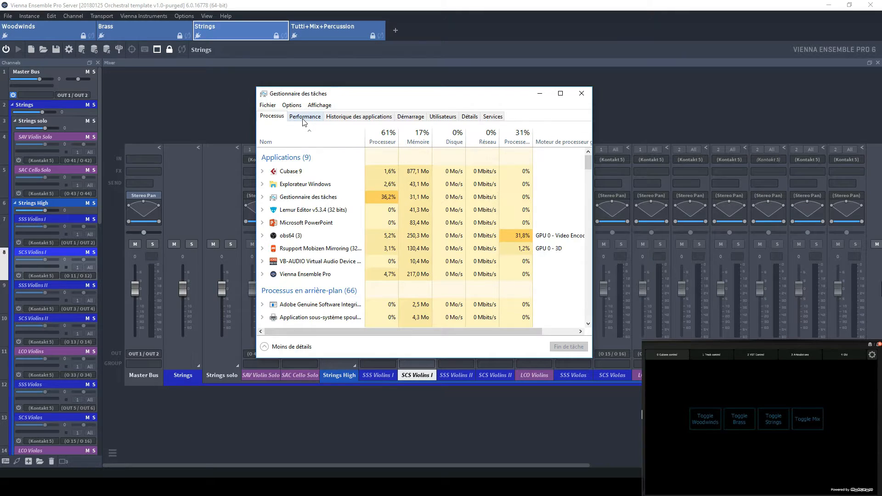
pyautogui.click(304, 118)
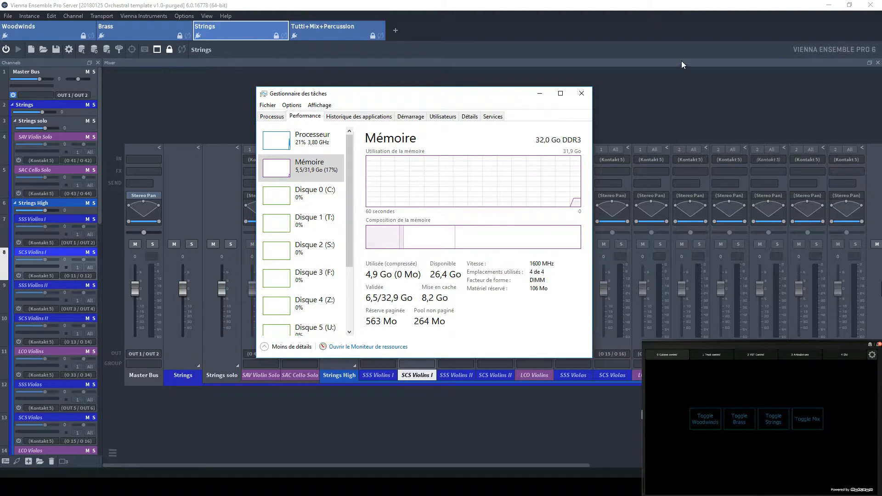
pyautogui.click(581, 94)
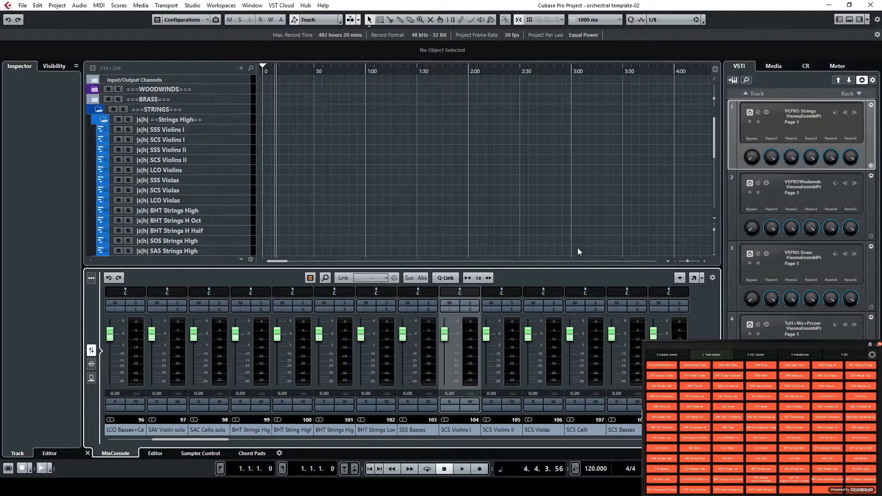
# Switch to PowerPoint, show the "Enabling VEPRO channels" slide, highlight the CCxyz label and minimize the presentation
pyautogui.click(514, 486)
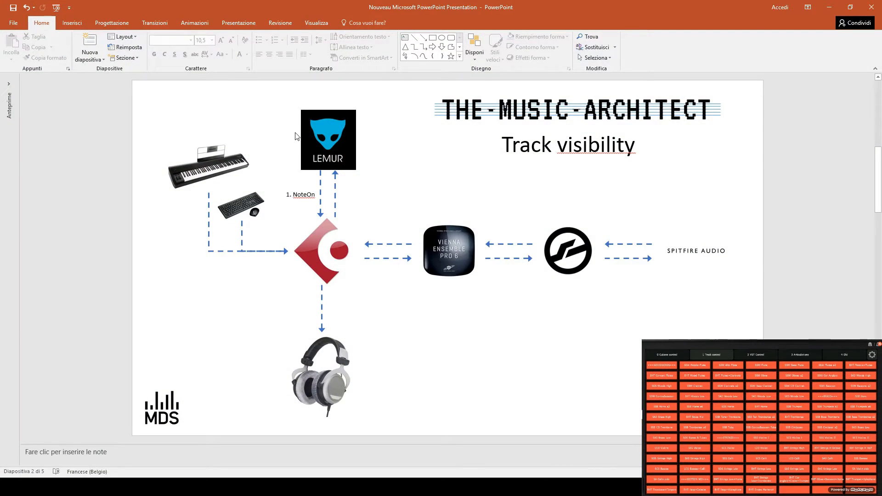
pyautogui.scroll(-1, 298, 137)
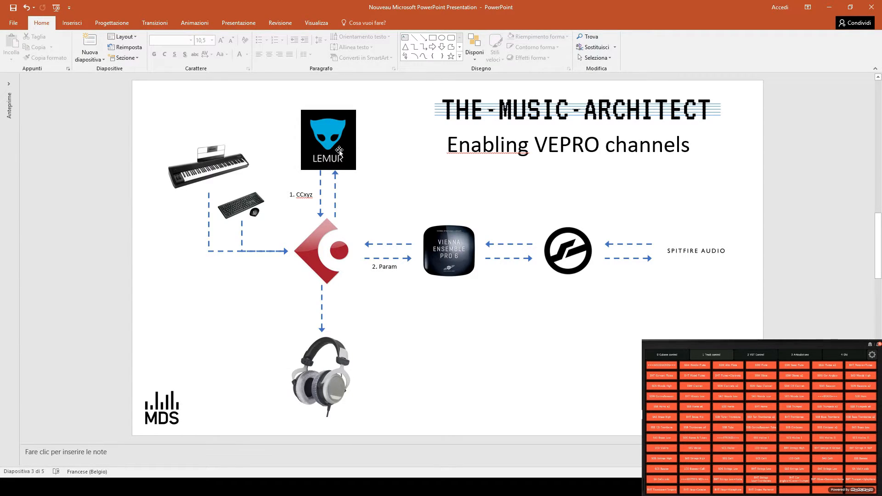
pyautogui.doubleClick(311, 194)
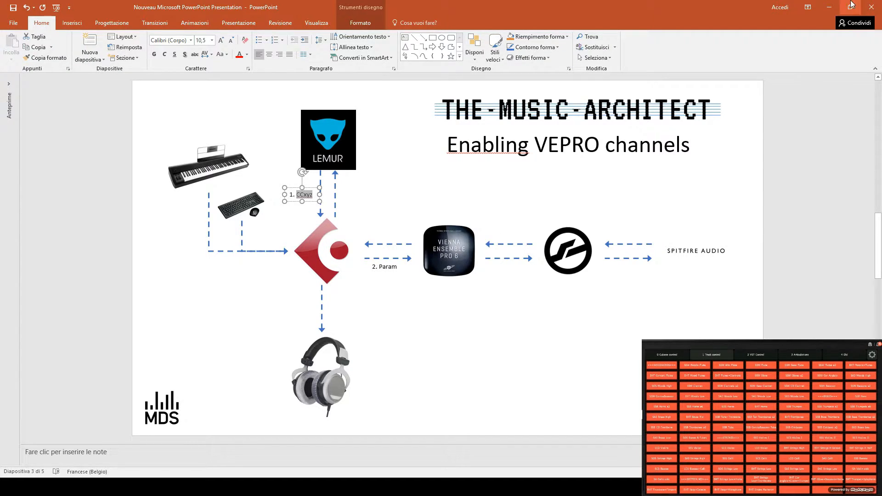
pyautogui.click(827, 8)
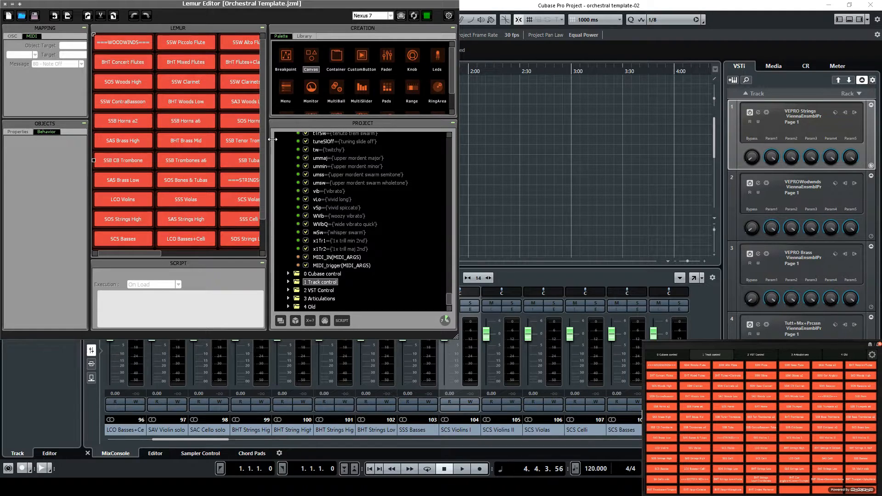
# Enlarge the Lemur Editor window, widen its layout view and select the track switches to show their MIDI mapping
pyautogui.moveTo(453, 336); pyautogui.dragTo(685, 377)
pyautogui.moveTo(316, 216); pyautogui.dragTo(125, 216)
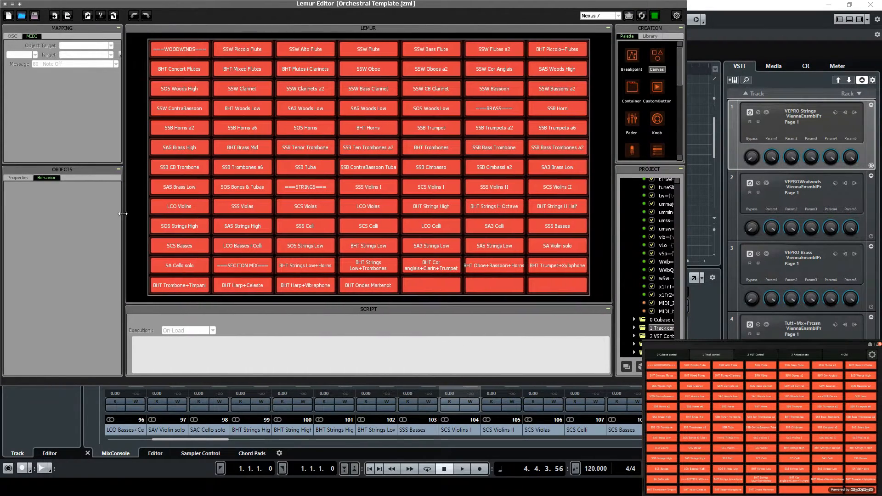
pyautogui.click(355, 66)
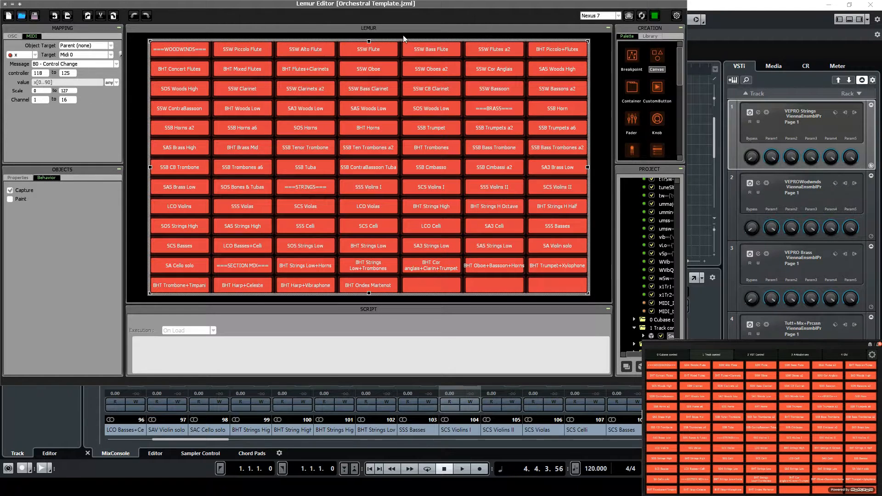
# Switch to Cubase and check the Generic Remote 2 mappings in Studio Setup
pyautogui.click(753, 6)
pyautogui.click(196, 7)
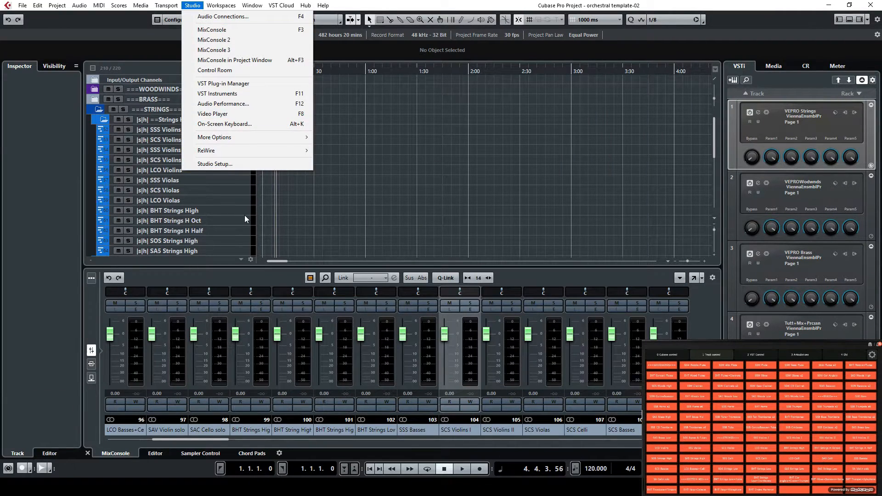
pyautogui.click(232, 164)
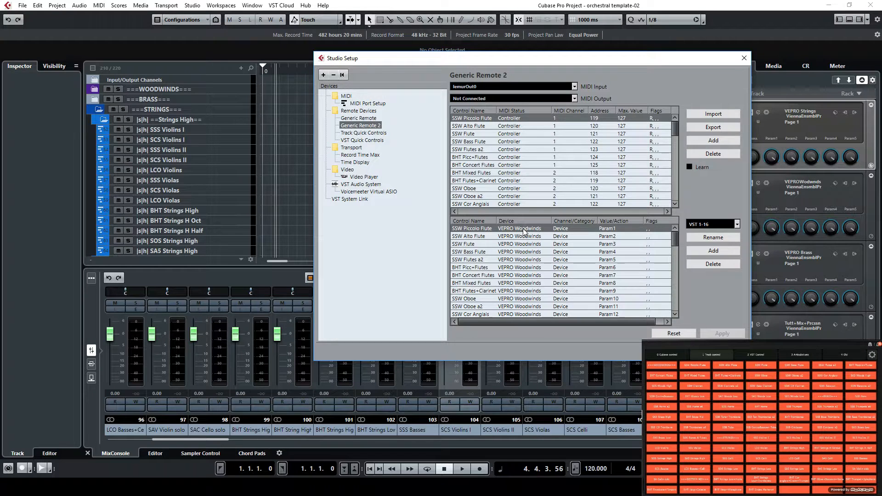
# Switch to Vienna Ensemble Pro Server, check the automation mapping of the Woodwinds instance and close it
pyautogui.click(374, 487)
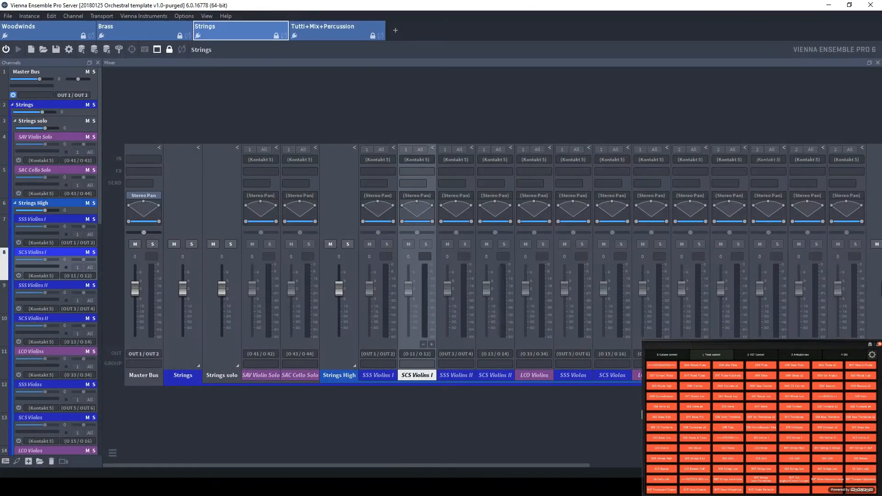
pyautogui.click(60, 27)
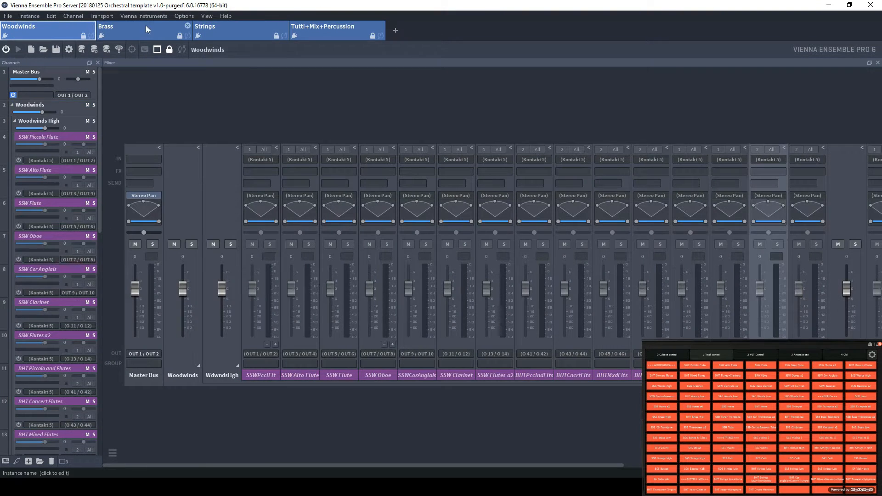
pyautogui.click(207, 15)
pyautogui.click(222, 61)
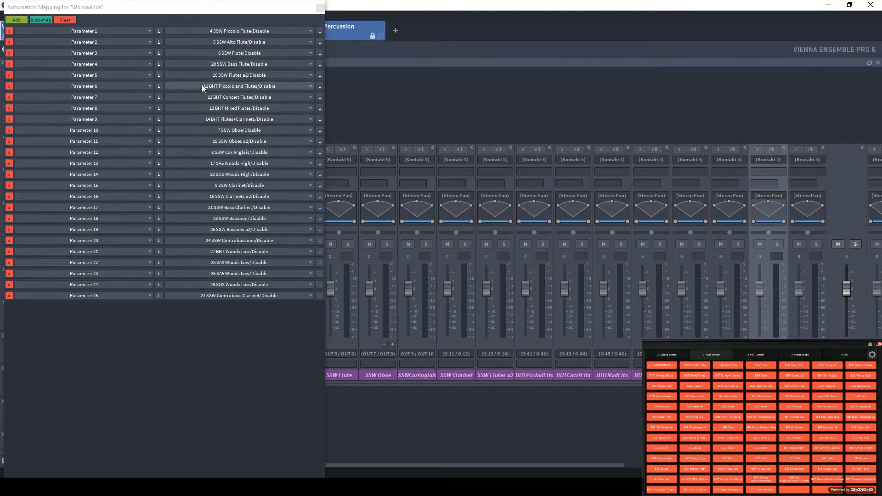
pyautogui.click(321, 8)
# Check the automation mapping of the Brass instance and close it
pyautogui.click(149, 28)
pyautogui.click(183, 16)
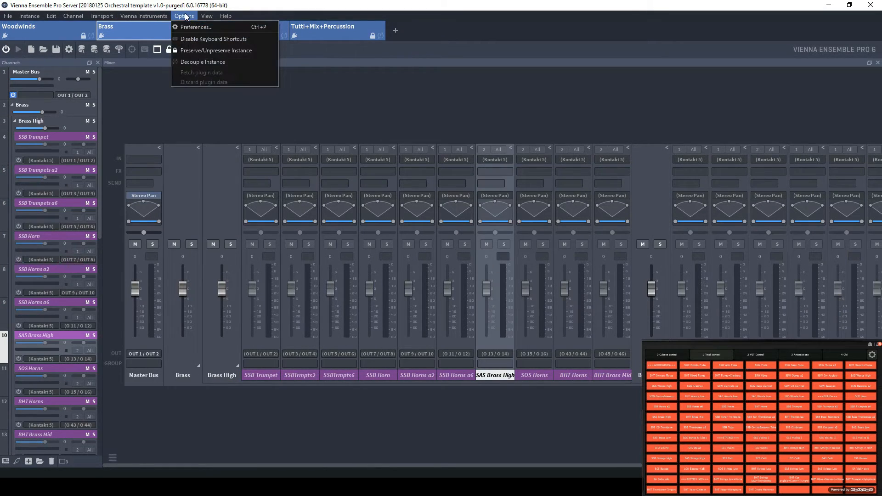
pyautogui.moveTo(206, 15)
pyautogui.click(213, 61)
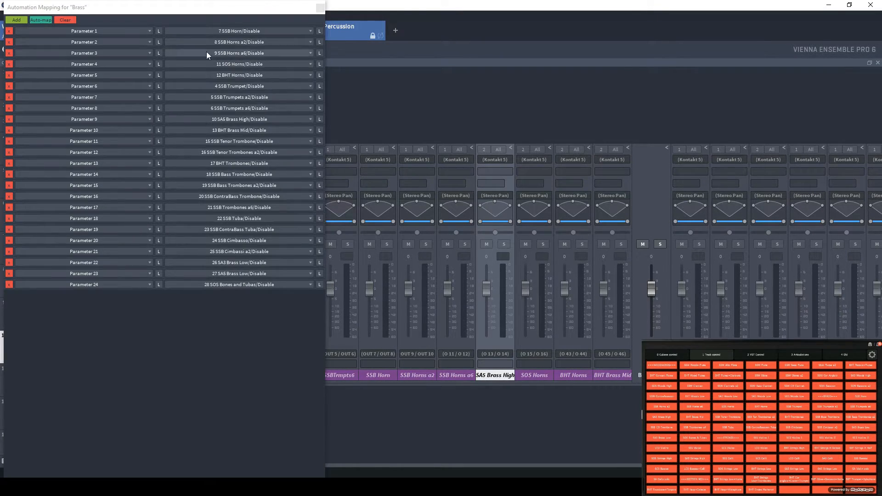
pyautogui.click(320, 8)
# Check the automation mapping of the Strings instance, close it and return to Studio Setup in Cubase
pyautogui.click(248, 27)
pyautogui.click(206, 17)
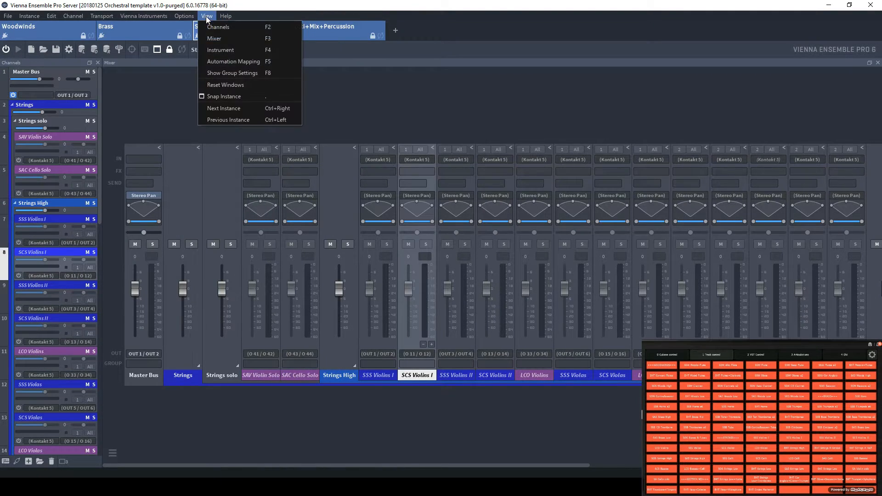
pyautogui.click(238, 60)
pyautogui.click(320, 8)
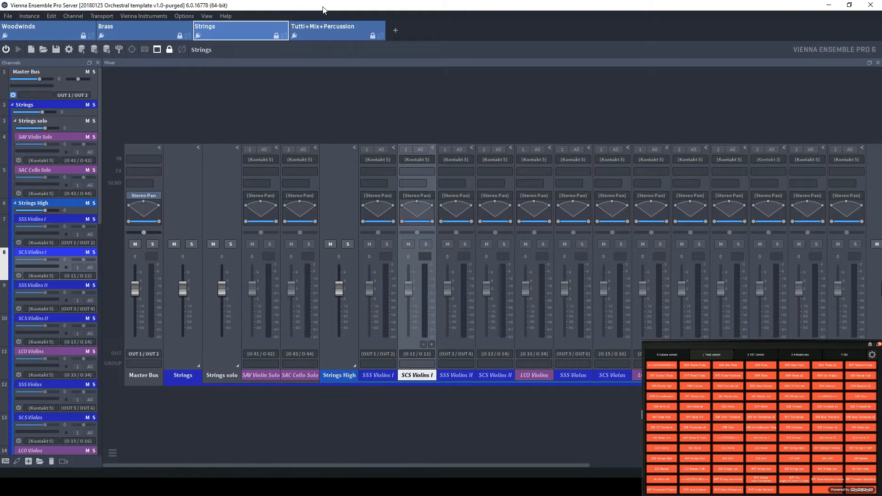
pyautogui.click(828, 7)
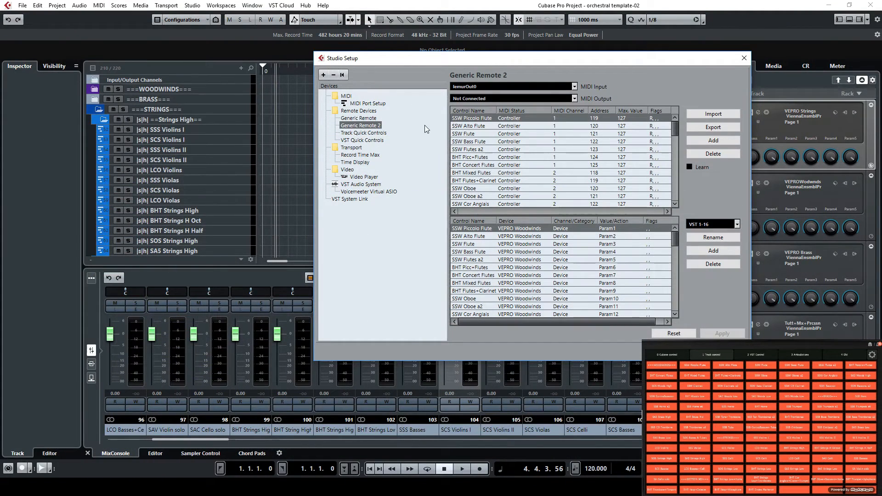
# Compare the SSB Horn and SOS Woods Low controls with their VEPRO device and parameter assignments in Generic Remote 2
pyautogui.moveTo(675, 128); pyautogui.dragTo(675, 146)
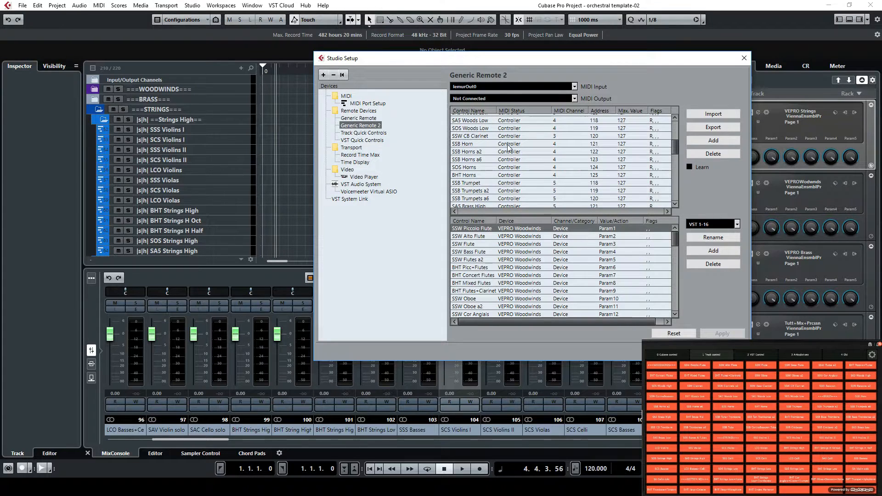
pyautogui.click(477, 146)
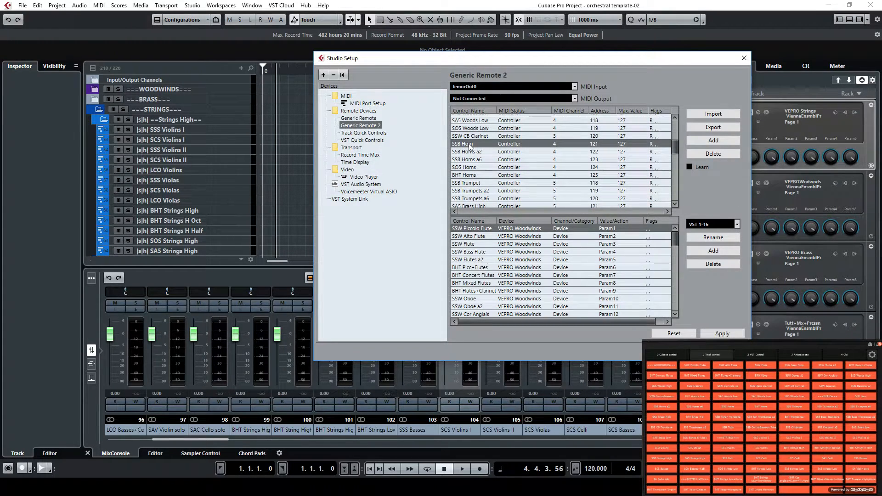
pyautogui.scroll(-3, 513, 290)
pyautogui.scroll(-2, 514, 290)
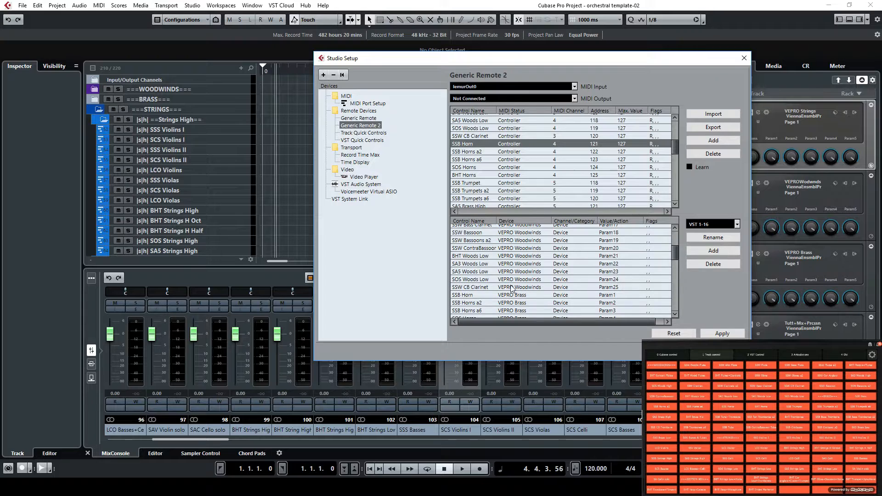
pyautogui.click(469, 296)
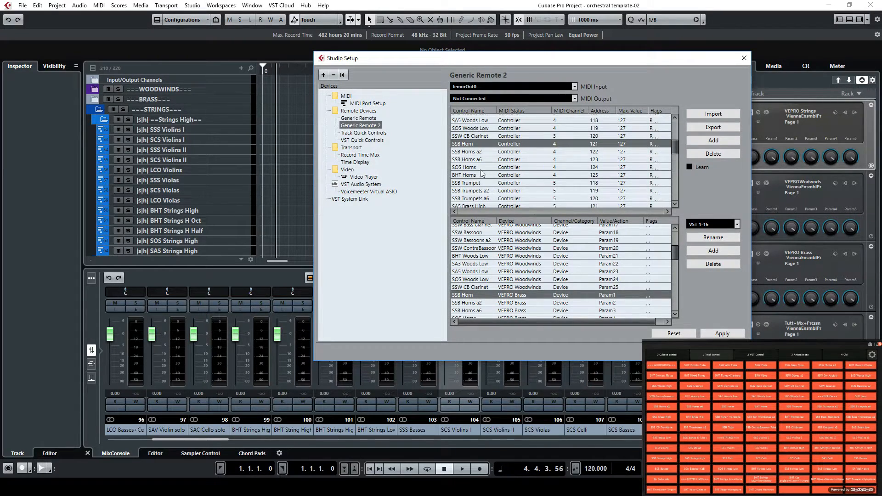
pyautogui.click(474, 129)
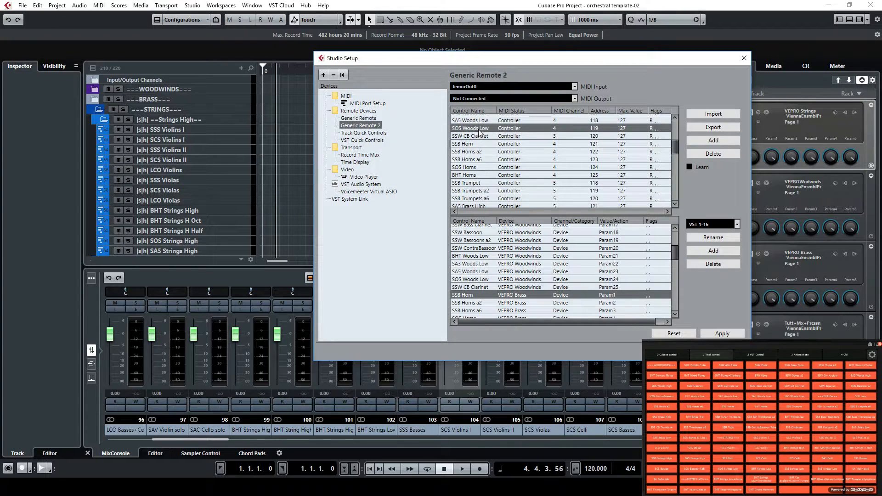
pyautogui.click(486, 279)
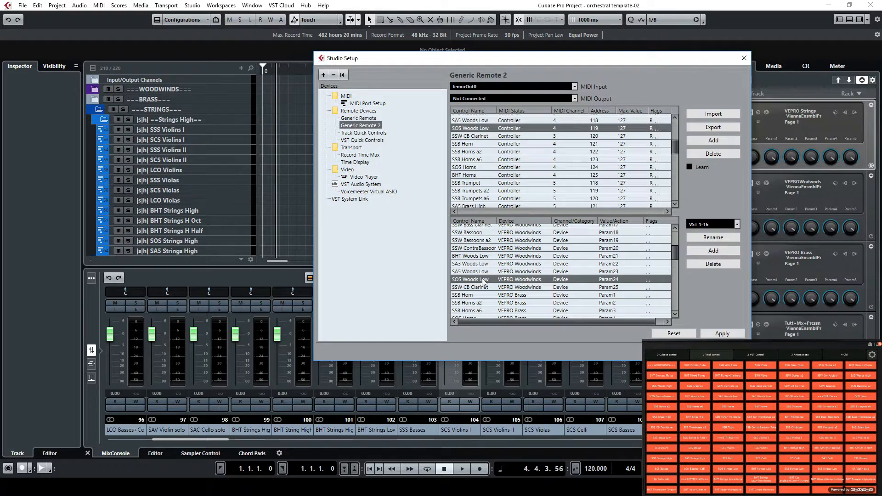
# Switch to Vienna Ensemble Pro Server, check the Woodwinds automation mapping, and return to Cubase after showing the Strings instance
pyautogui.click(391, 486)
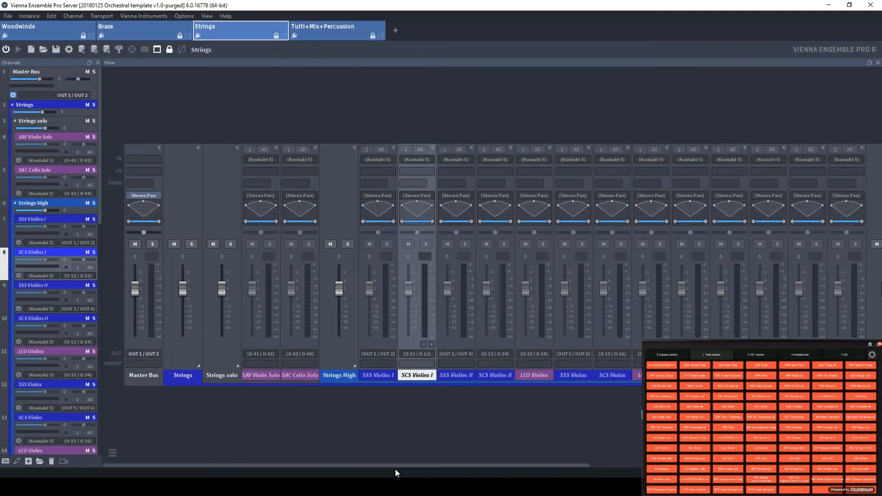
pyautogui.click(40, 35)
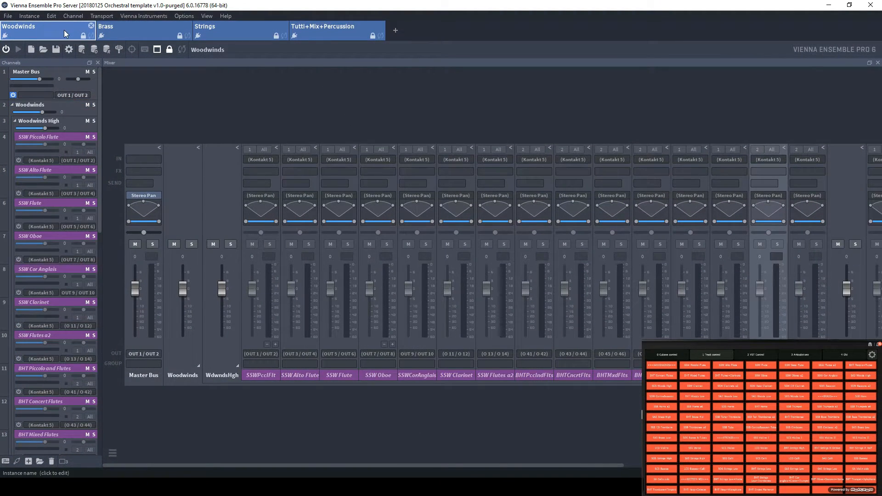
pyautogui.click(207, 16)
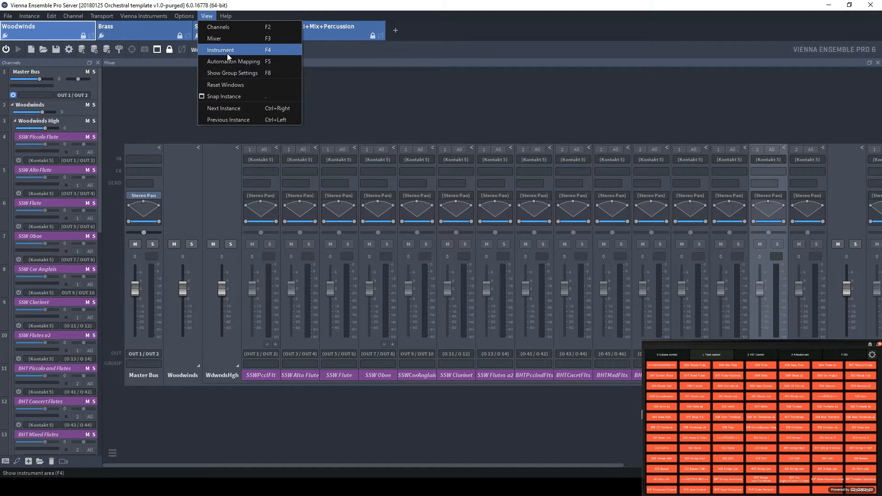
pyautogui.click(227, 59)
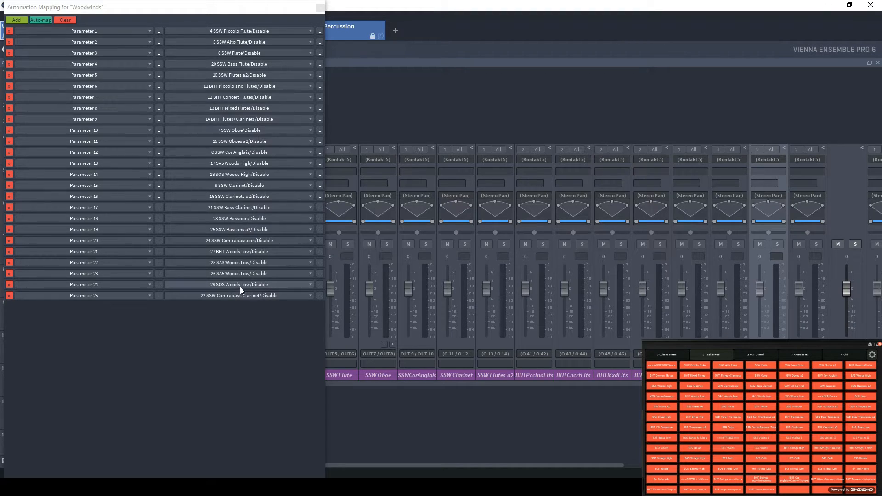
pyautogui.click(320, 8)
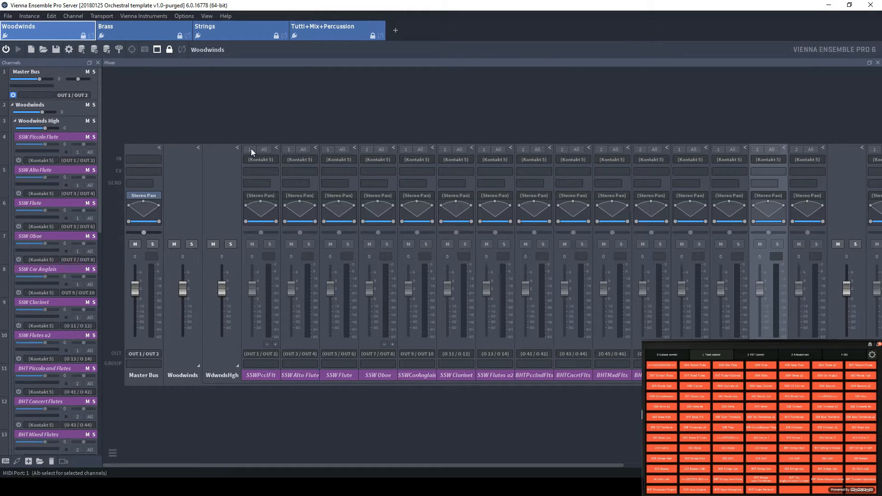
pyautogui.click(221, 31)
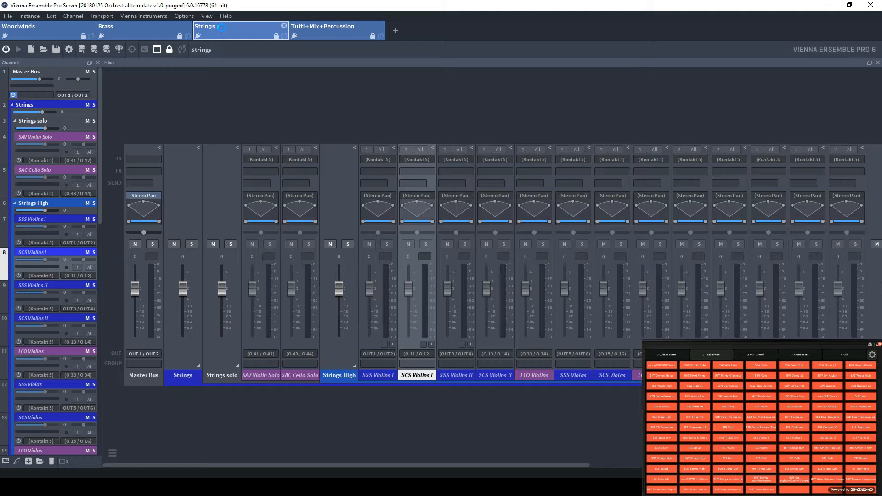
pyautogui.click(829, 6)
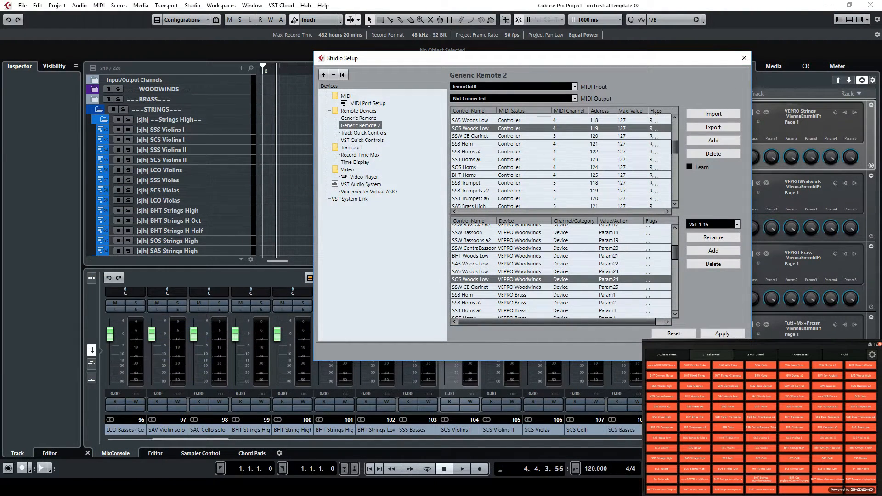
# Close Studio Setup and select the SCS Violins II and SSS Violins II tracks in turn to view their articulations in Lemur
pyautogui.press('Escape')
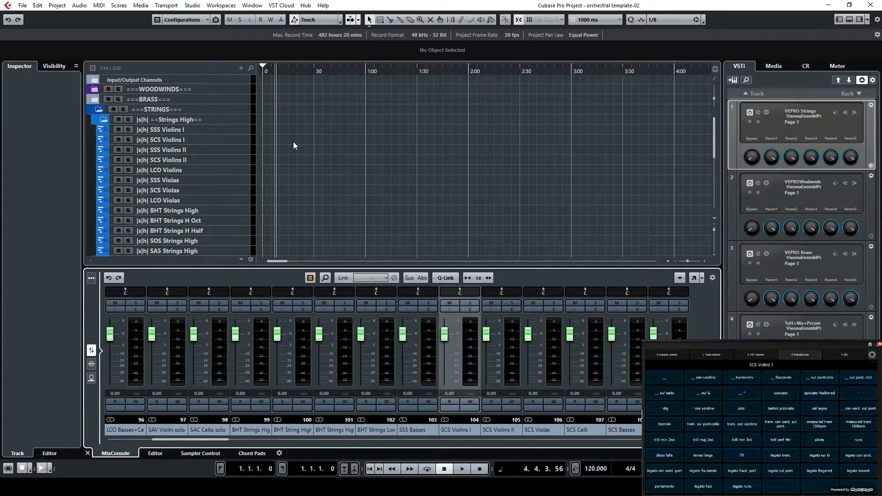
pyautogui.click(222, 159)
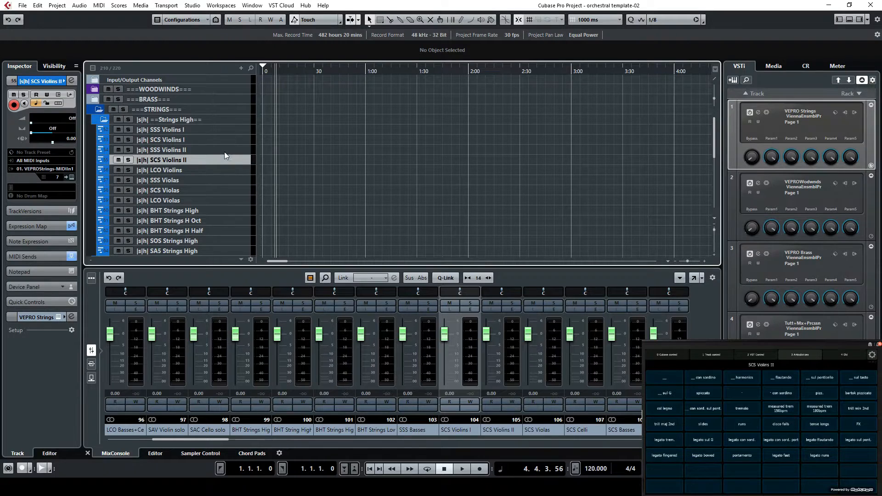
pyautogui.click(225, 150)
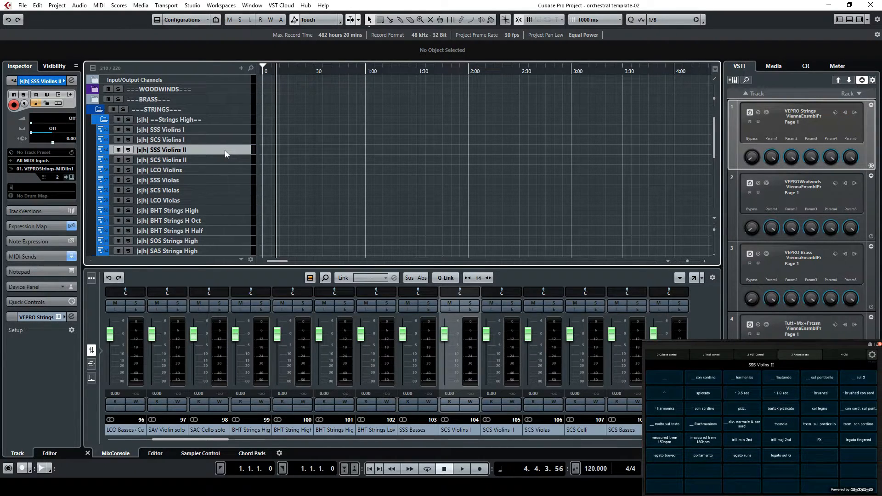
# Collapse the STRINGS folder, expand the WOODWINDS folder and select the SSW Piccolo Flute track
pyautogui.click(99, 109)
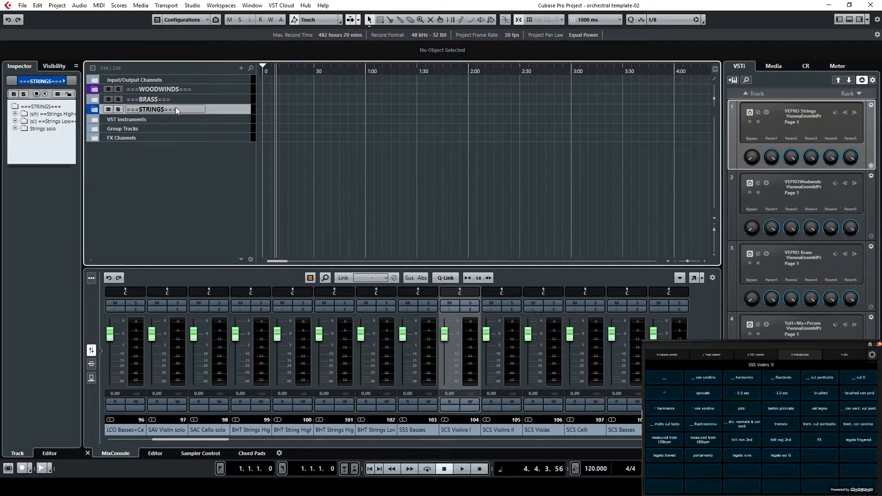
pyautogui.click(95, 90)
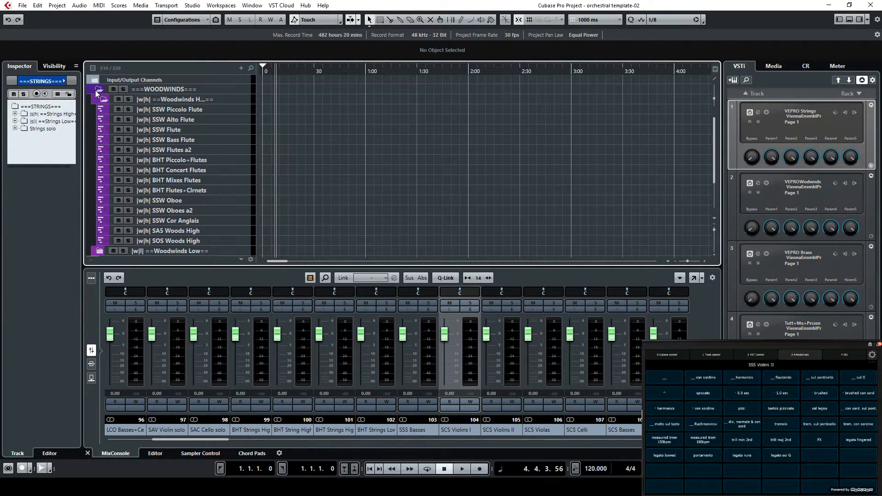
pyautogui.click(239, 113)
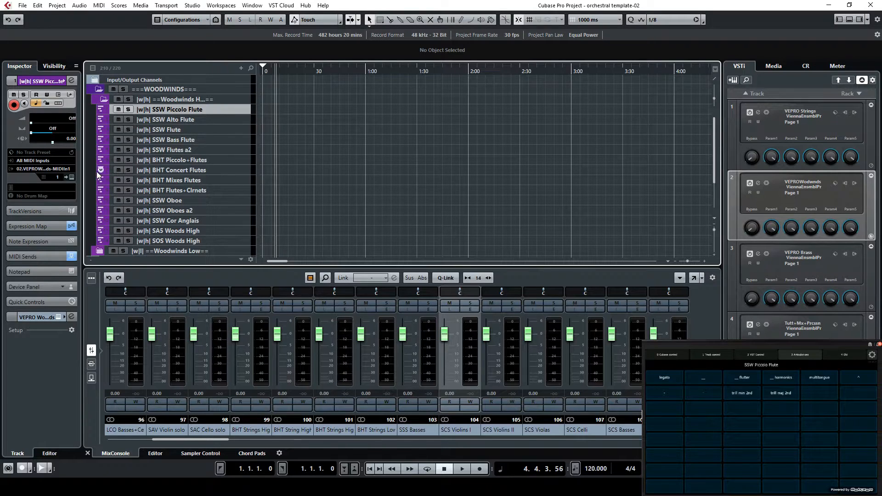
# Browse the expression maps available for the SSW Piccolo Flute track and open Expression Map Setup
pyautogui.click(31, 226)
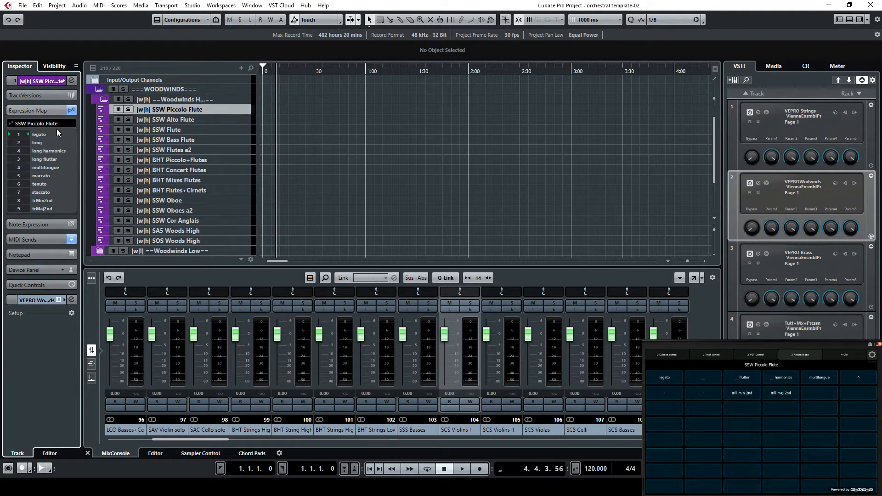
pyautogui.click(54, 125)
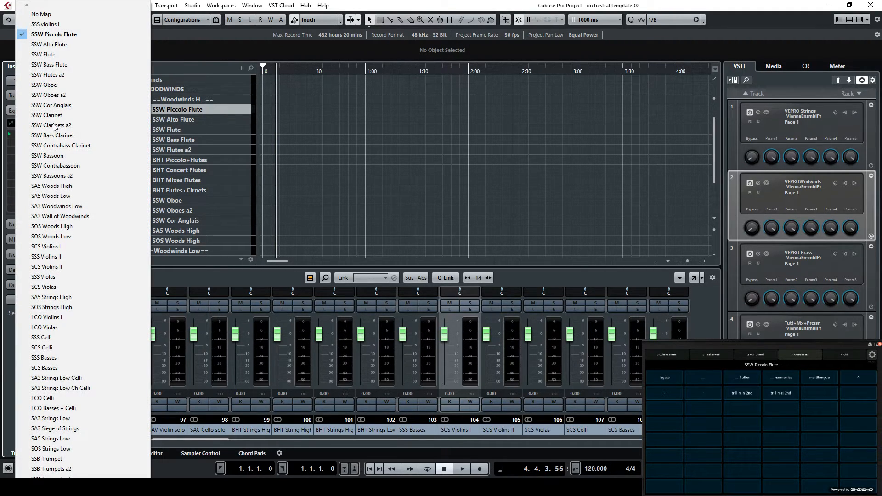
pyautogui.scroll(-4, 55, 230)
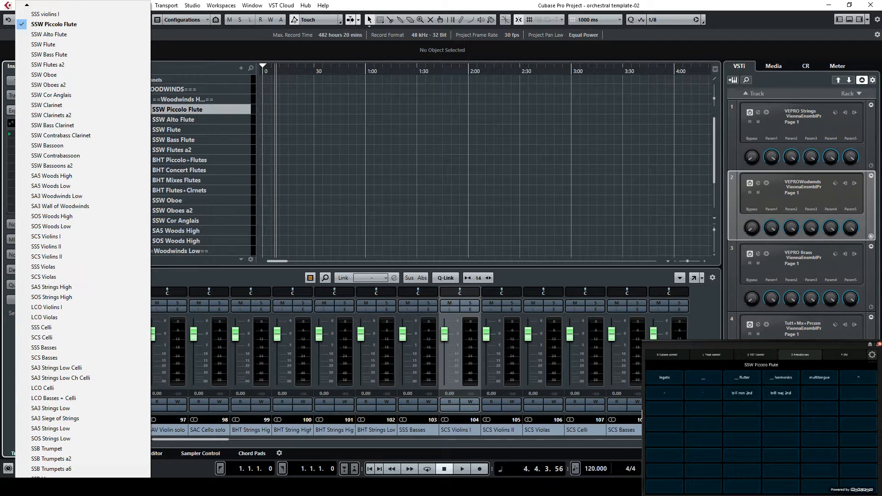
pyautogui.scroll(-5, 55, 230)
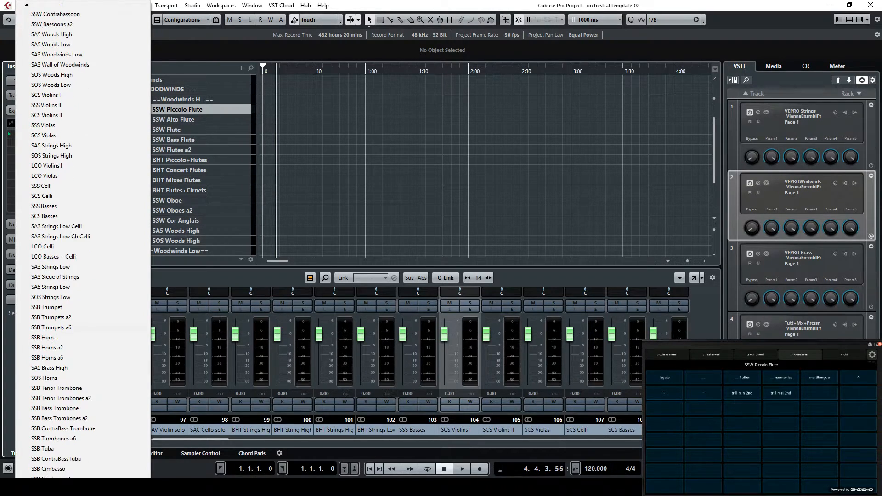
pyautogui.scroll(-5, 55, 230)
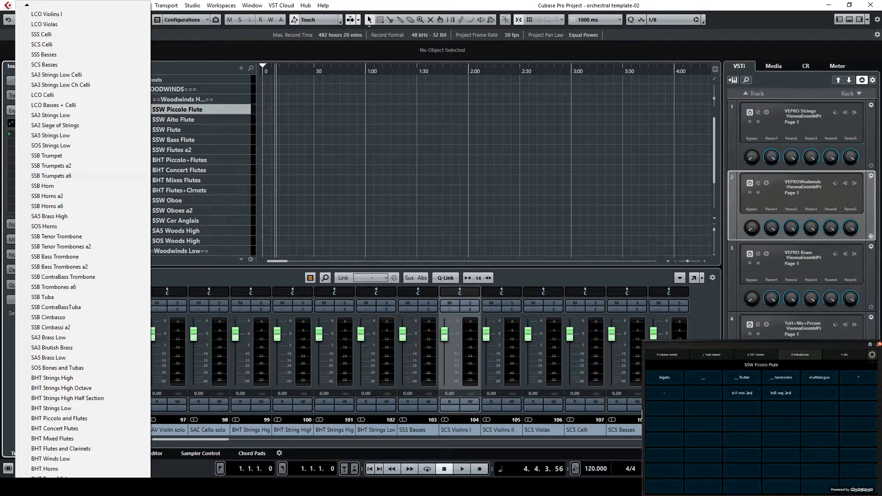
pyautogui.scroll(-1, 55, 229)
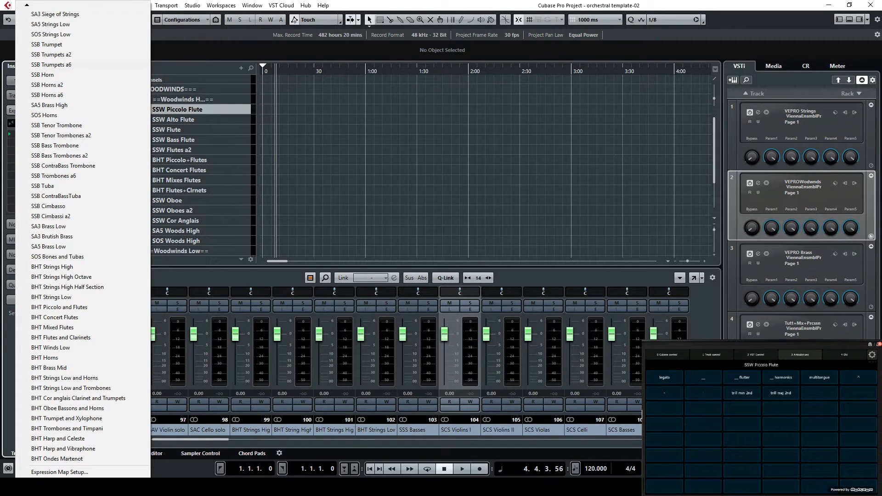
pyautogui.click(69, 473)
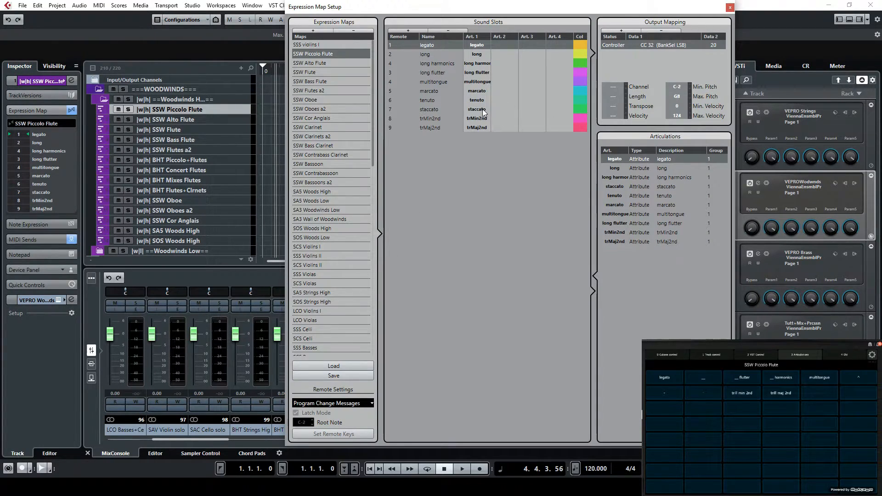
# Check the output mapping of the long, long harmonics, long flutter and multitongue sound slots, and close Expression Map Setup
pyautogui.moveTo(372, 87); pyautogui.dragTo(362, 42)
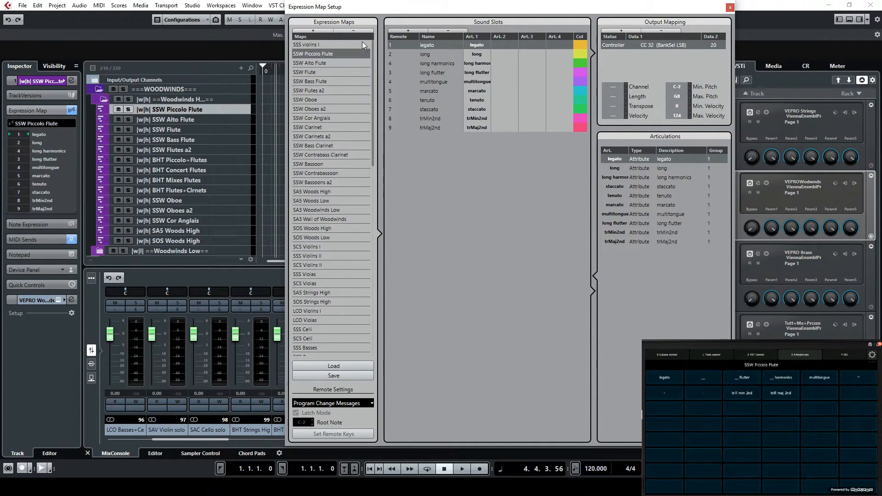
pyautogui.click(432, 54)
pyautogui.click(439, 63)
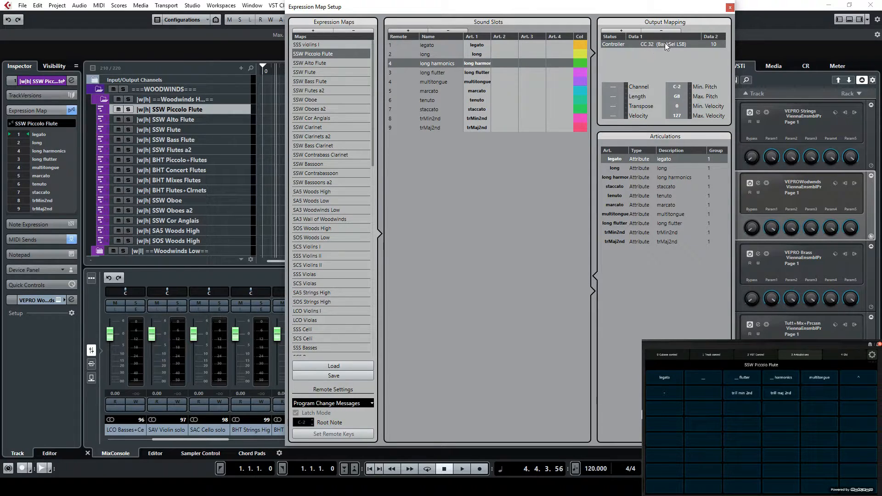
pyautogui.click(437, 73)
pyautogui.click(438, 81)
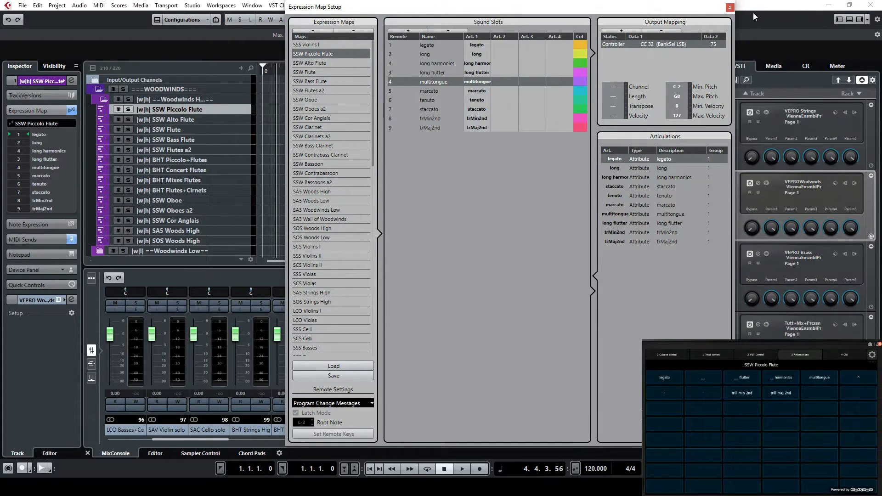
pyautogui.click(731, 8)
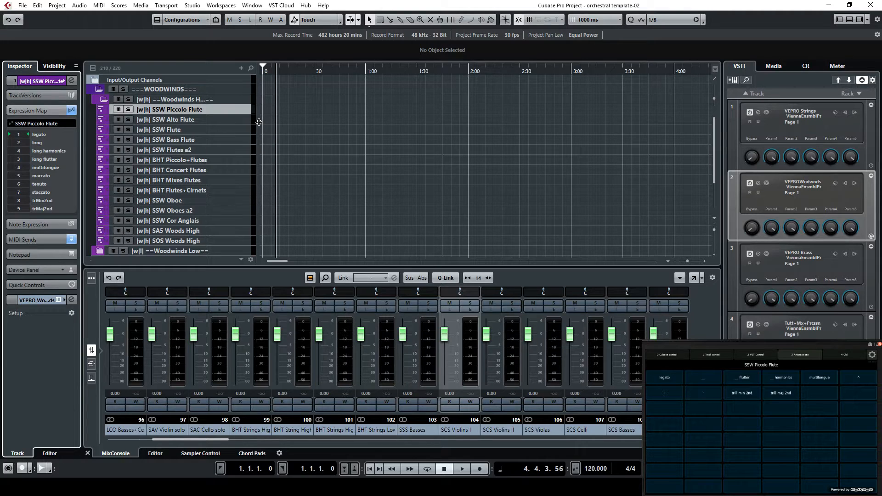
# Open Studio Setup and examine the Track Selection control and its Midi Mixer assignment under Generic Remote
pyautogui.click(196, 9)
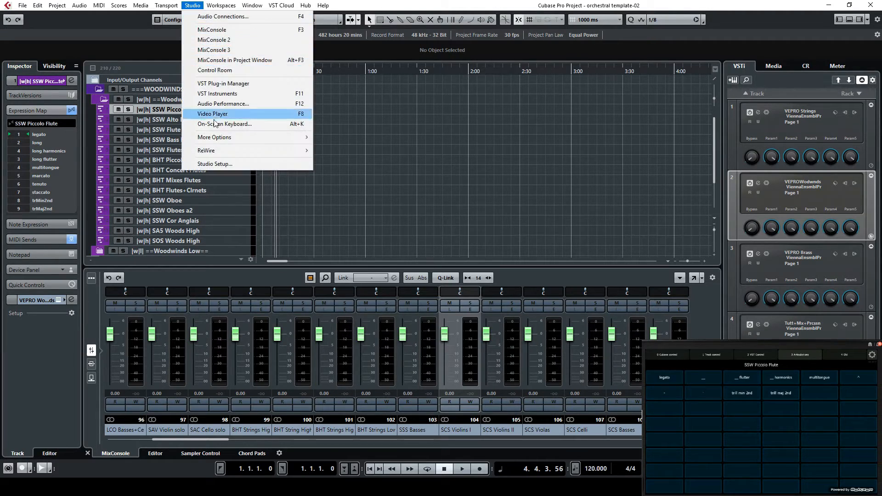
pyautogui.click(211, 164)
pyautogui.click(374, 119)
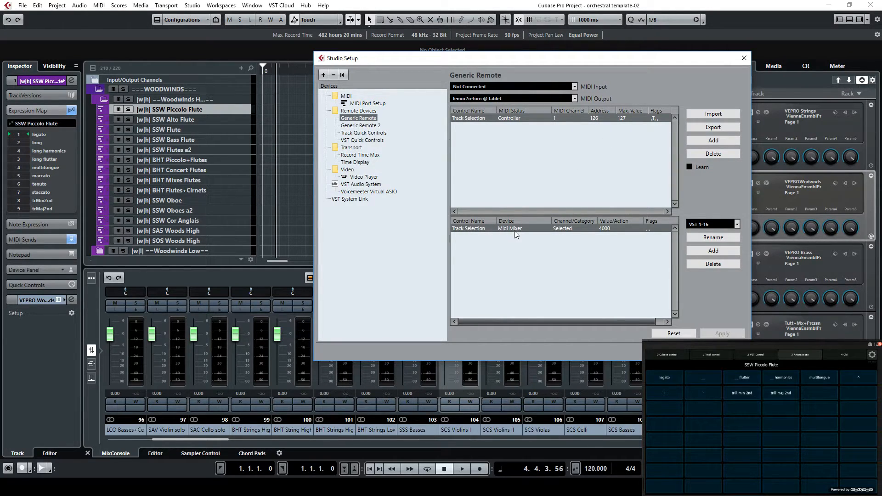
pyautogui.click(619, 232)
pyautogui.click(642, 263)
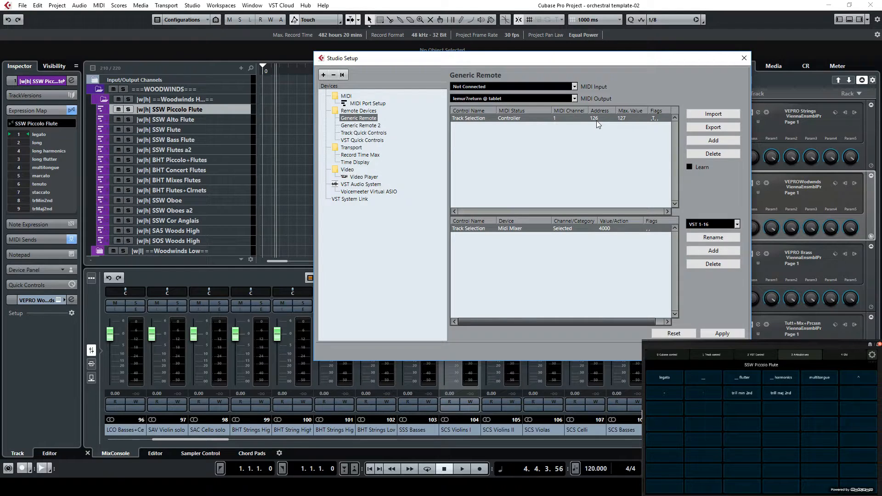
# Switch to the PowerPoint presentation and show the Changing Articulations slide
pyautogui.click(722, 351)
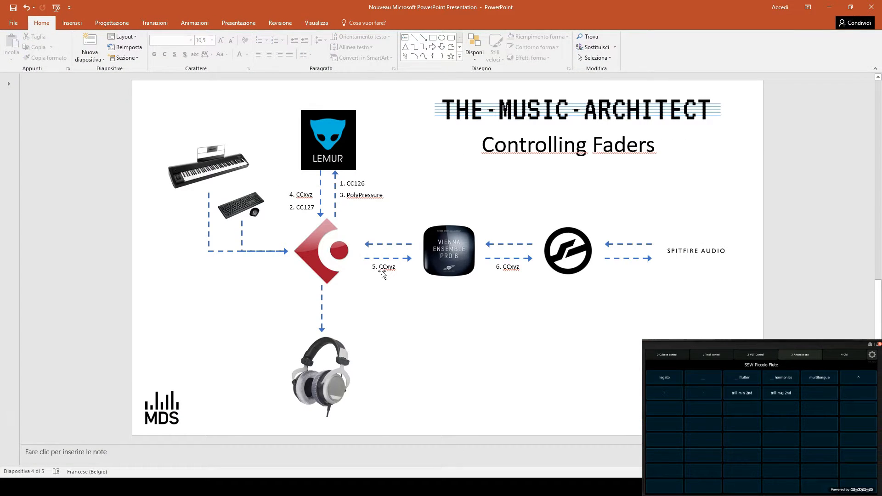
pyautogui.scroll(-1, 383, 272)
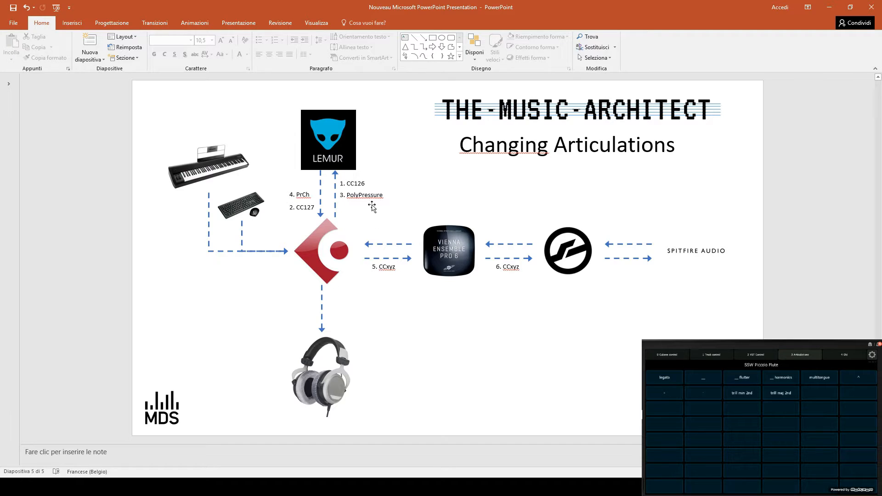
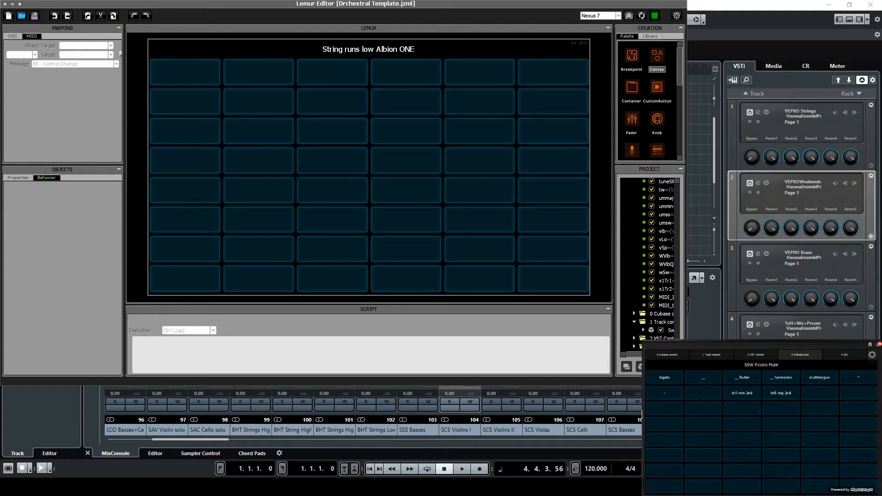
# Widen the Lemur Editor window and examine the ctlout arguments in the MIDI_trigger script
pyautogui.moveTo(690, 291); pyautogui.dragTo(661, 292)
pyautogui.scroll(5, 707, 327)
pyautogui.scroll(-5, 704, 331)
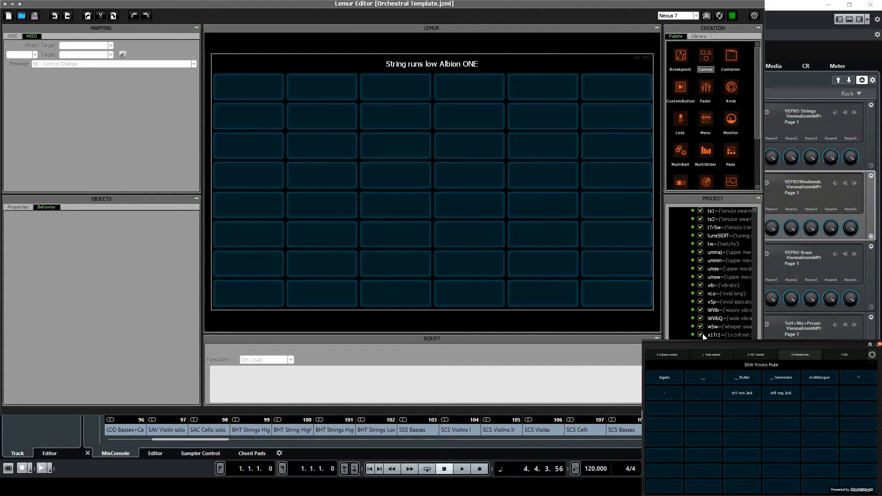
pyautogui.click(711, 360)
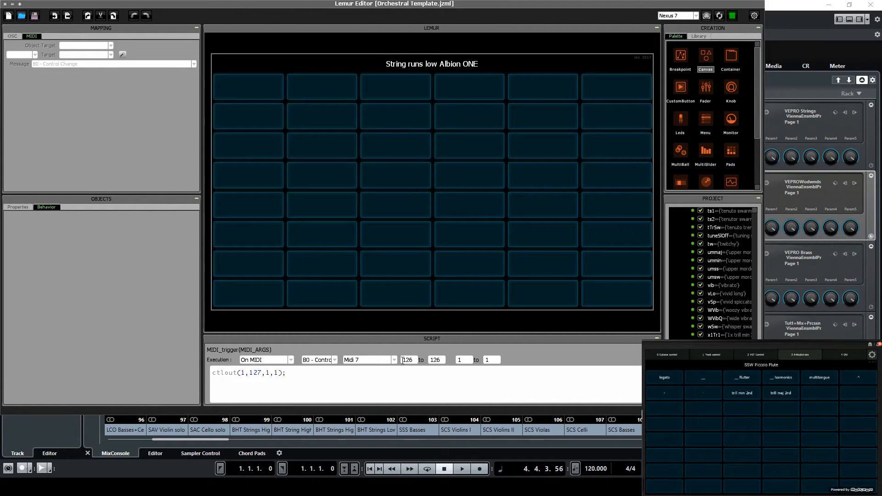
pyautogui.doubleClick(259, 373)
# Switch to Cubase, select the SSW Alto Flute track, and inspect and close the Transformer settings of its first MIDI send
pyautogui.click(796, 7)
pyautogui.click(238, 122)
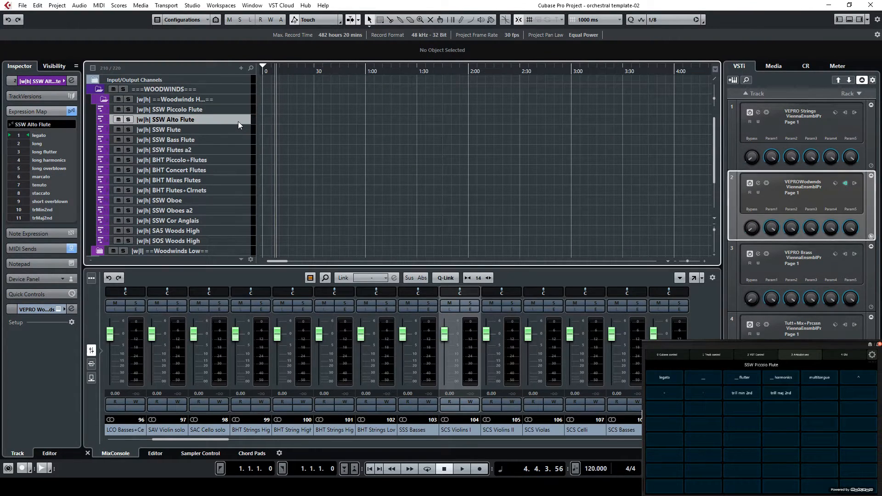
pyautogui.click(51, 111)
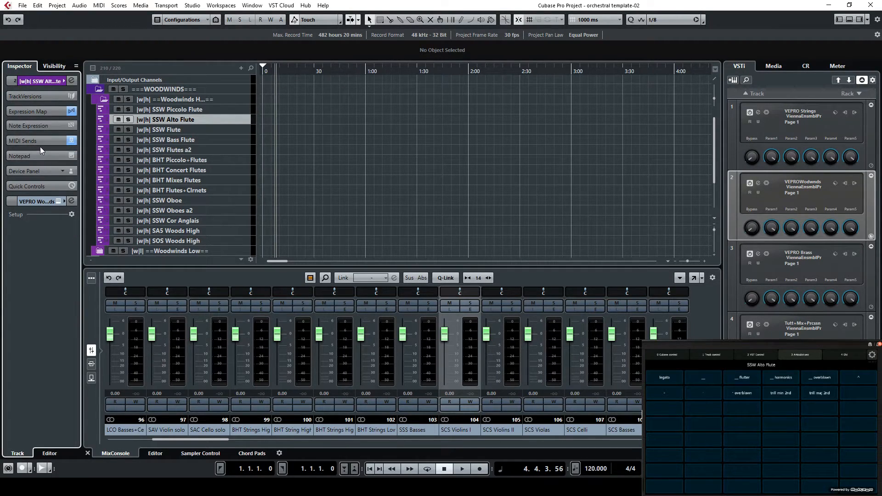
pyautogui.click(39, 142)
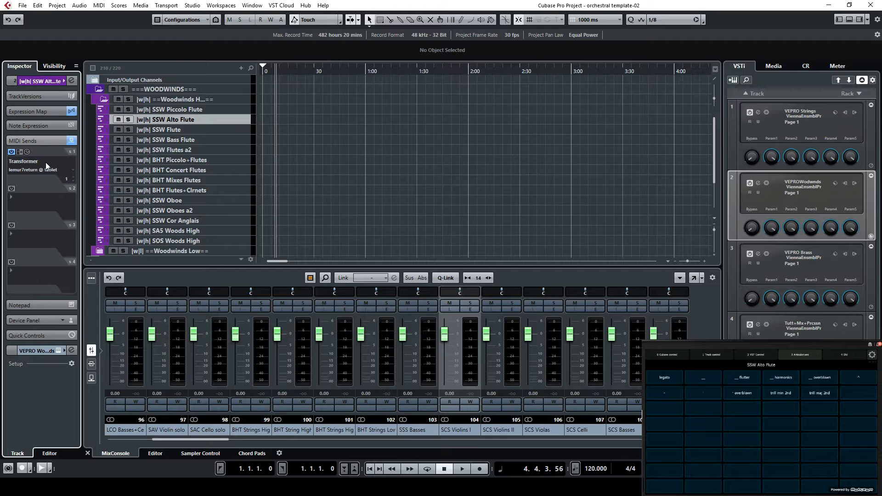
pyautogui.click(30, 152)
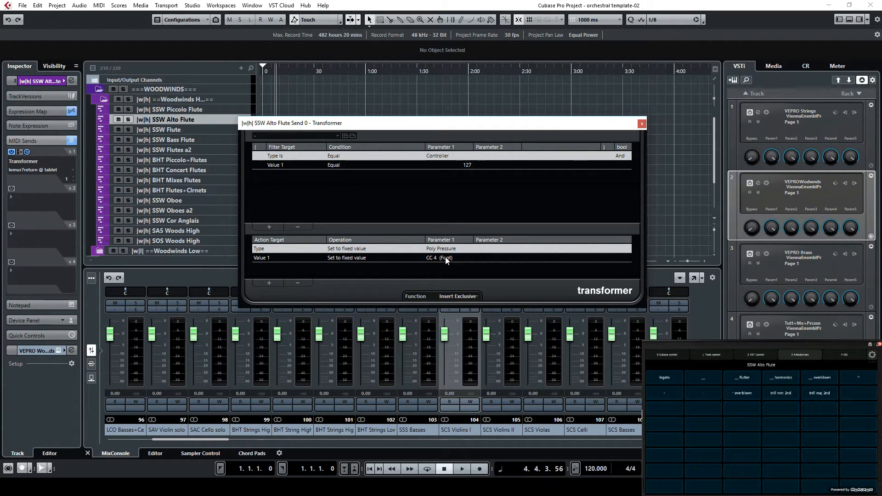
pyautogui.click(643, 123)
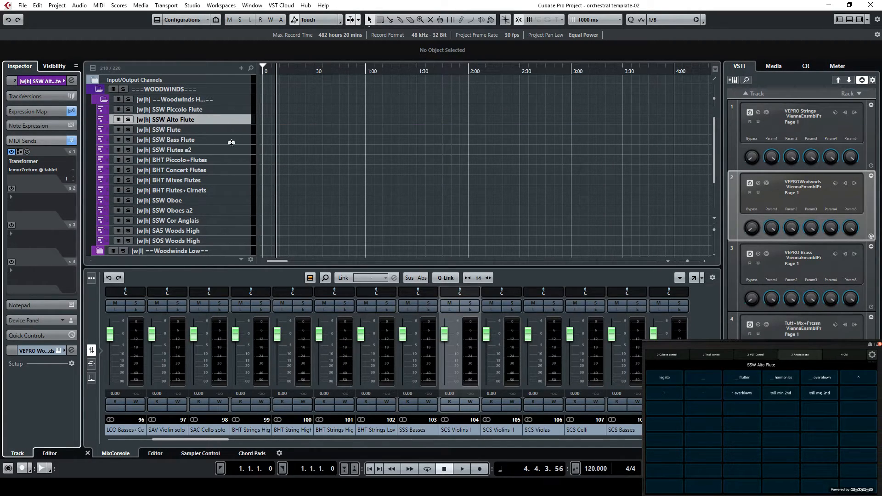
# Switch to the Lemur Editor, enlarge the script area and examine the chn<1 condition in the MIDI_IN script
pyautogui.scroll(-2, 220, 196)
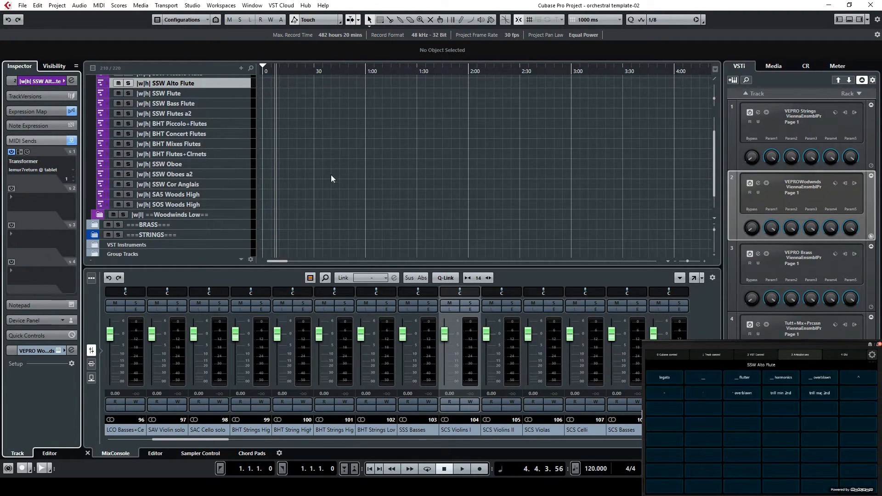
pyautogui.click(410, 487)
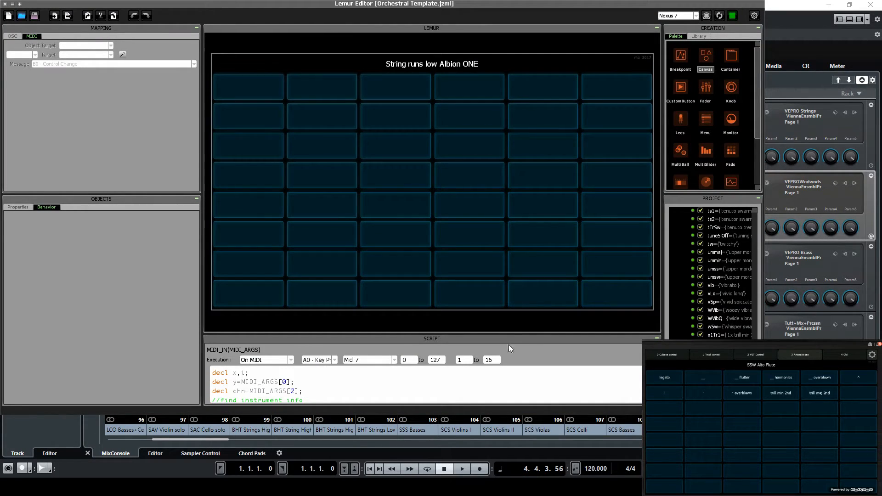
pyautogui.moveTo(491, 335); pyautogui.dragTo(488, 156)
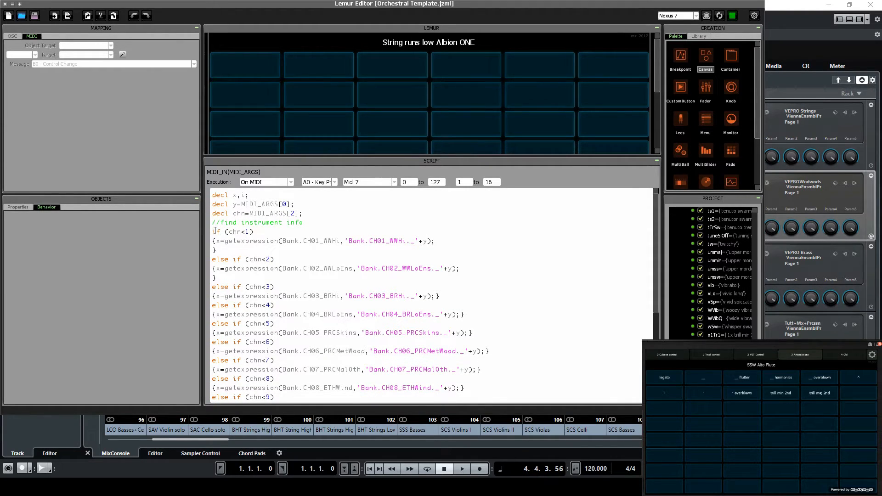
pyautogui.moveTo(213, 231); pyautogui.dragTo(260, 230)
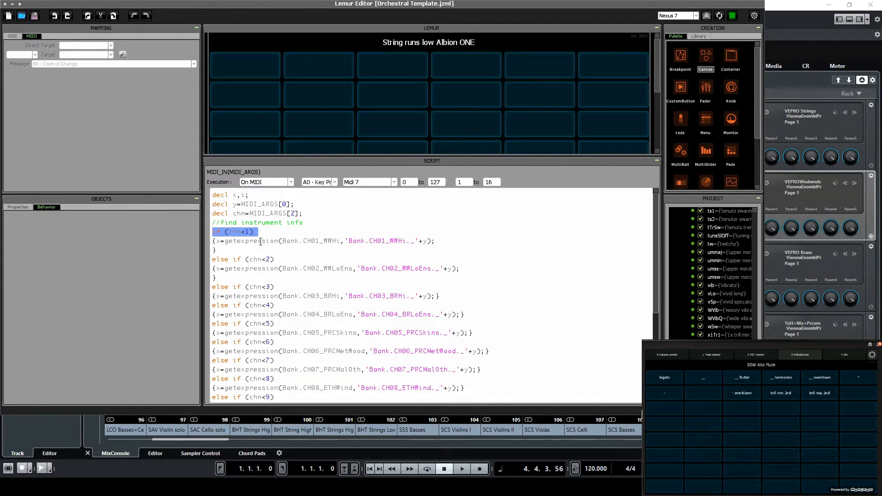
# Check the Alto Flute's MIDI send channel in Cubase and examine how the Lemur MIDI_IN script uses the y argument
pyautogui.click(793, 5)
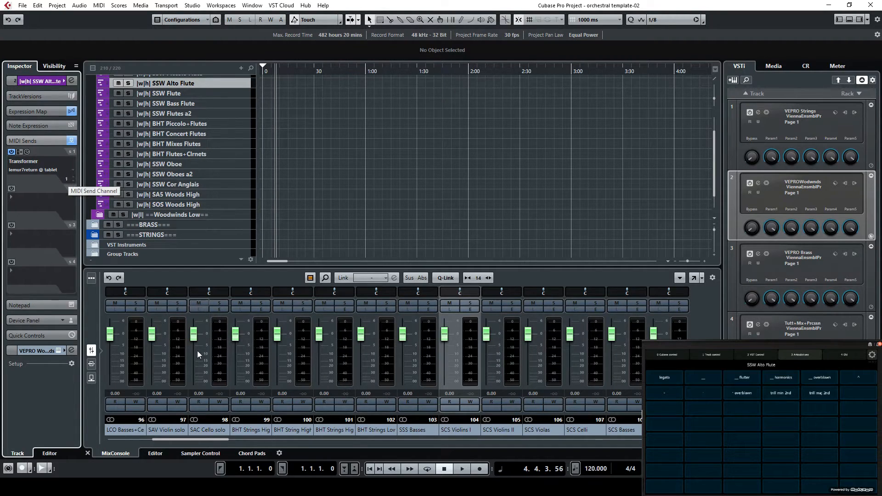
pyautogui.click(391, 487)
pyautogui.click(413, 249)
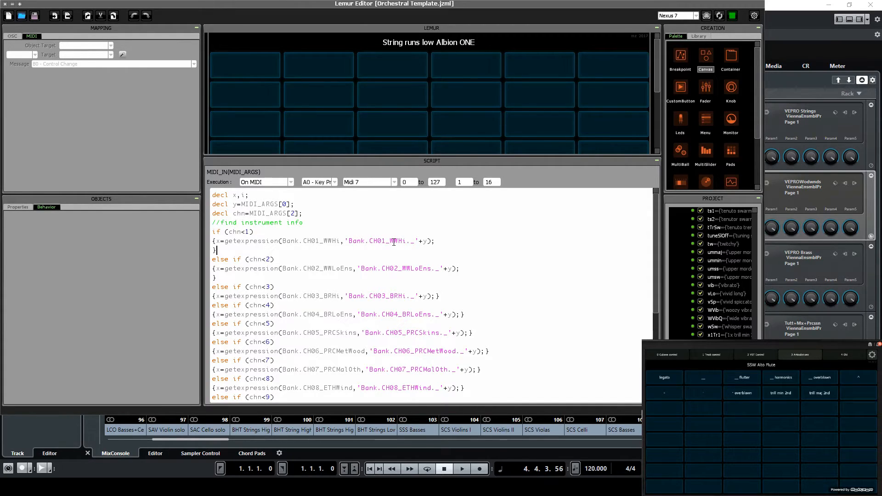
pyautogui.doubleClick(425, 241)
pyautogui.click(237, 204)
# Expand the Bank and CH01_WWHi containers under 3 Articulations in the Lemur project and open the _1 expression
pyautogui.scroll(-2, 687, 297)
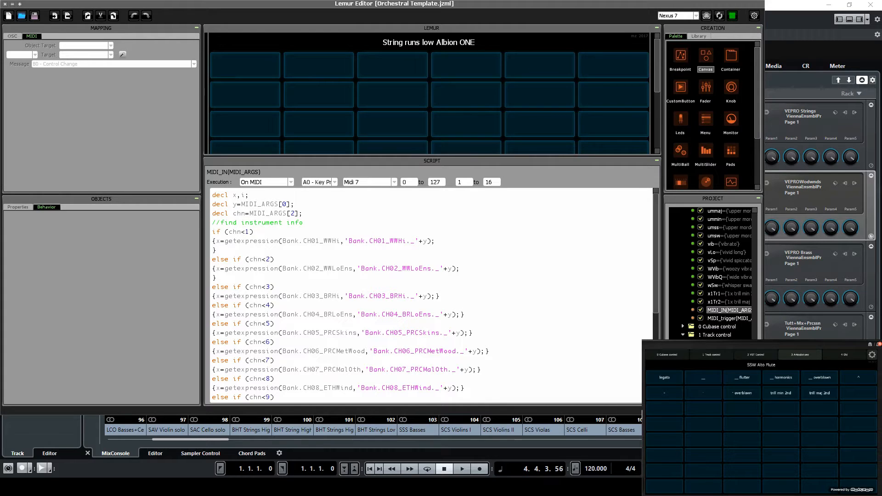
pyautogui.scroll(-2, 688, 337)
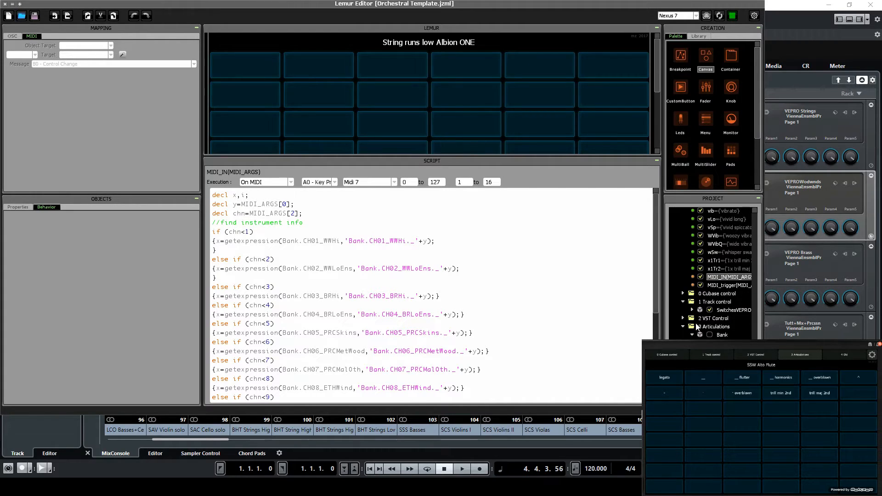
pyautogui.click(691, 335)
pyautogui.click(731, 294)
pyautogui.click(702, 293)
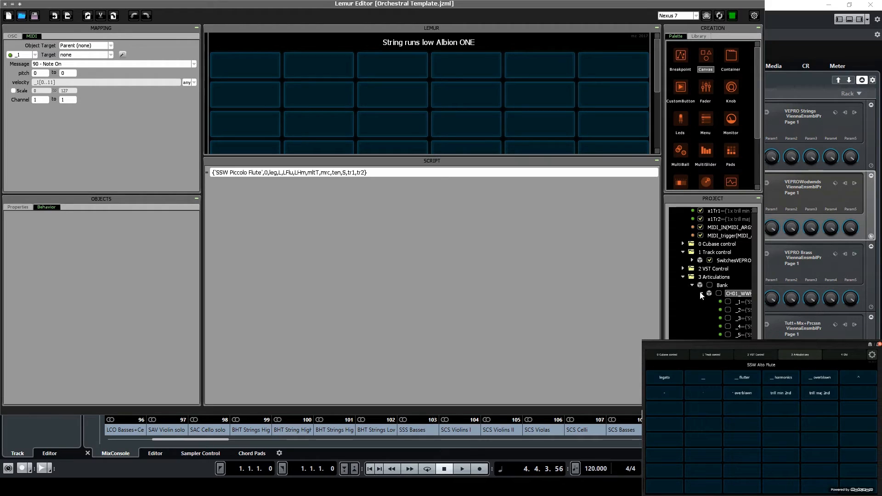
pyautogui.click(742, 301)
# Widen the project and script areas and examine the articulation list in the SSW Piccolo Flute expression
pyautogui.moveTo(663, 285); pyautogui.dragTo(515, 276)
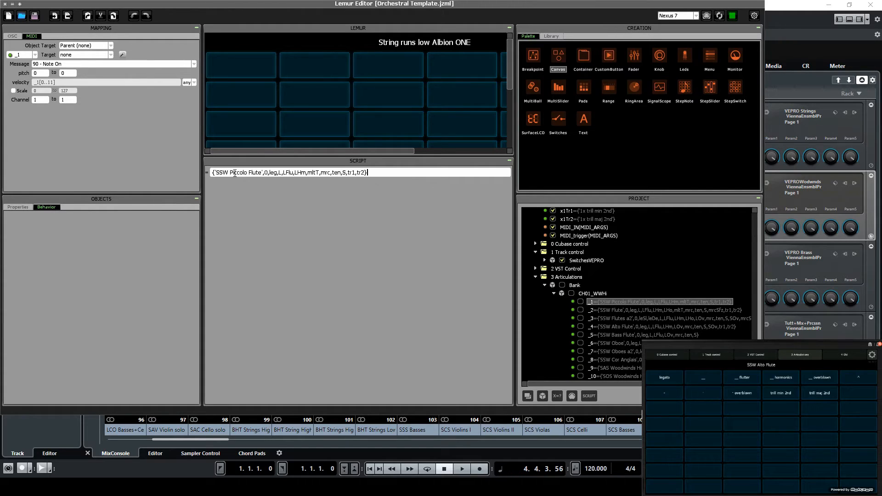
pyautogui.doubleClick(266, 173)
pyautogui.moveTo(272, 174); pyautogui.dragTo(365, 174)
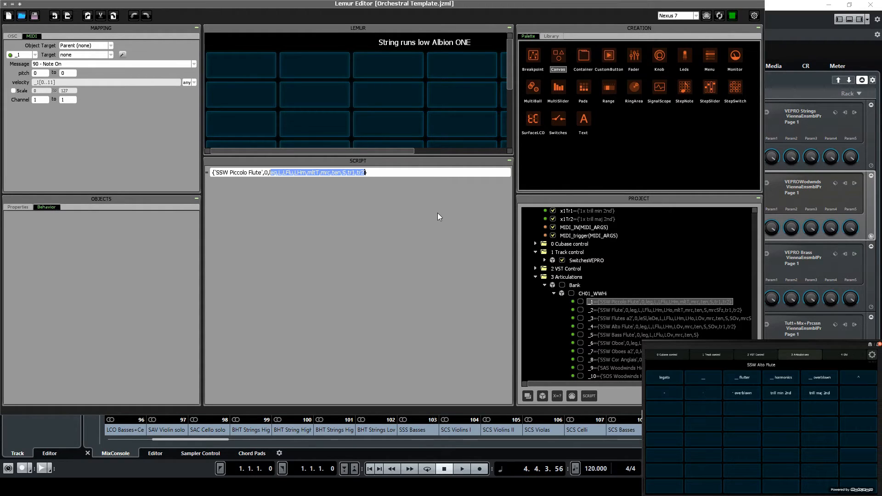
pyautogui.moveTo(203, 131); pyautogui.dragTo(110, 129)
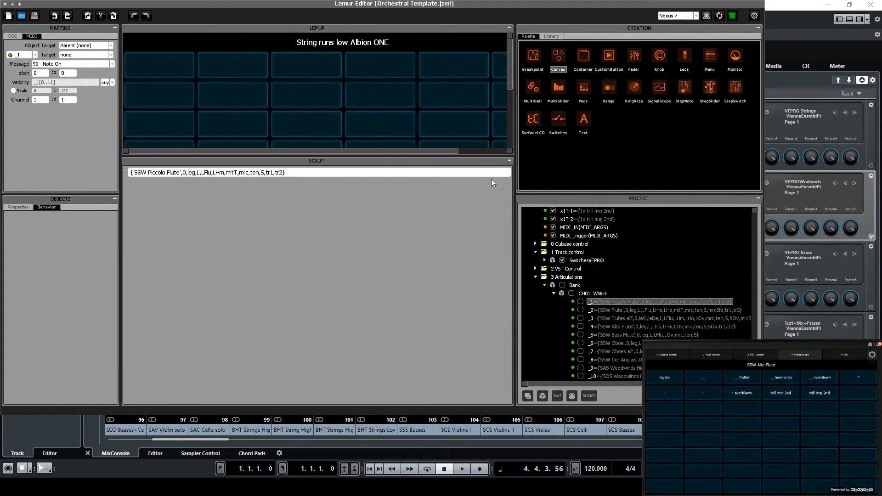
pyautogui.moveTo(514, 158); pyautogui.dragTo(532, 307)
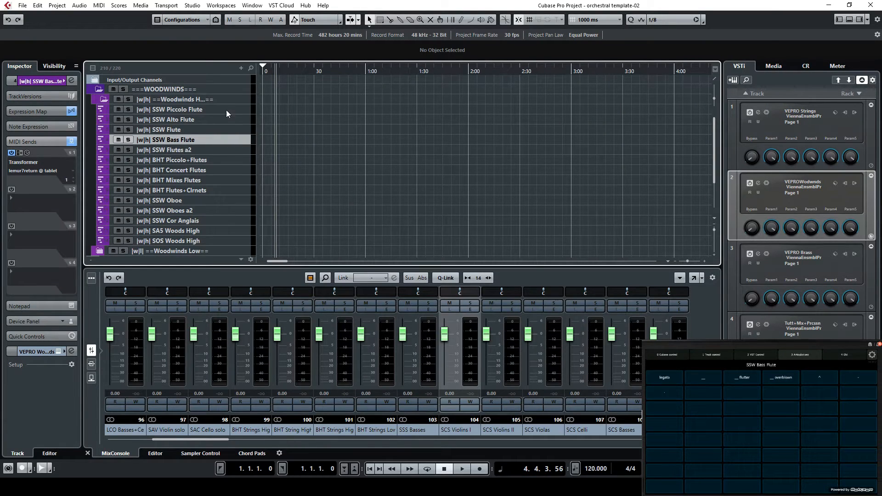
# Select the SSW Piccolo Flute, SSW Alto Flute, SAS Woods High and SOS Woods High tracks in Cubase to compare their Lemur controls
pyautogui.click(227, 111)
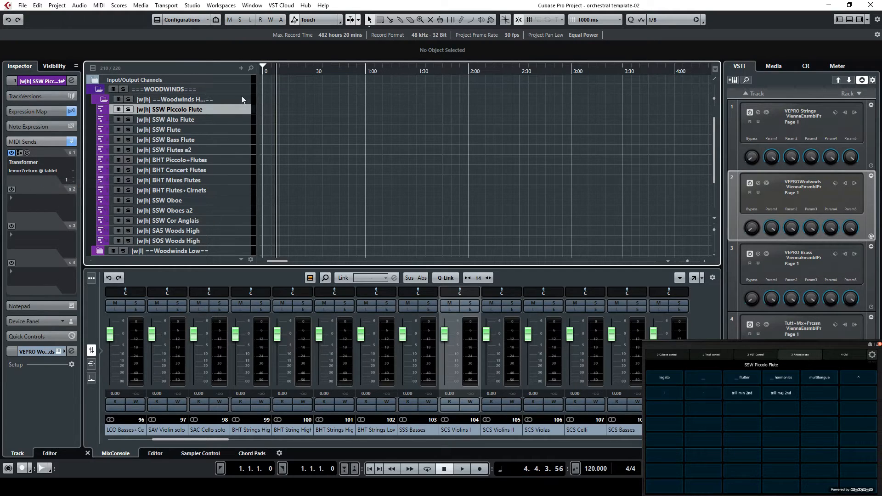
pyautogui.click(240, 119)
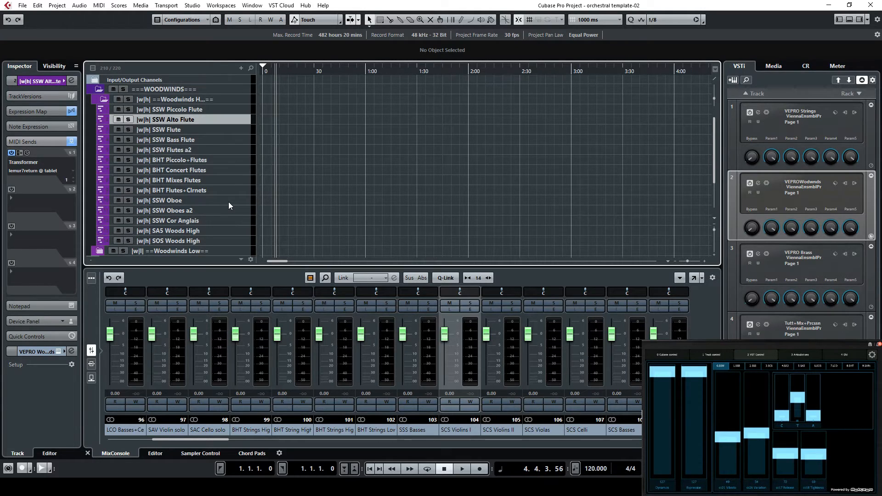
pyautogui.click(222, 230)
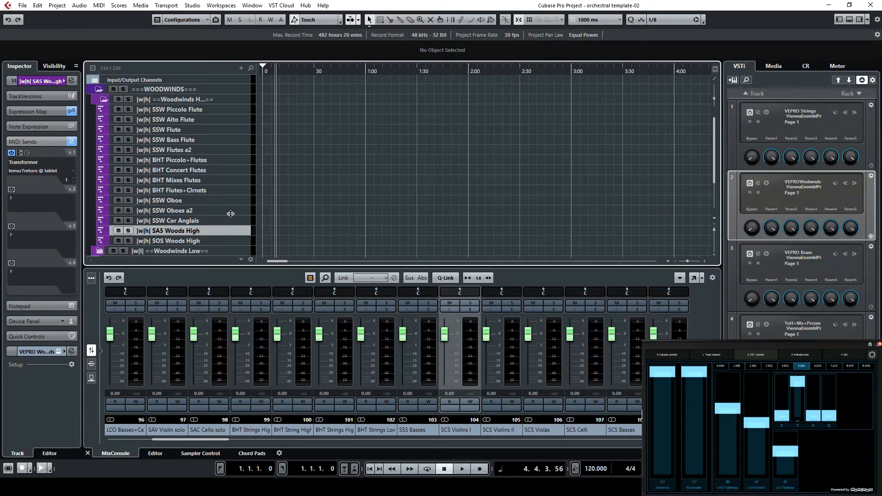
pyautogui.click(234, 241)
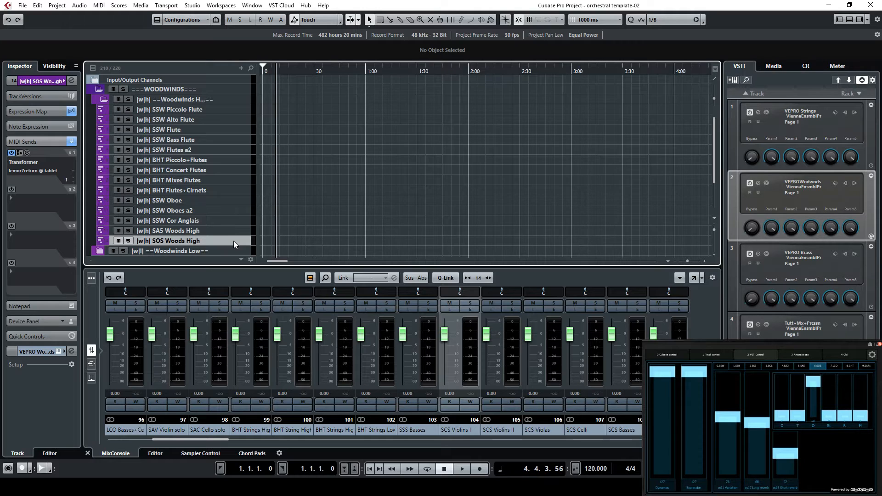
pyautogui.scroll(-3, 266, 236)
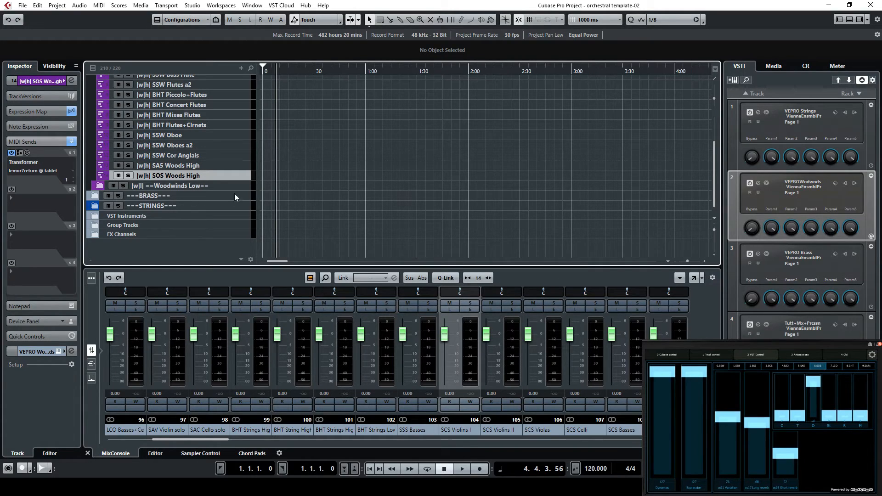
pyautogui.scroll(3, 167, 205)
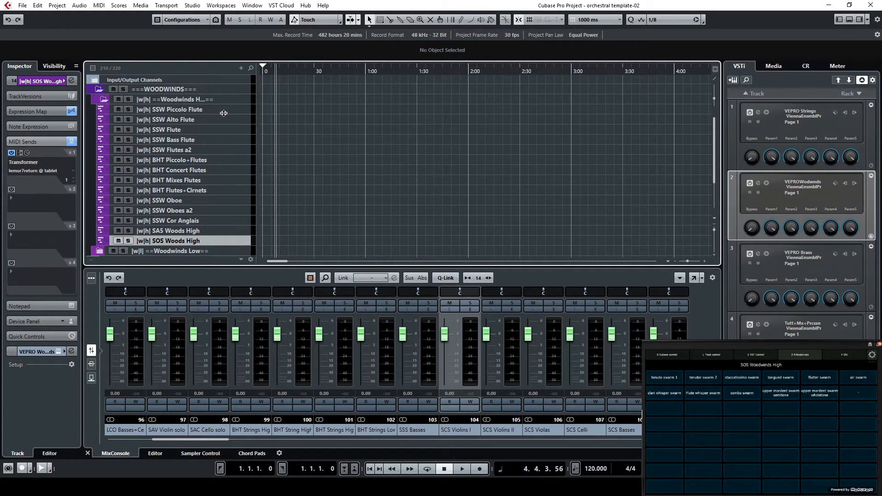
# Record a MIDI part about 12 seconds long on the SSW Piccolo Flute track from the project start
pyautogui.click(238, 109)
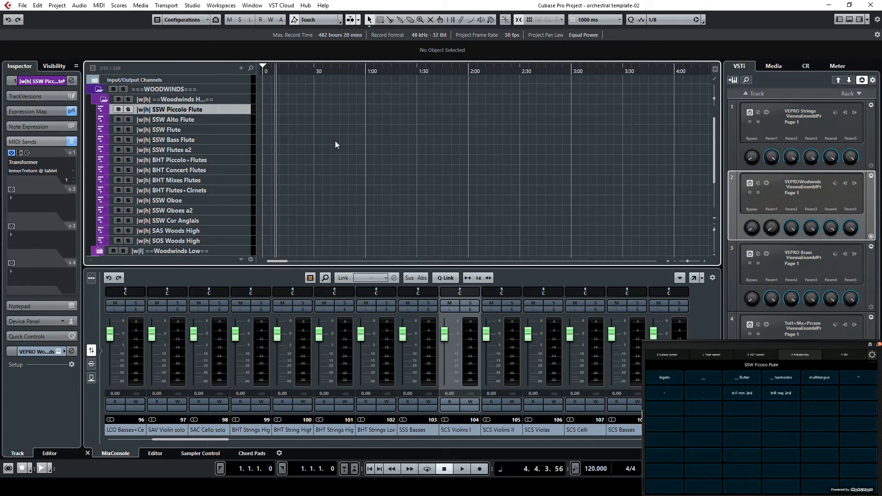
pyautogui.click(444, 469)
pyautogui.click(372, 468)
pyautogui.click(479, 469)
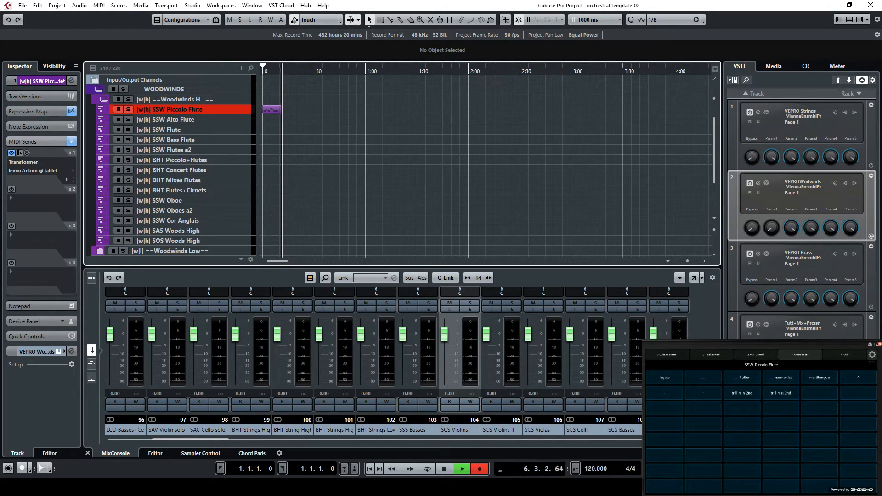
pyautogui.press('space')
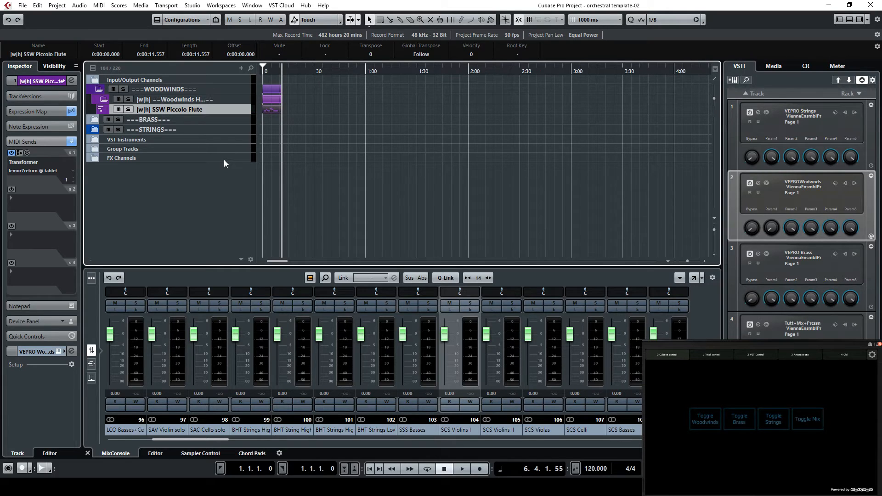
# Expand the STRINGS folder and record a MIDI part about 19 seconds long on SCS Violins I from the project start
pyautogui.click(93, 131)
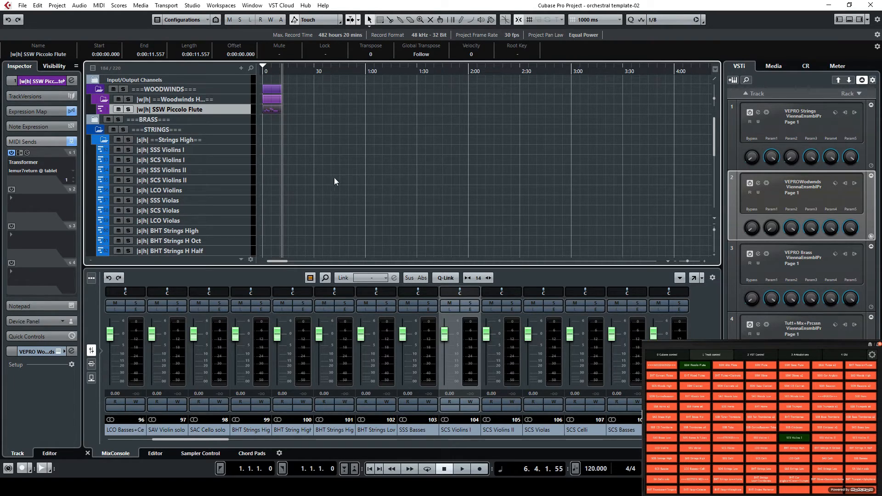
pyautogui.click(233, 158)
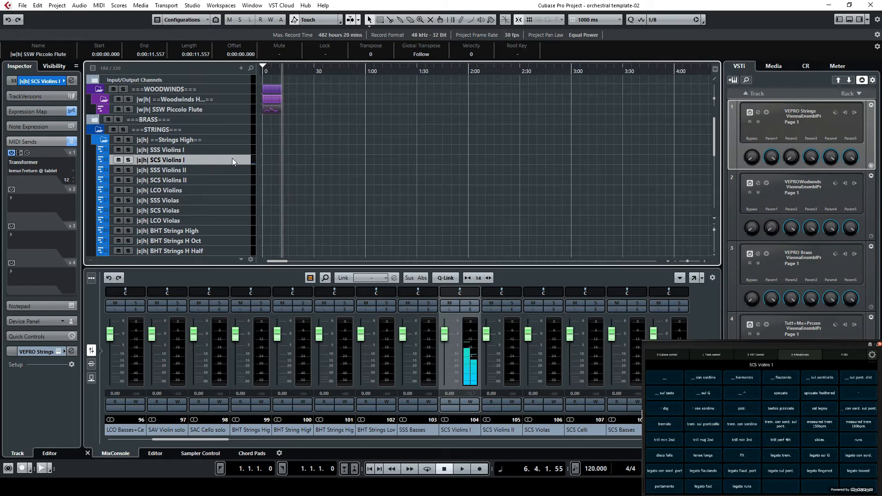
pyautogui.click(368, 469)
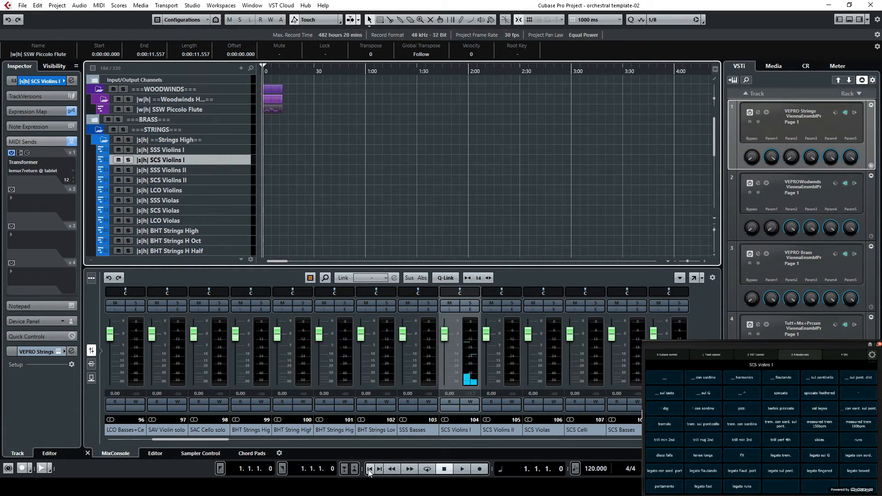
pyautogui.click(479, 472)
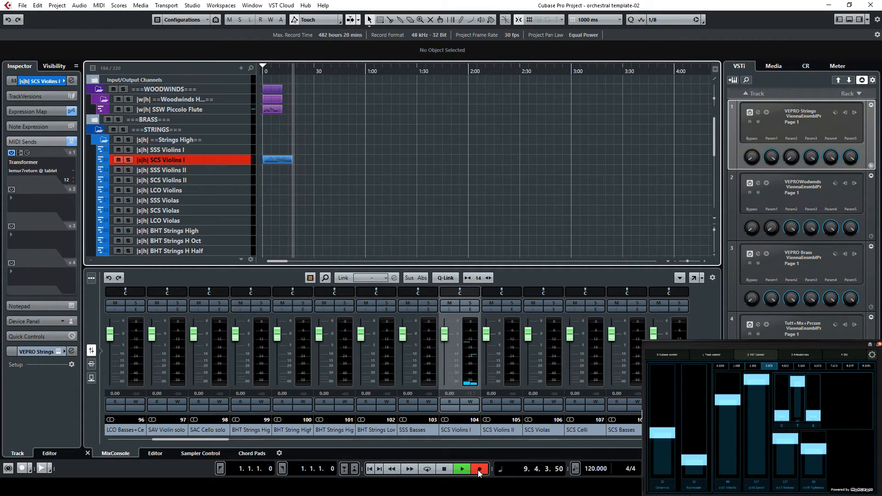
pyautogui.click(445, 471)
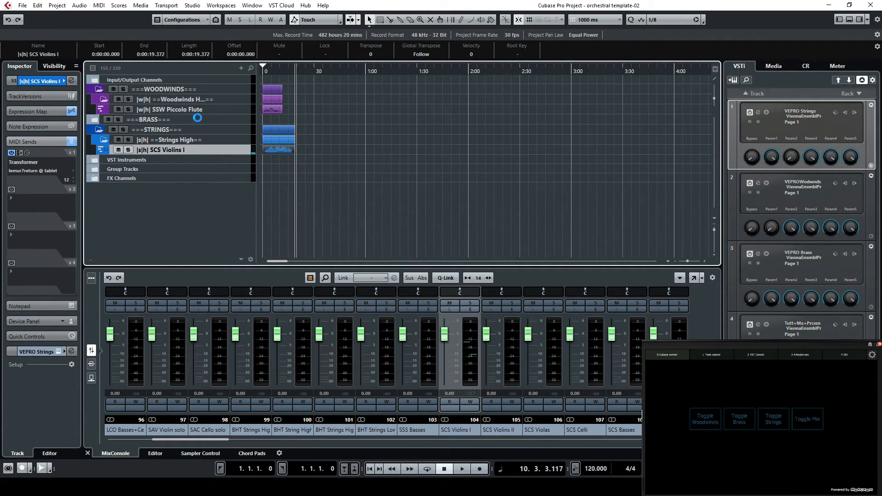
# Select the BRASS folder track and expand it to show its high and low brass instruments
pyautogui.click(221, 120)
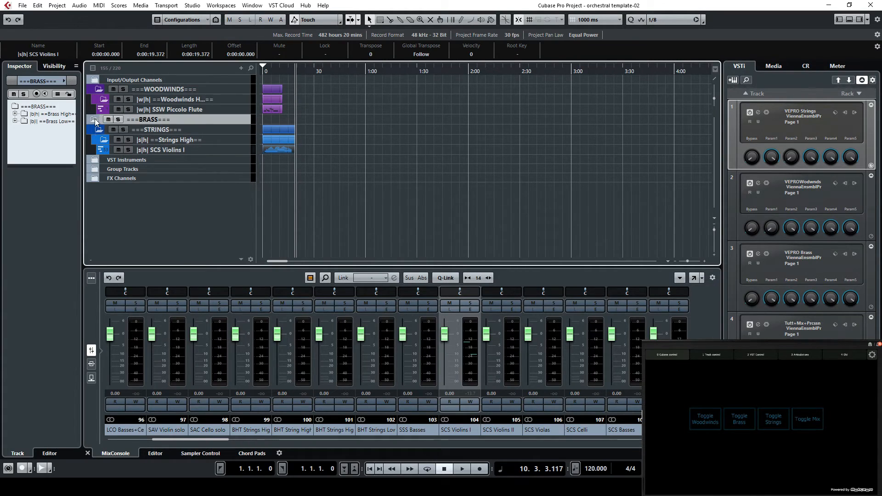
pyautogui.click(96, 121)
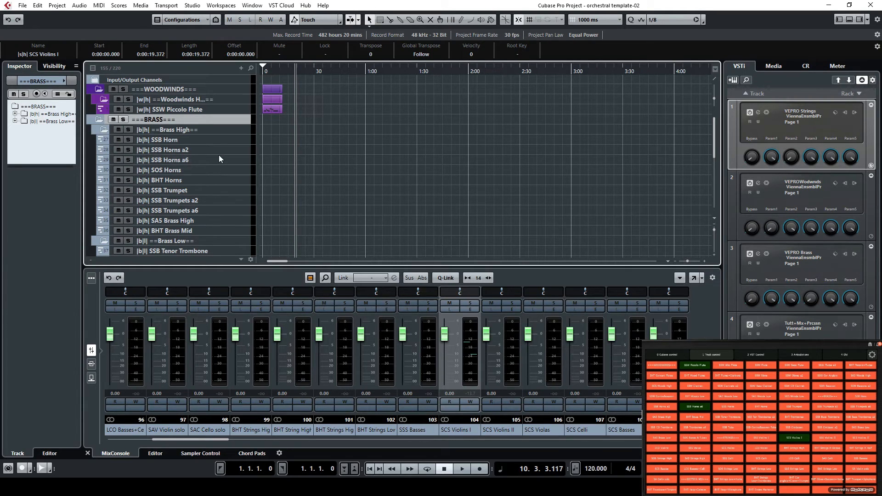
pyautogui.press('super+x')
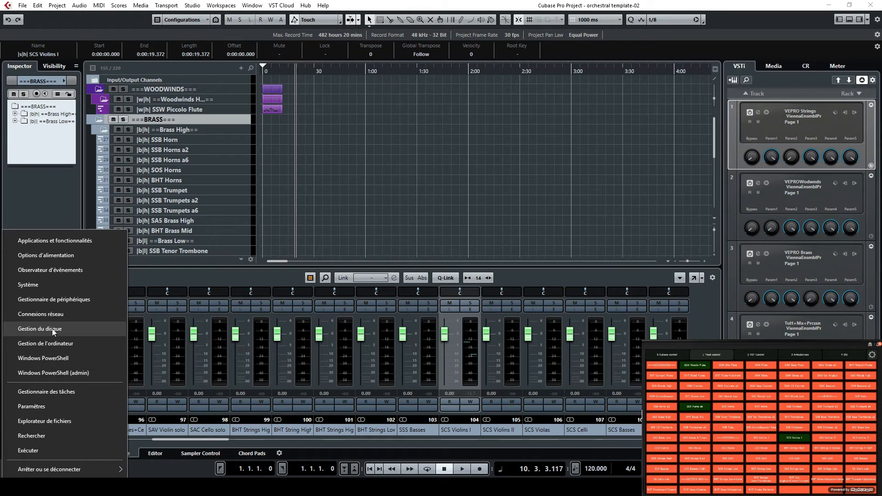
pyautogui.click(54, 301)
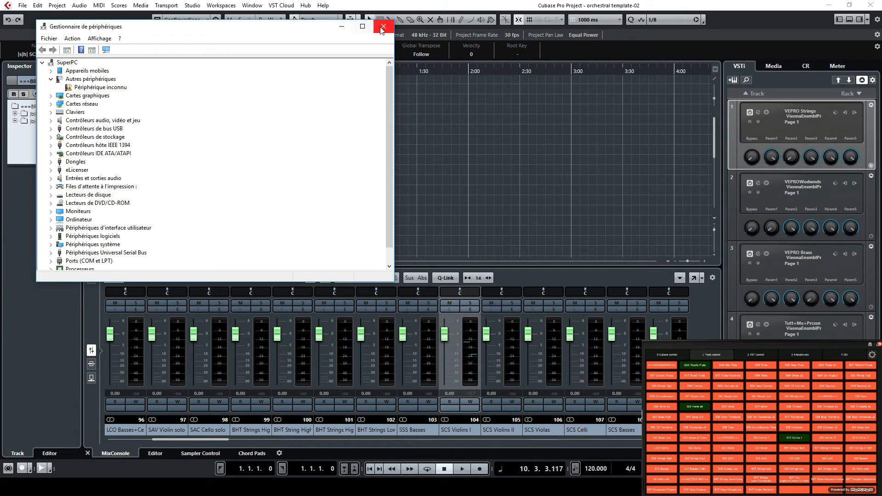
pyautogui.click(382, 27)
# Open the Windows Task Manager to check the computer's memory performance, and return to Cubase
pyautogui.press('super+x')
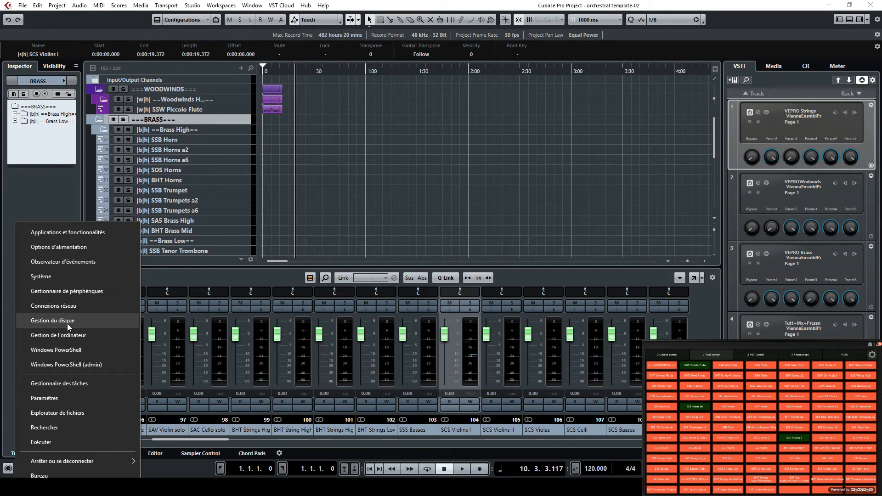
pyautogui.click(59, 383)
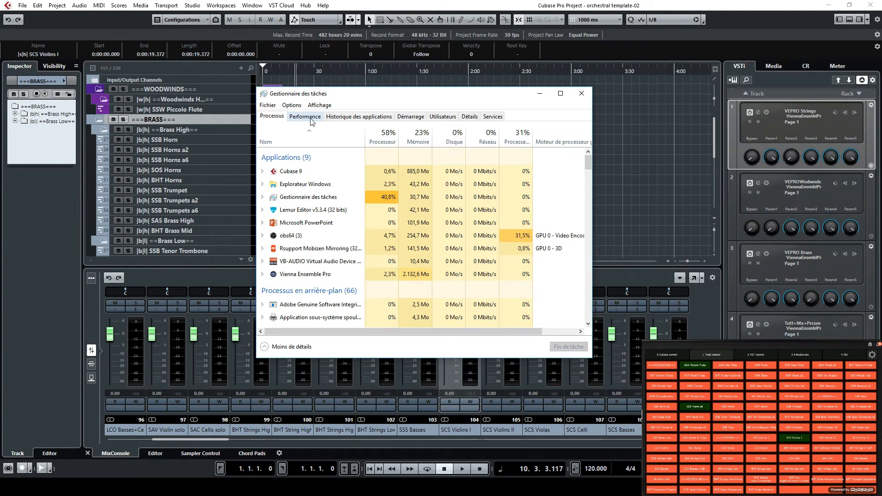
pyautogui.click(310, 118)
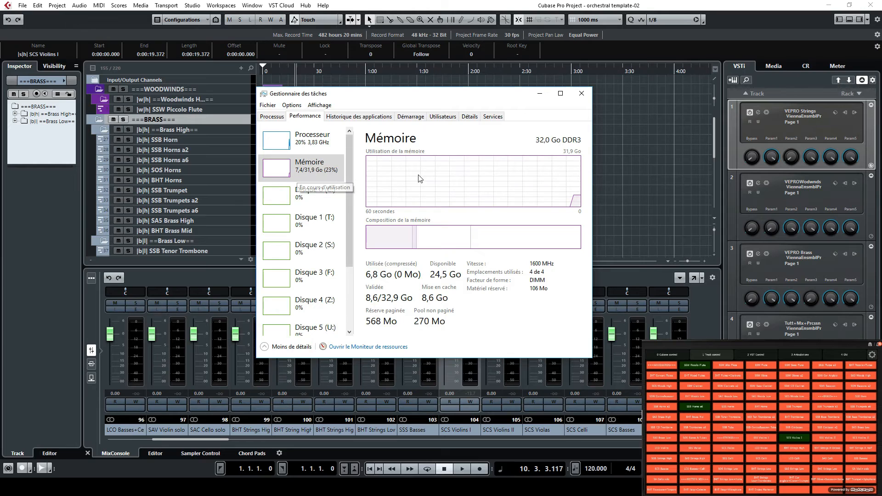
pyautogui.click(499, 6)
# Record a MIDI part about 17 seconds long on the SSB Horns a6 track from the project start
pyautogui.click(229, 159)
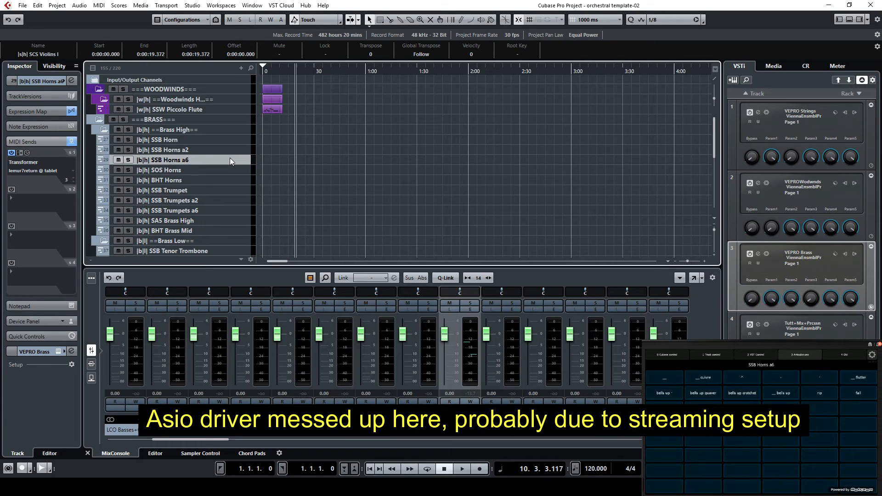
pyautogui.click(445, 469)
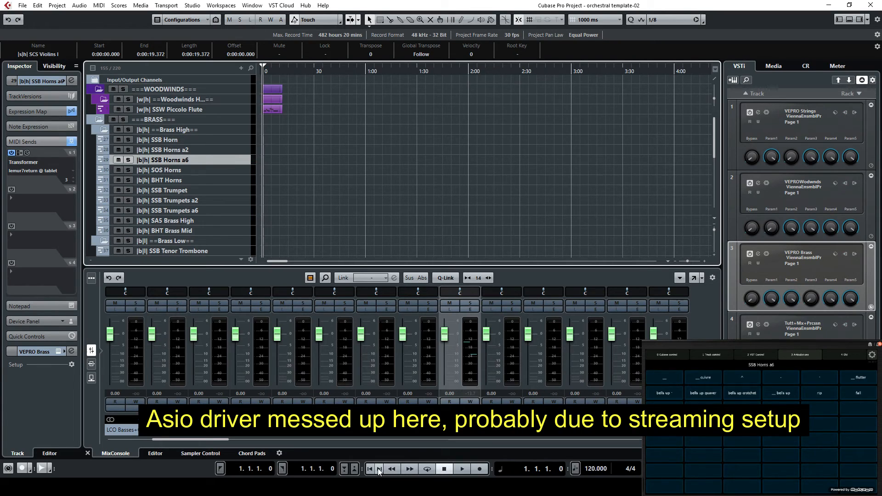
pyautogui.click(485, 472)
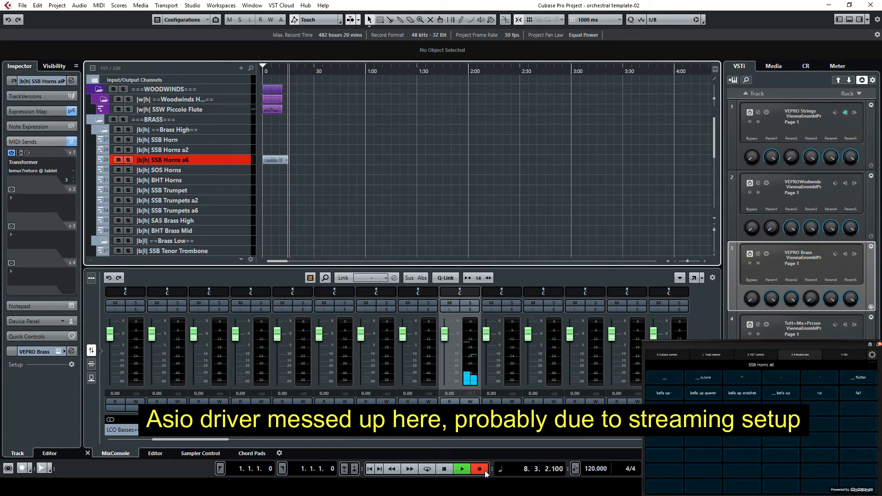
pyautogui.click(444, 469)
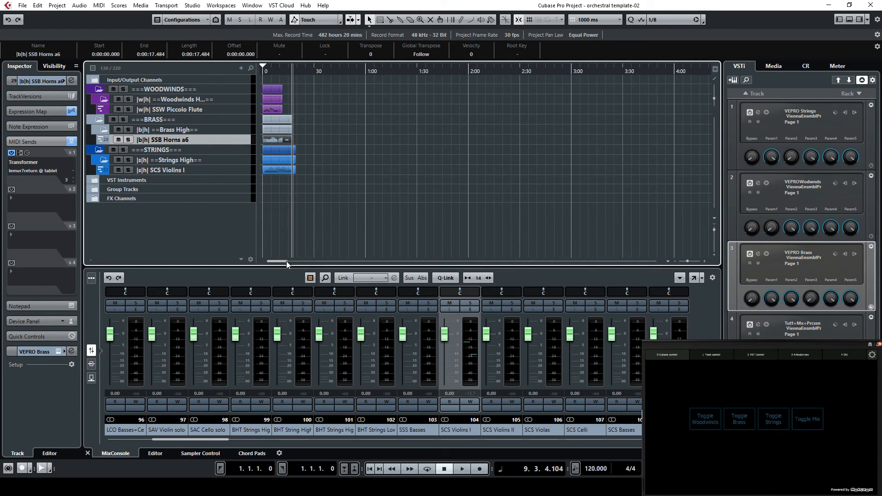
# Make the project area taller and examine the list of expression maps available for the SSB Horns a6 track
pyautogui.moveTo(286, 266); pyautogui.dragTo(286, 302)
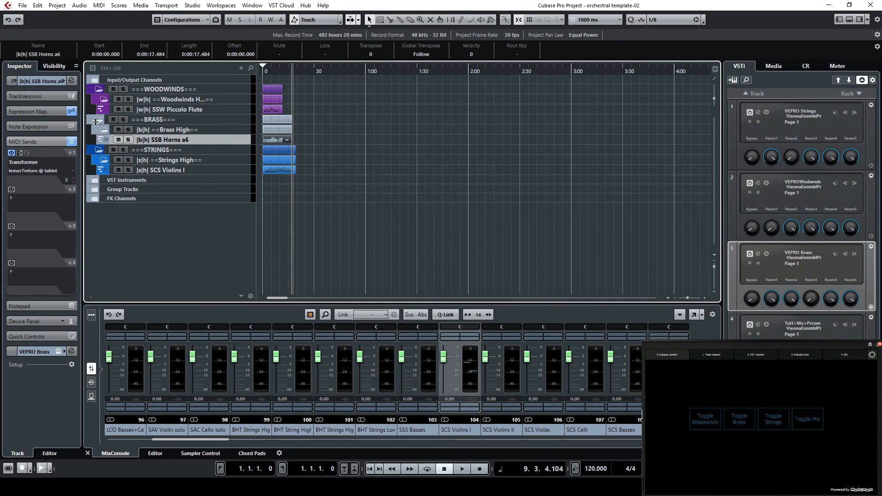
pyautogui.click(57, 111)
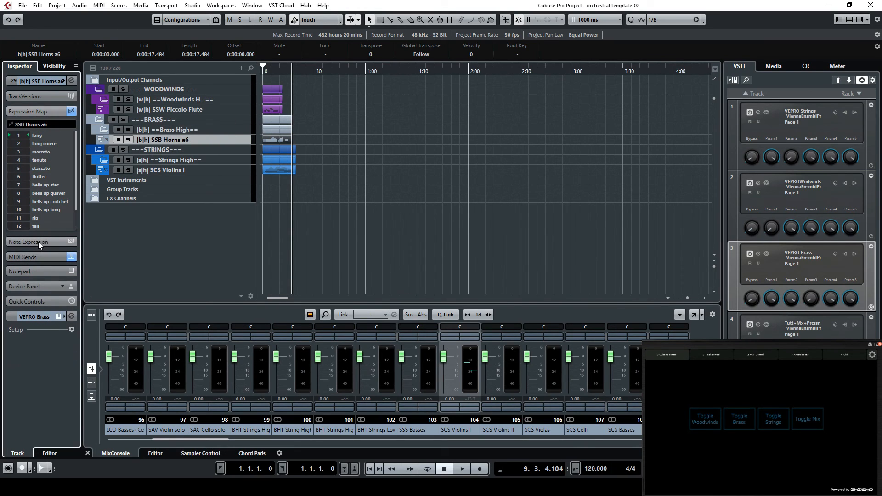
pyautogui.click(37, 125)
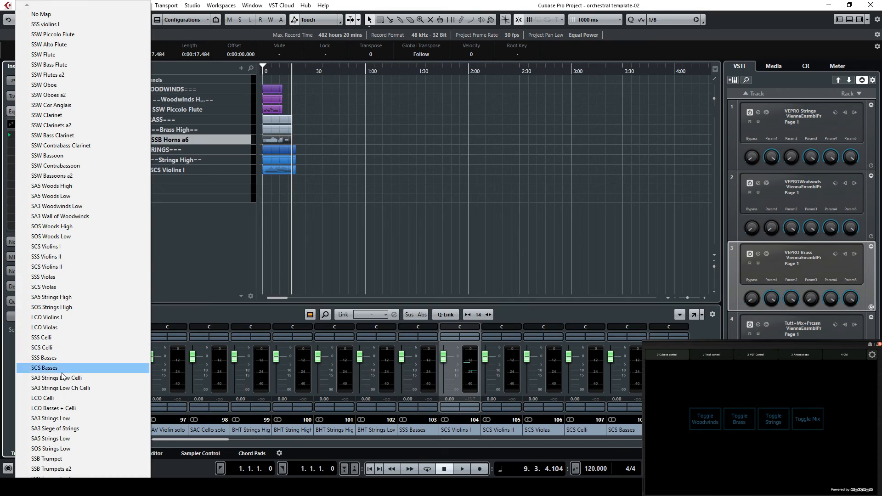
pyautogui.scroll(-6, 82, 241)
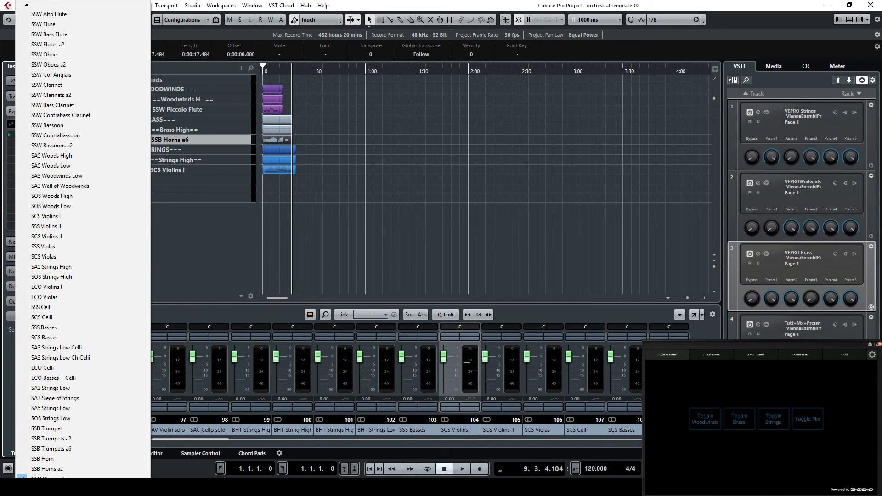
pyautogui.scroll(-15, 83, 241)
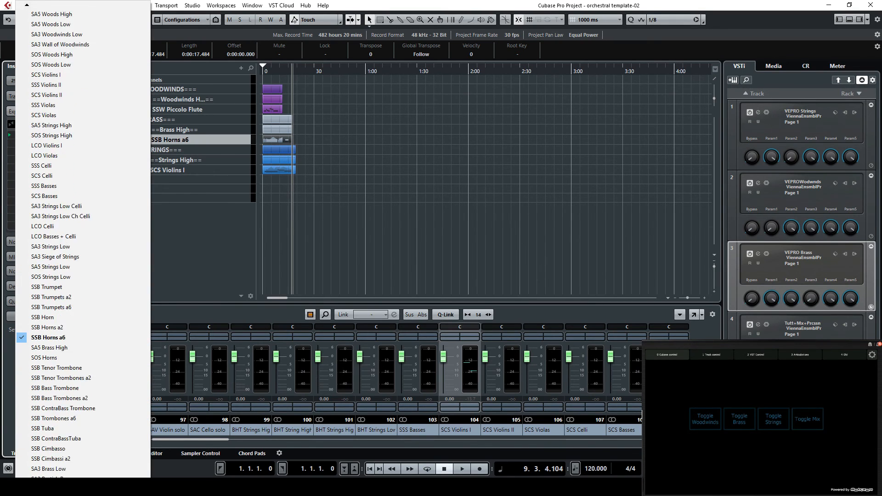
pyautogui.scroll(-8, 83, 241)
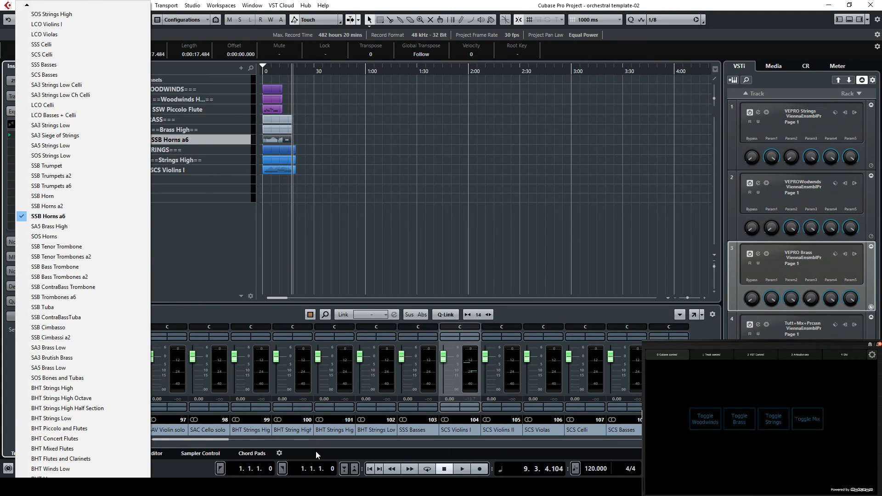
# Switch to Vienna Ensemble Pro and open the Kontakt 5 instrument of the SCS Violins I channel
pyautogui.moveTo(394, 487)
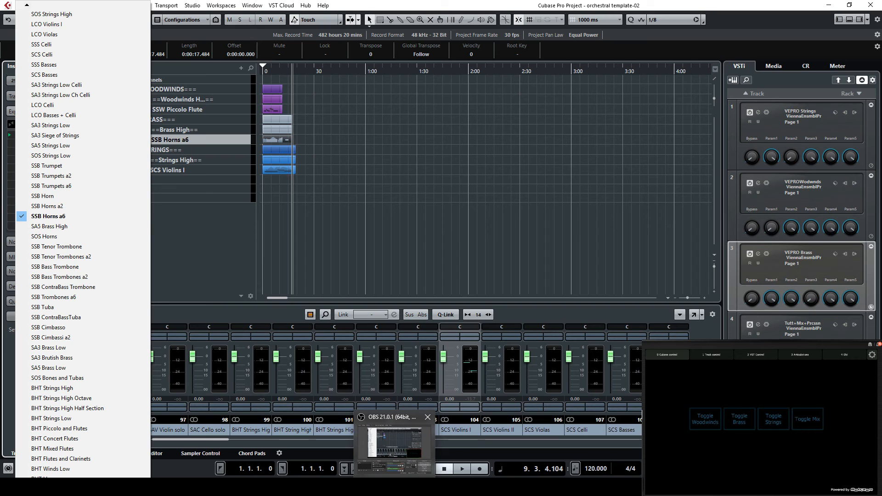
pyautogui.click(373, 486)
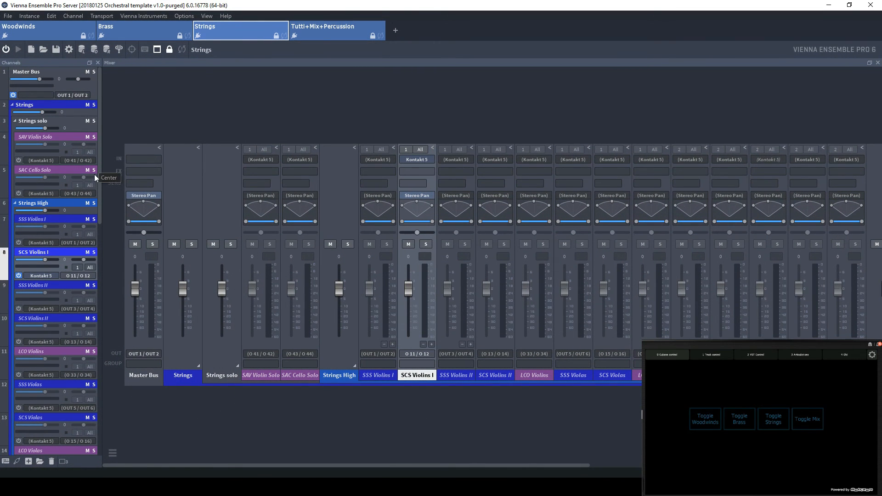
pyautogui.moveTo(100, 158); pyautogui.dragTo(99, 131)
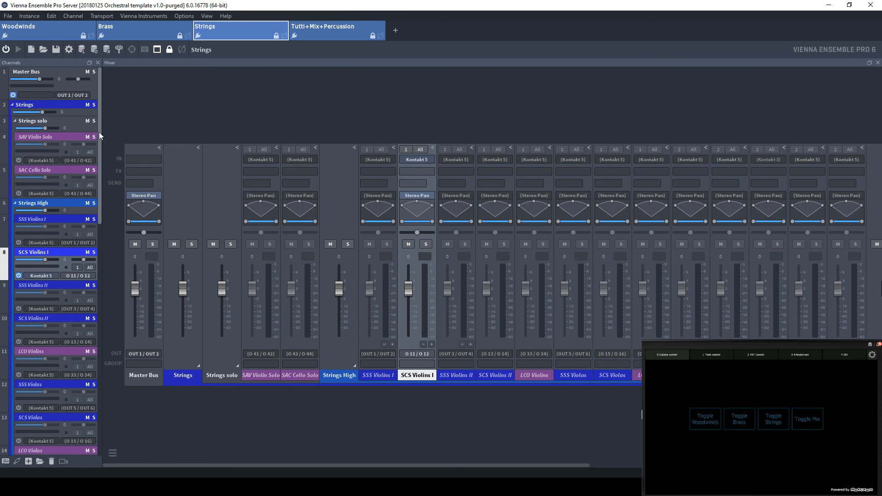
pyautogui.click(40, 276)
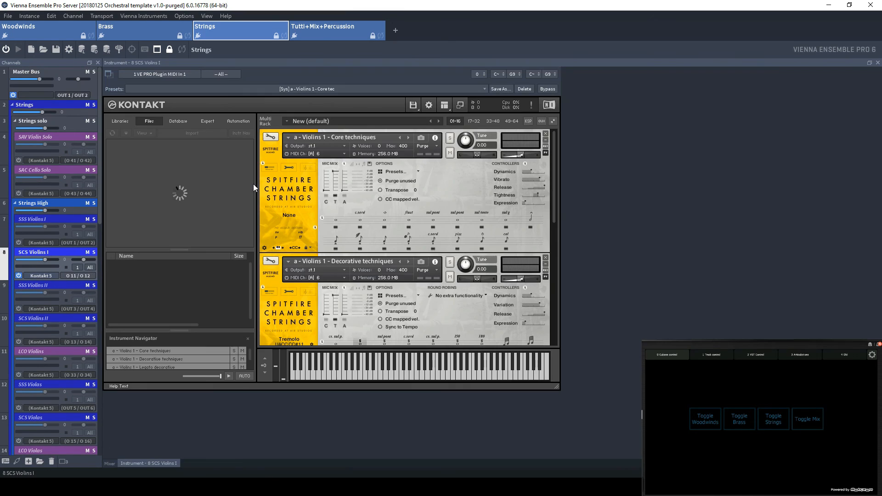
# Browse the installed sample libraries in Kontakt, from the Spitfire collections down to the Kontakt Factory Library
pyautogui.click(120, 122)
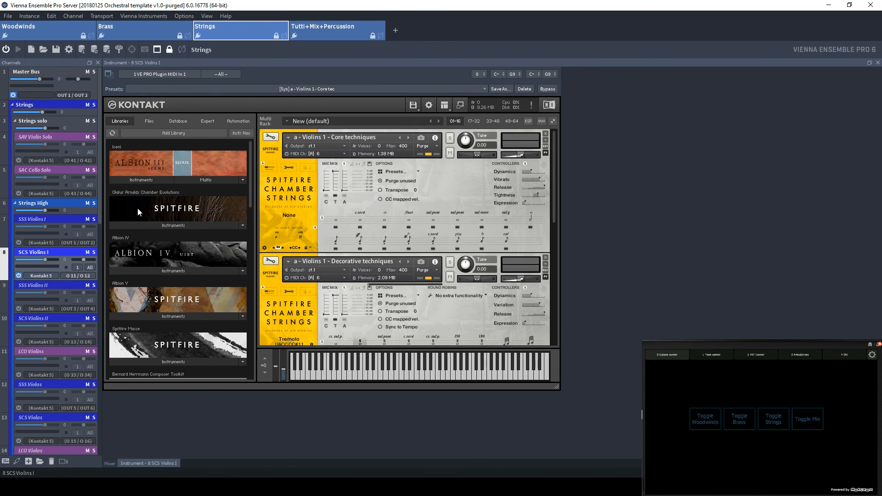
pyautogui.scroll(-5, 177, 209)
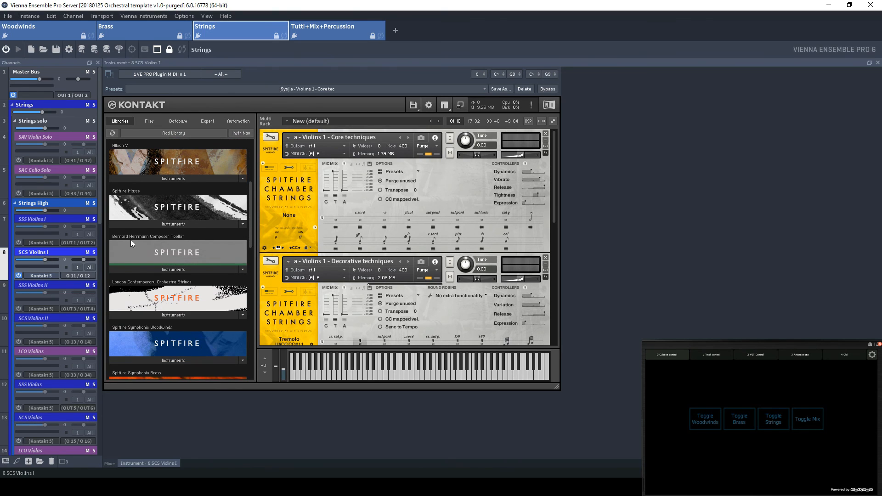
pyautogui.scroll(-1, 183, 255)
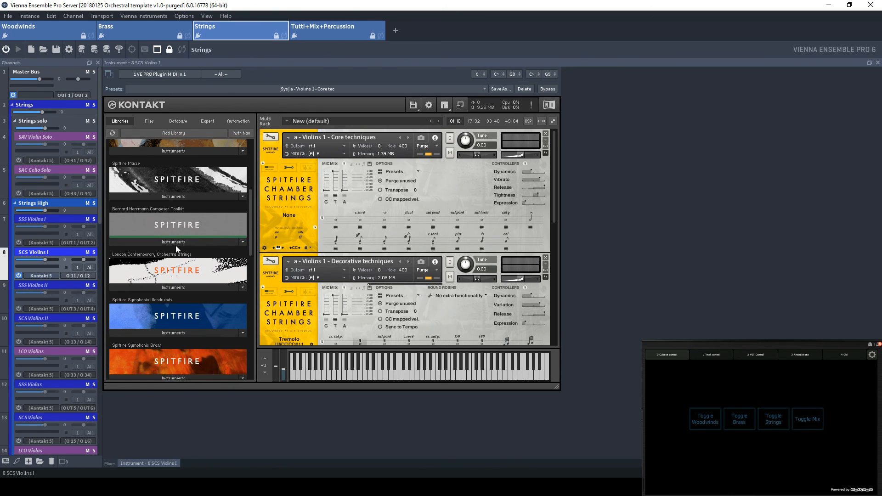
pyautogui.scroll(-2, 190, 268)
pyautogui.scroll(-1, 159, 254)
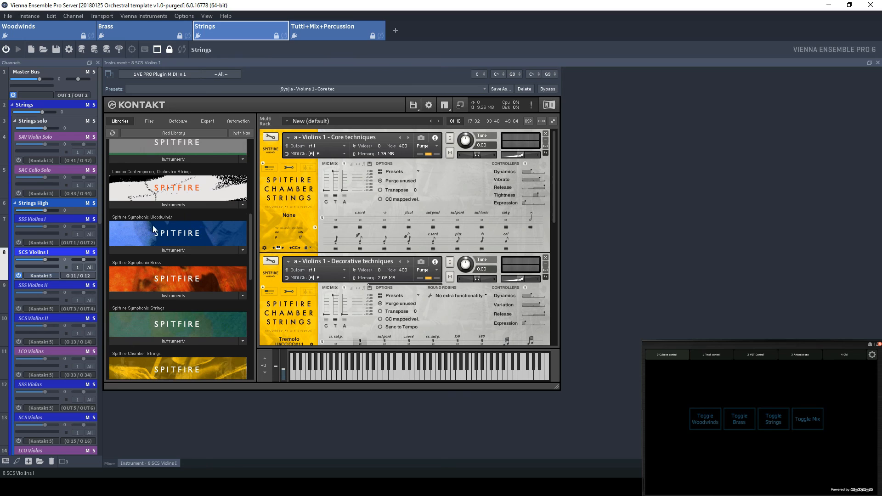
pyautogui.scroll(-1, 159, 242)
pyautogui.scroll(-1, 181, 286)
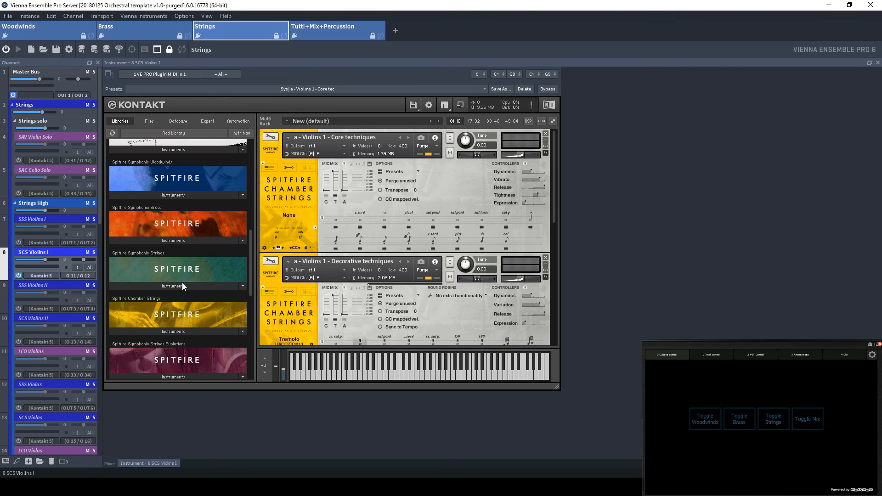
pyautogui.scroll(-3, 160, 278)
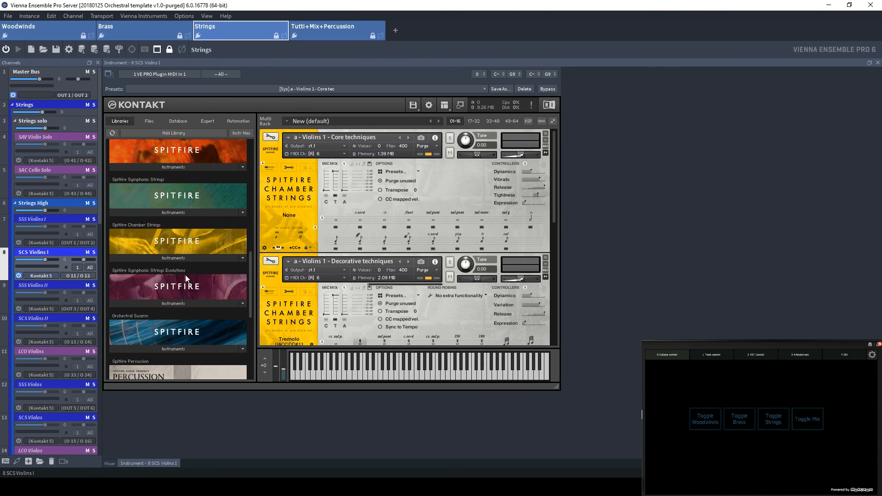
pyautogui.scroll(-5, 182, 280)
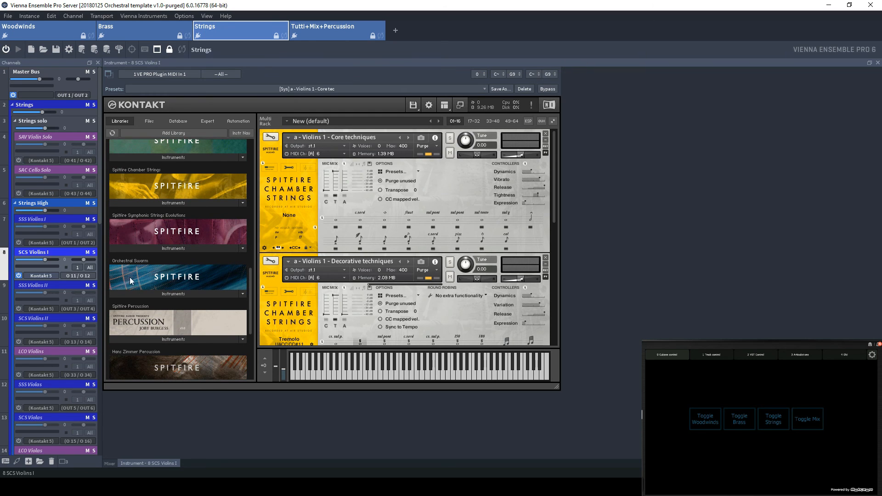
pyautogui.scroll(-1, 153, 255)
pyautogui.scroll(-2, 175, 269)
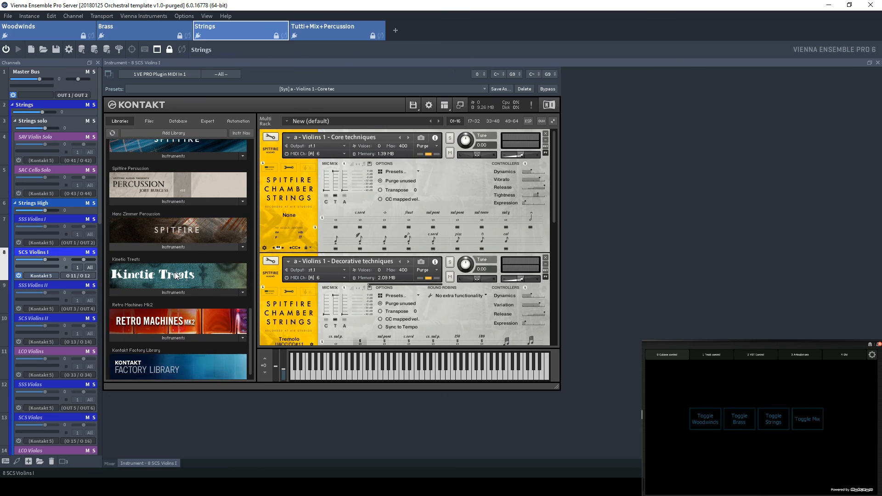
pyautogui.scroll(1, 181, 289)
pyautogui.scroll(4, 182, 275)
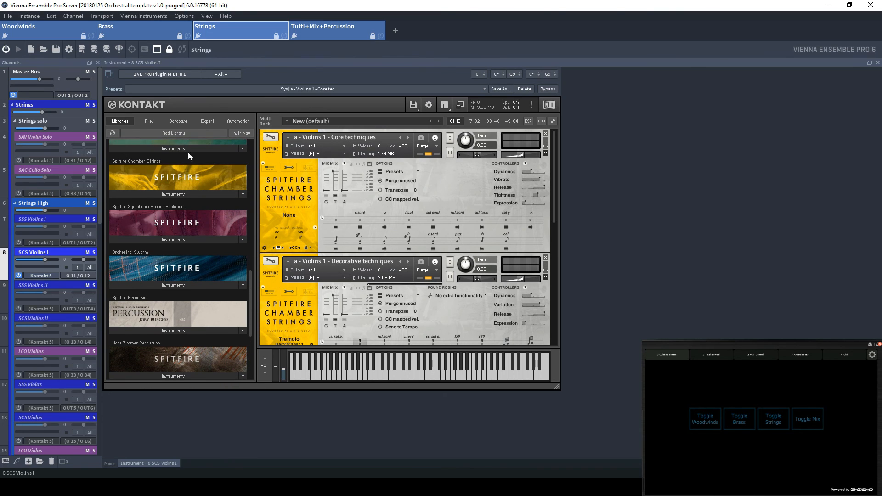
# Check the SpitfireAudio folder in Kontakt's file browser, restore the library list and return to Cubase
pyautogui.click(148, 121)
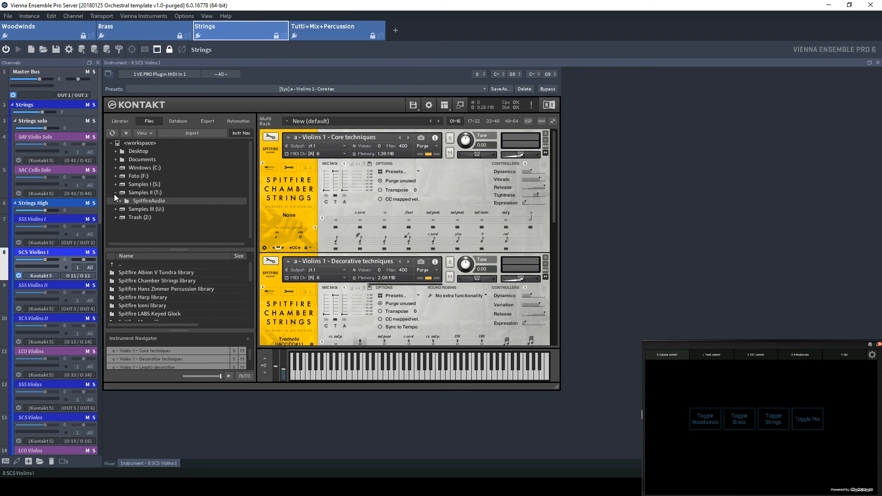
pyautogui.click(125, 122)
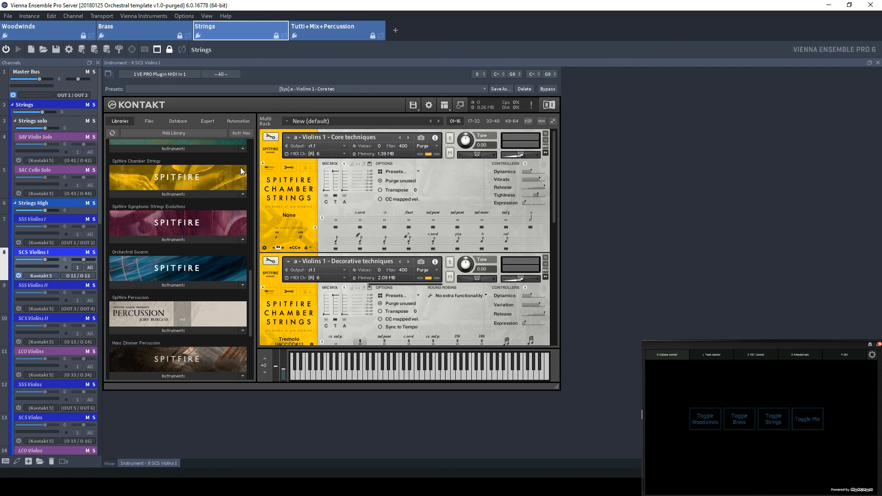
pyautogui.click(828, 4)
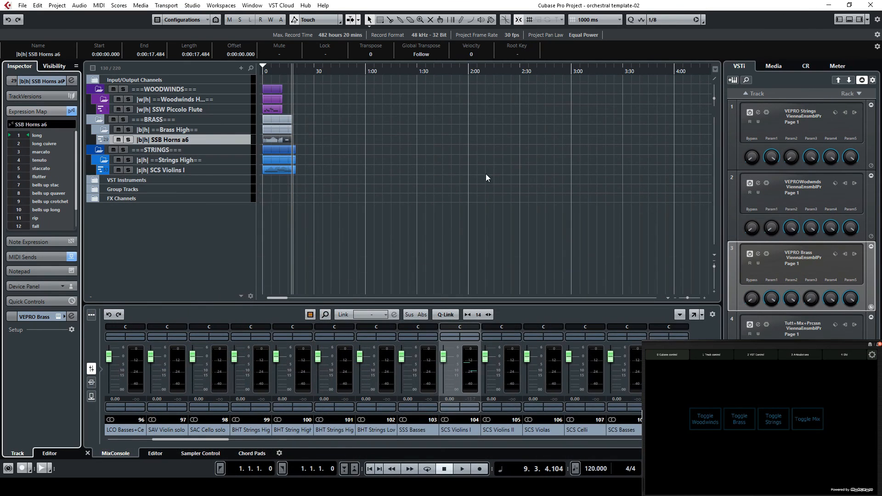